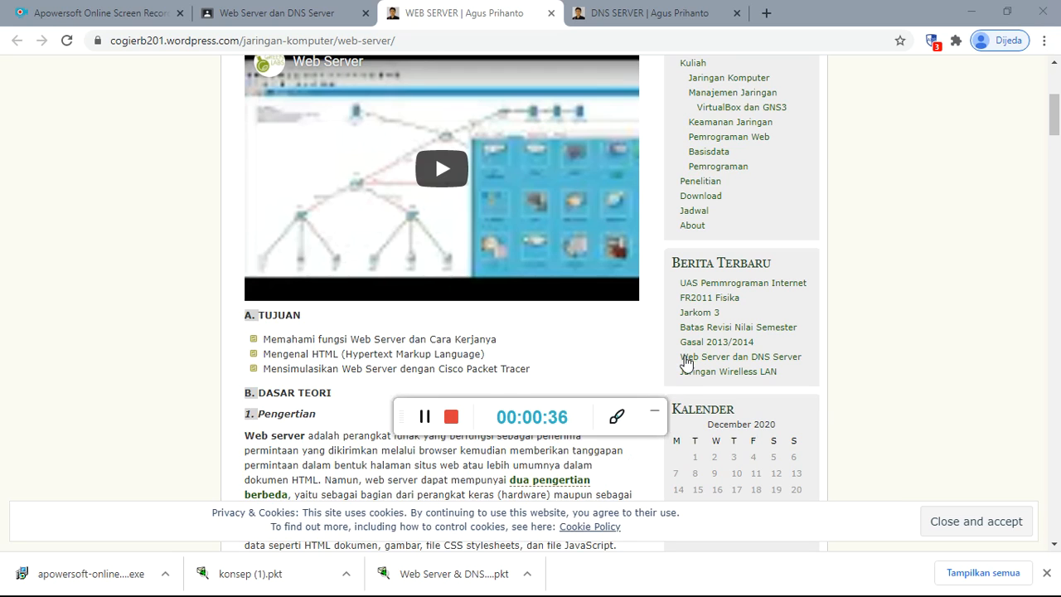
# - Read the web server article's objectives and the section defining what a web server is
pyautogui.click(658, 414)
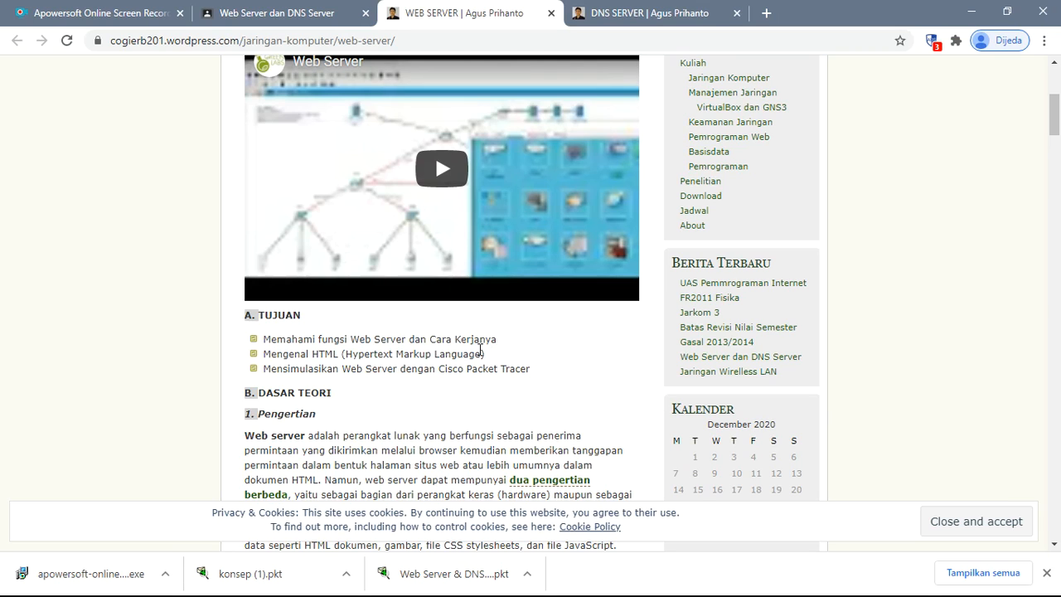
pyautogui.scroll(-1, 520, 299)
pyautogui.moveTo(527, 290); pyautogui.dragTo(369, 310)
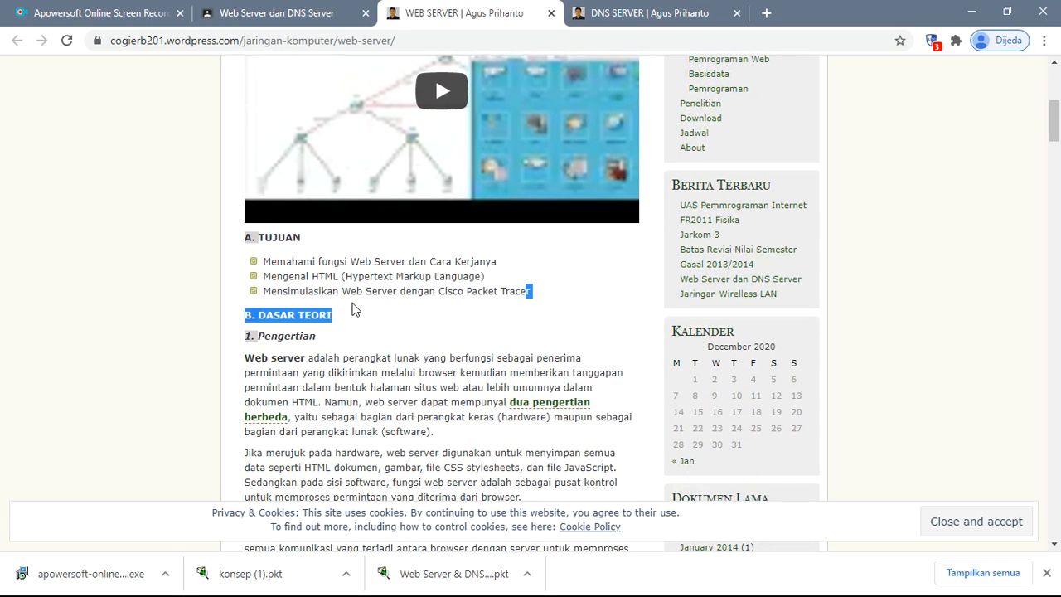
pyautogui.click(384, 311)
pyautogui.scroll(-2, 386, 315)
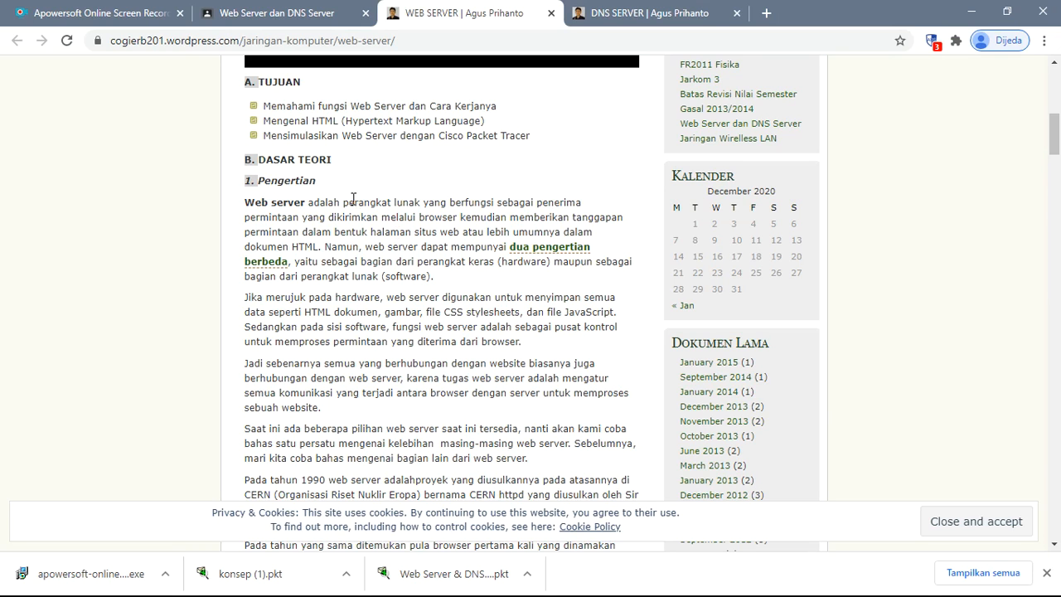
pyautogui.moveTo(301, 217); pyautogui.dragTo(606, 233)
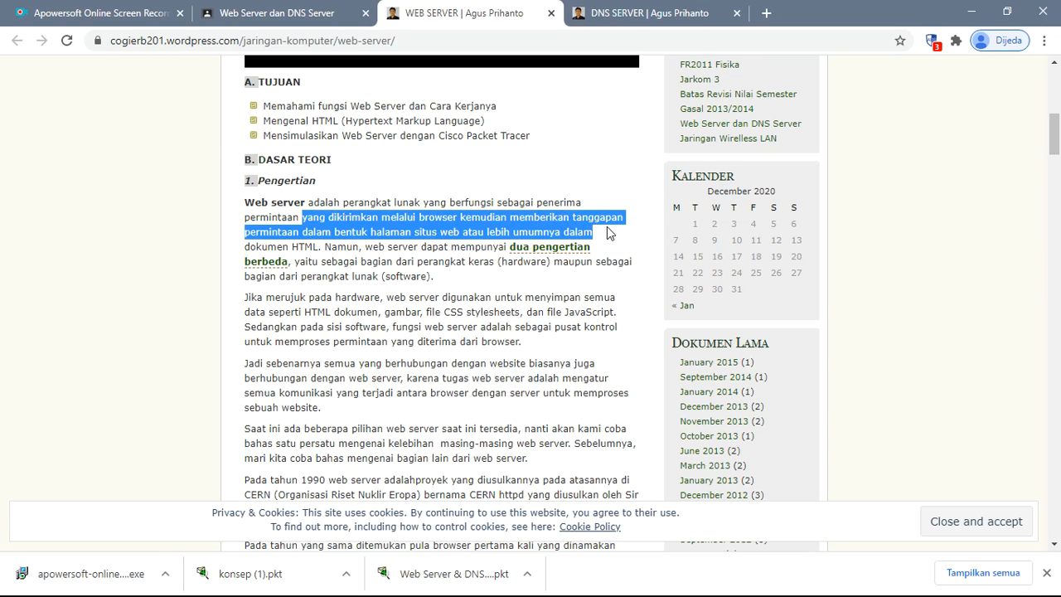
pyautogui.moveTo(607, 232); pyautogui.dragTo(339, 246)
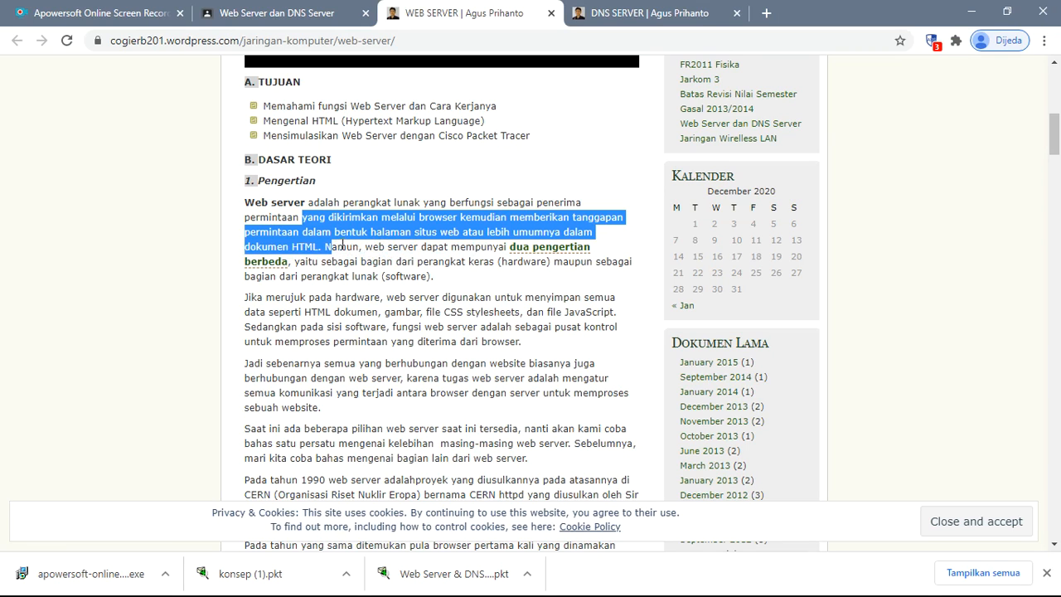
pyautogui.click(468, 267)
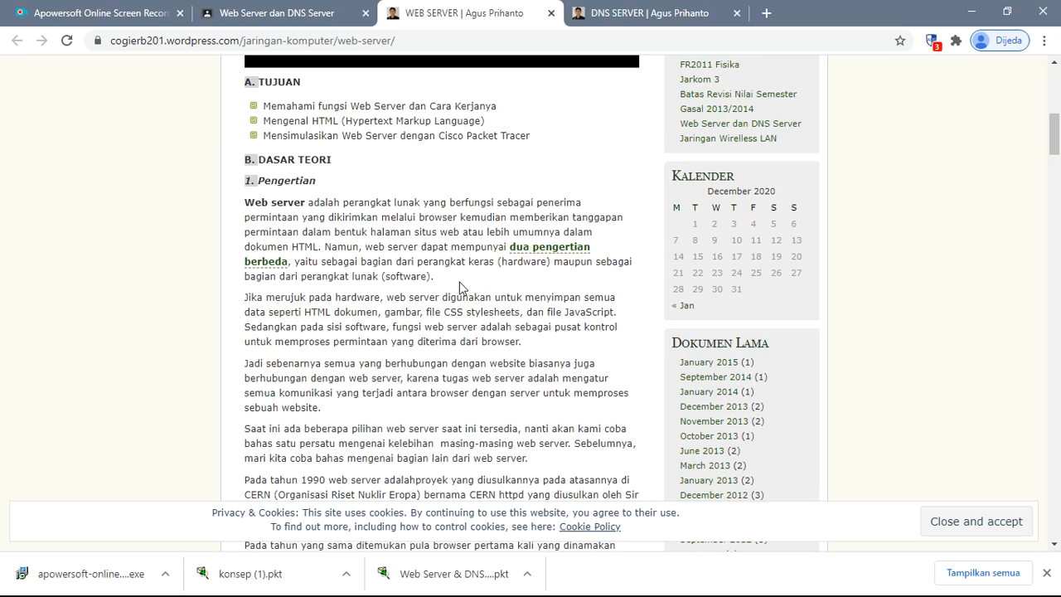
pyautogui.scroll(-3, 462, 288)
pyautogui.scroll(-1, 462, 288)
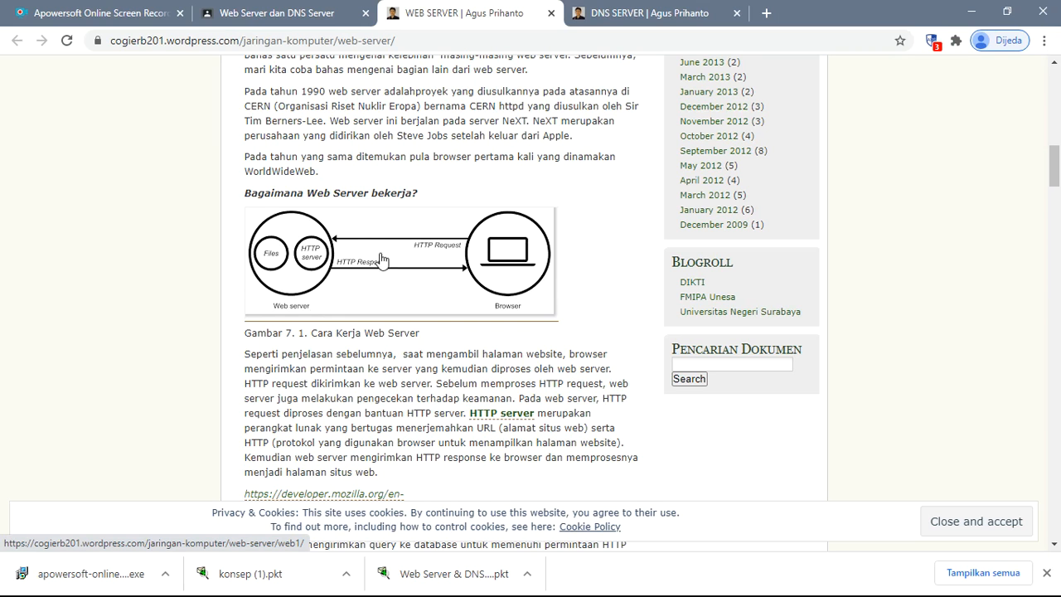
# - Read the article's sections on how web servers work, their functions and products, and HTTP and HTTPS
pyautogui.scroll(-2, 315, 282)
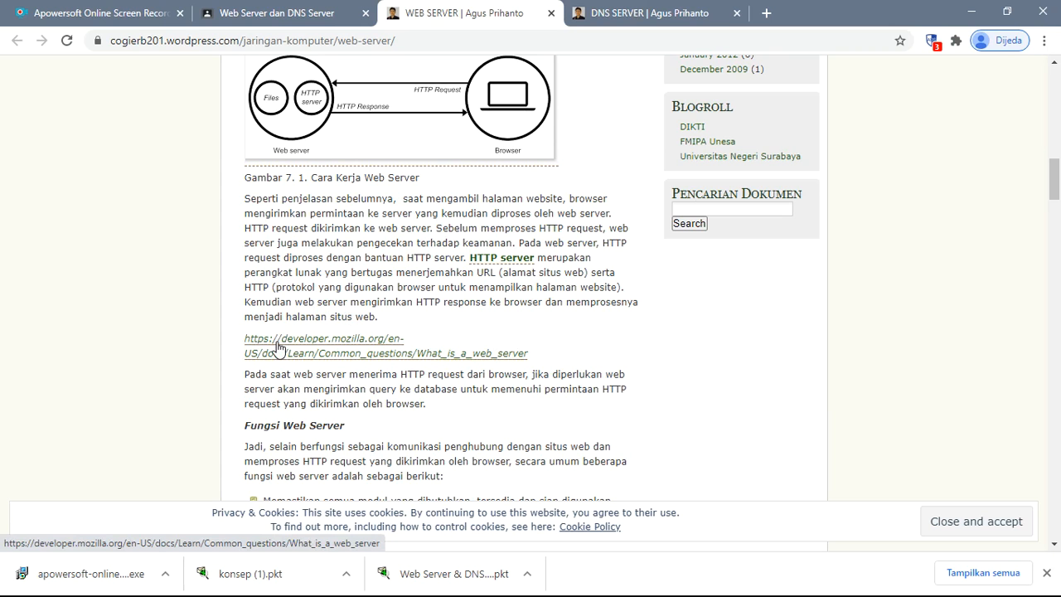
pyautogui.scroll(-3, 368, 373)
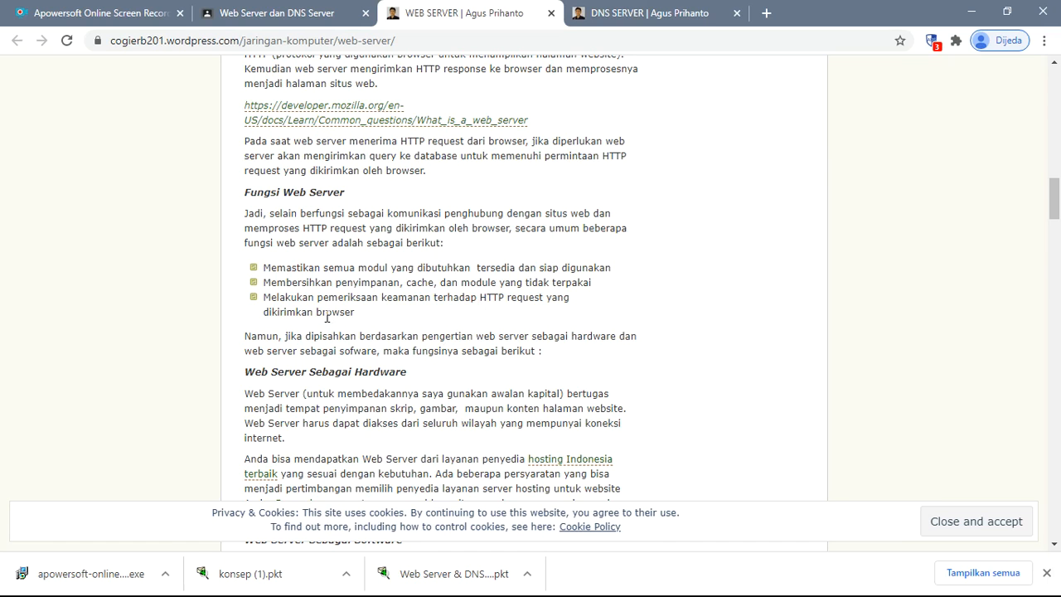
pyautogui.scroll(-5, 327, 317)
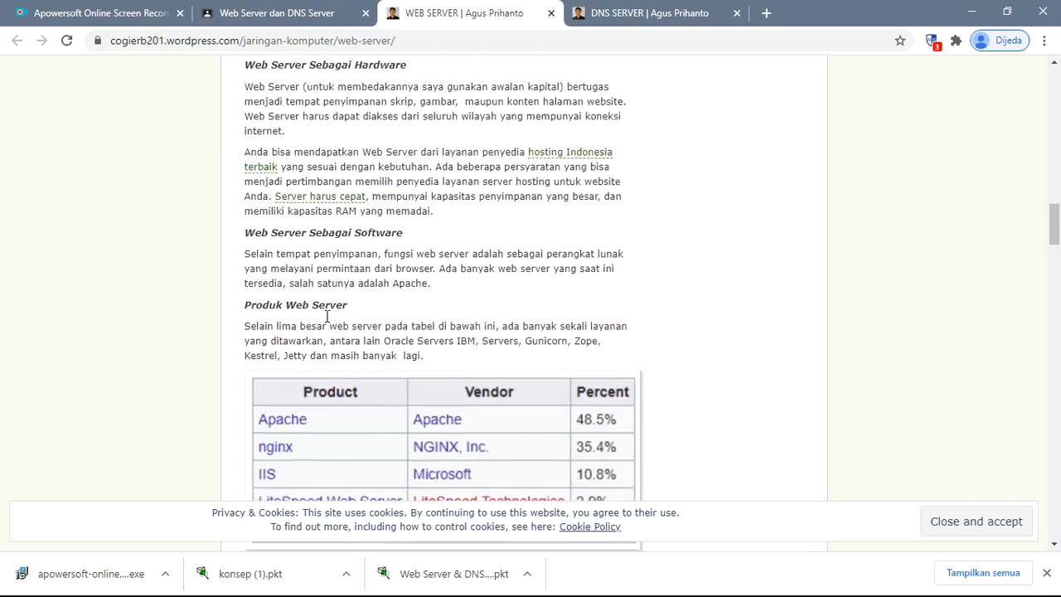
pyautogui.scroll(-8, 327, 322)
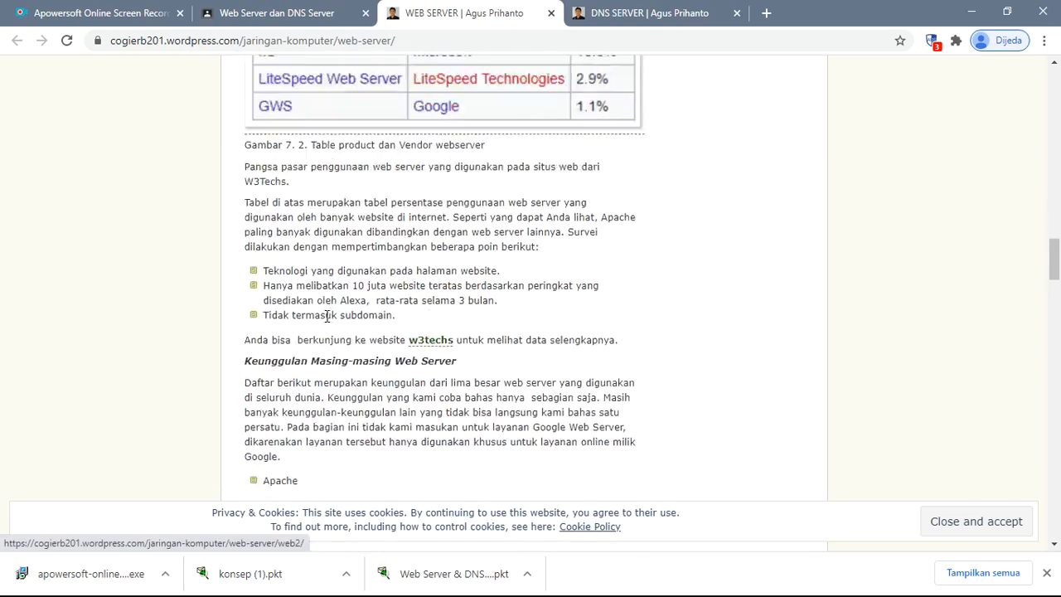
pyautogui.scroll(-4, 317, 240)
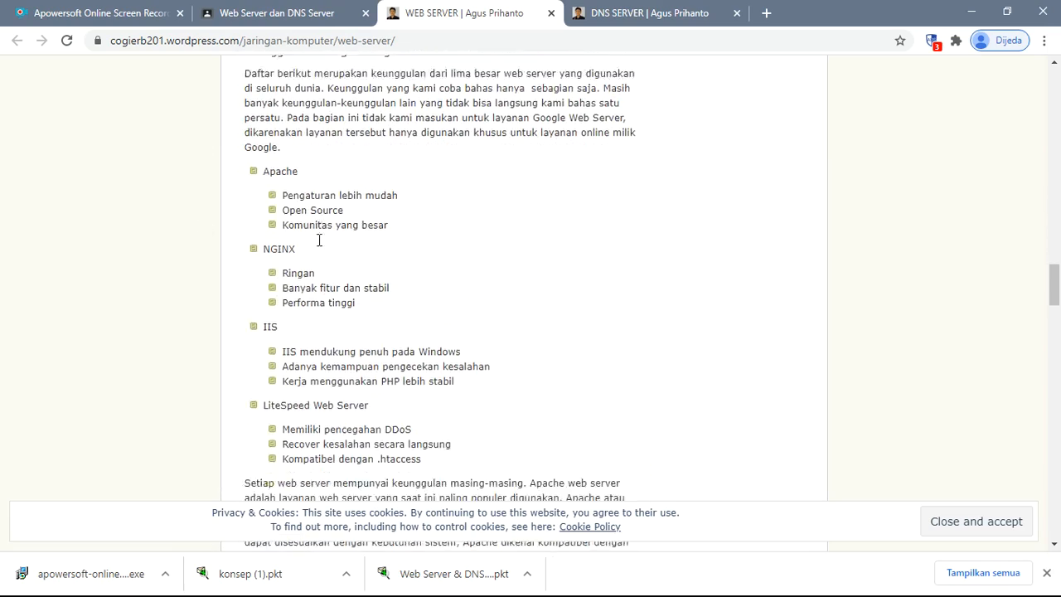
pyautogui.scroll(-10, 319, 239)
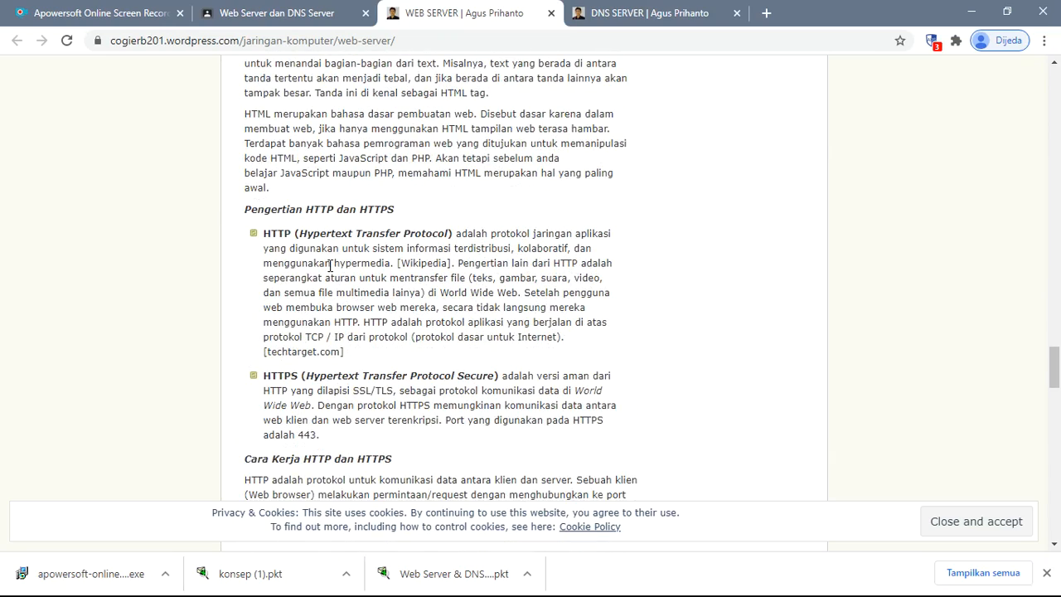
pyautogui.scroll(-6, 330, 266)
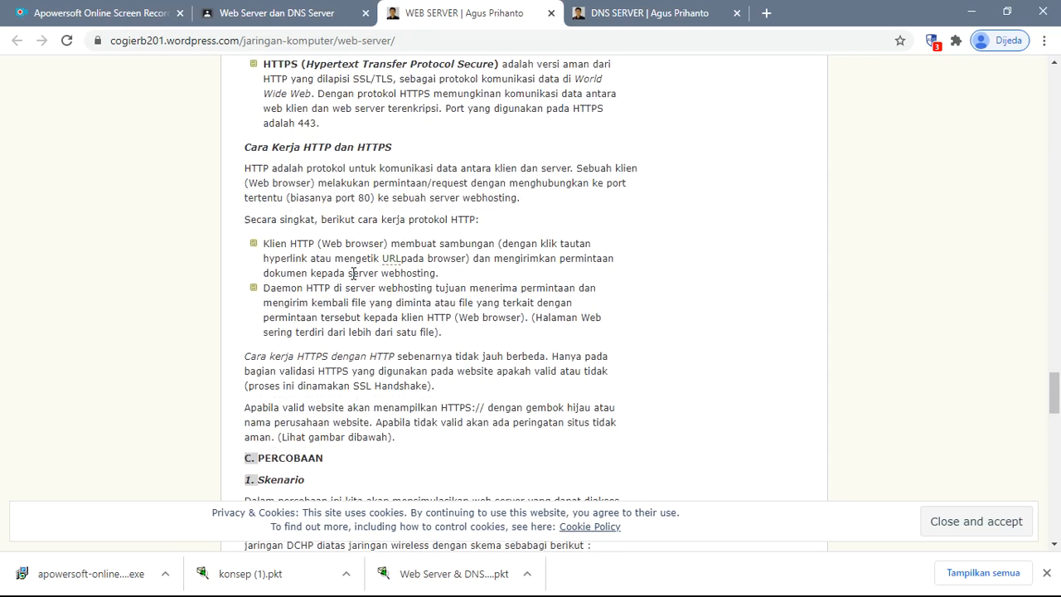
pyautogui.scroll(-1, 335, 315)
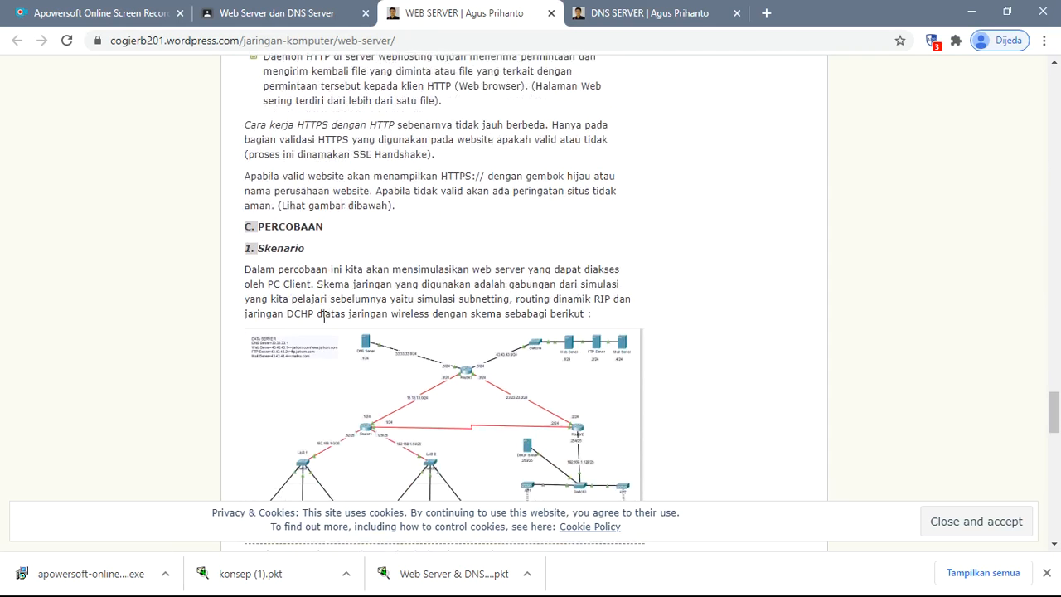
# - Examine the experiment scenario and its network diagram, focusing on the subnetting, dynamic RIP routing and DHCP description
pyautogui.scroll(2, 274, 358)
pyautogui.scroll(-1, 273, 365)
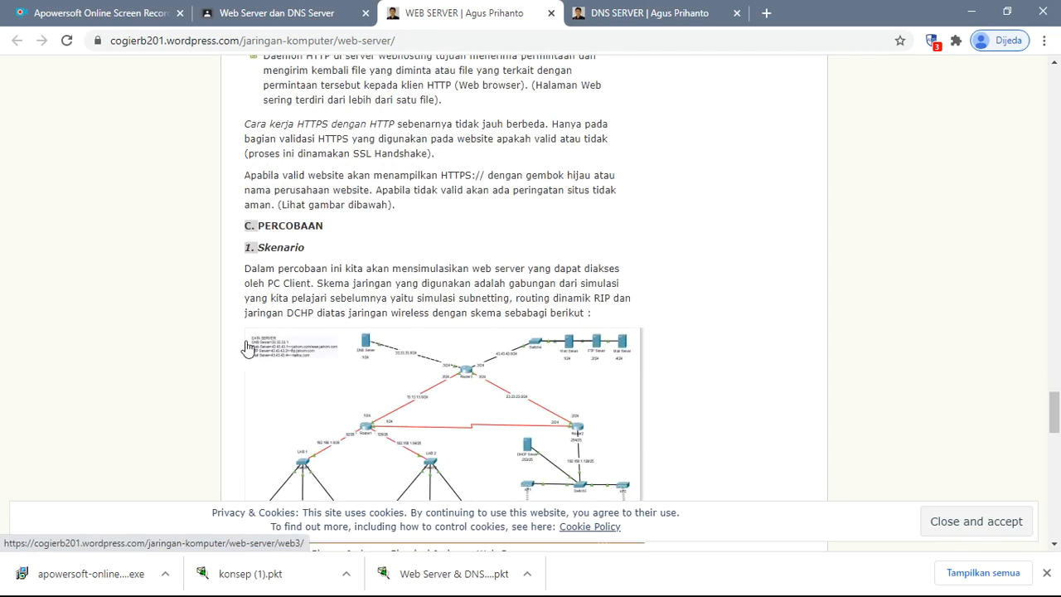
pyautogui.scroll(-3, 252, 315)
pyautogui.scroll(2, 251, 314)
pyautogui.scroll(-2, 252, 315)
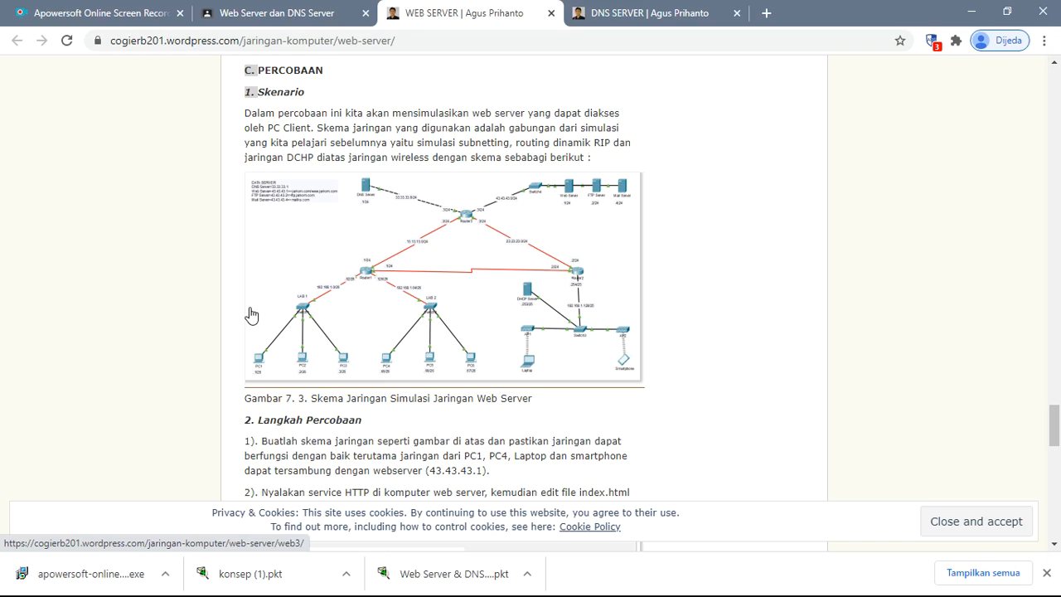
pyautogui.click(252, 315)
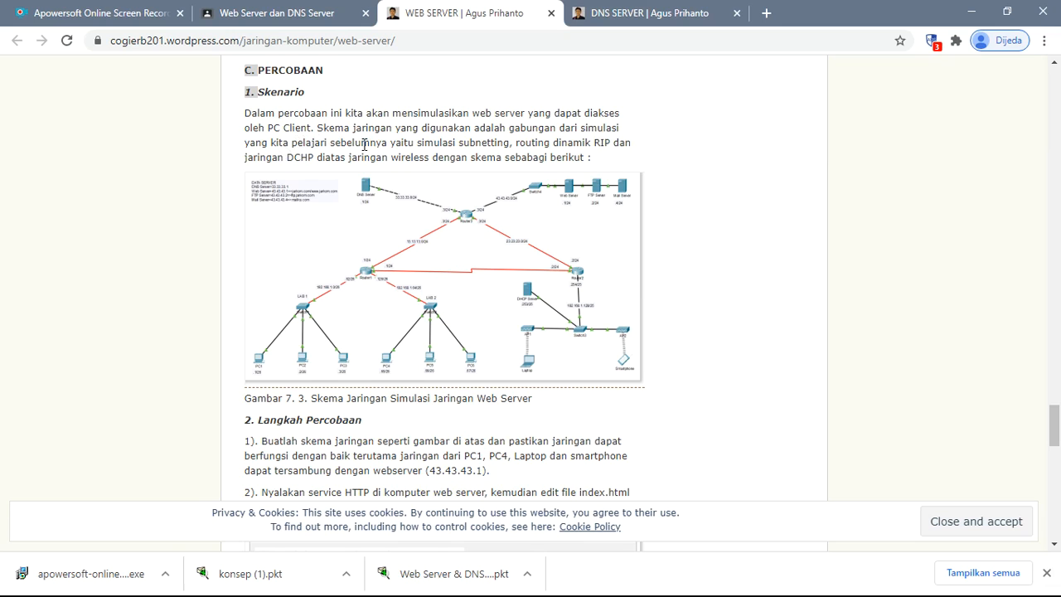
pyautogui.moveTo(416, 143); pyautogui.dragTo(640, 162)
pyautogui.click(634, 162)
# - Read the experiment steps on building the network, enabling the HTTP service and editing index.html
pyautogui.scroll(-3, 493, 259)
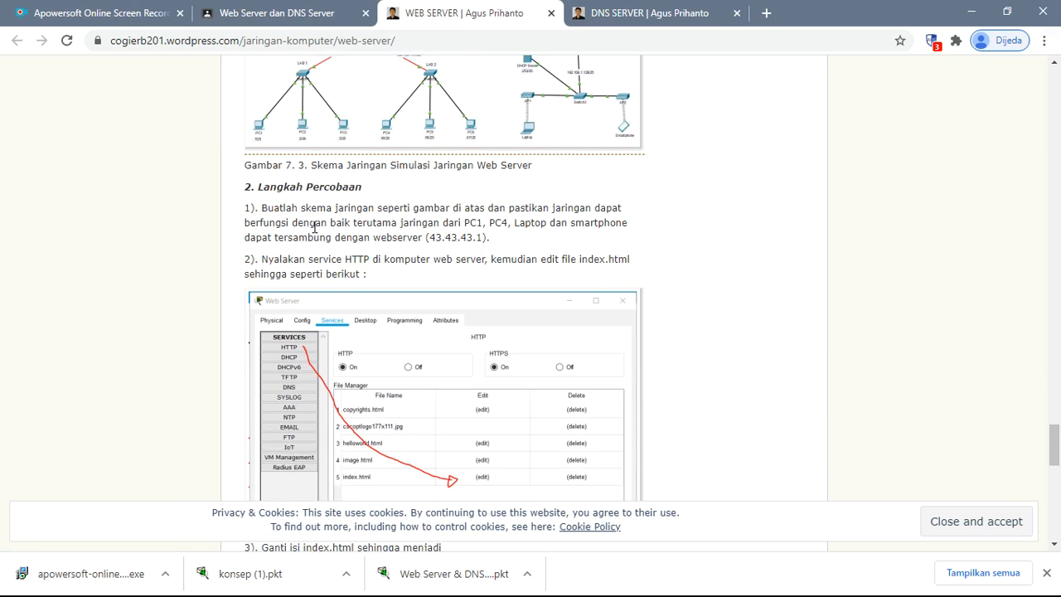
pyautogui.scroll(-1, 331, 232)
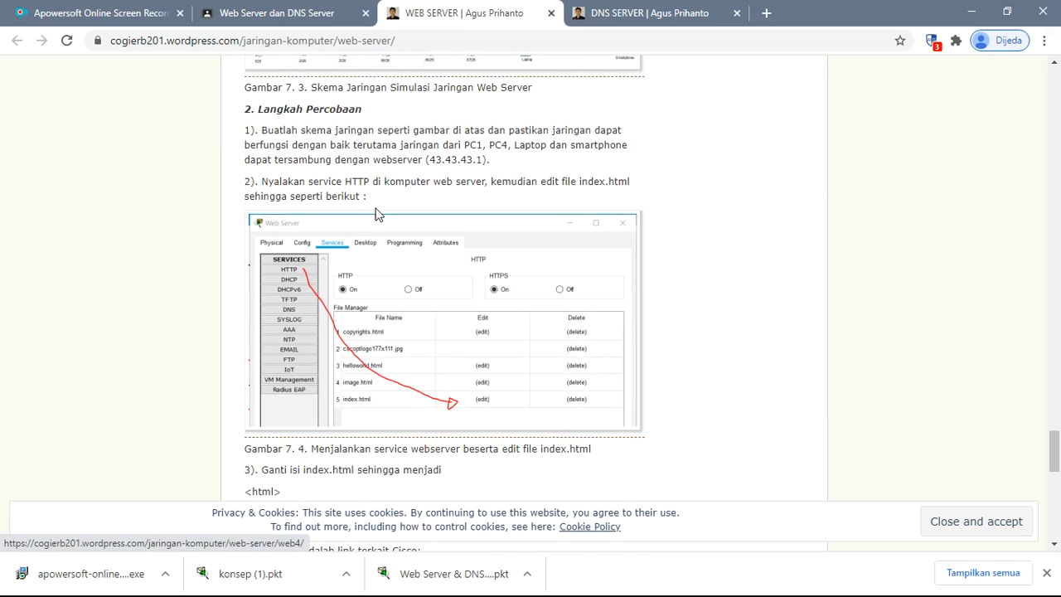
pyautogui.scroll(1, 375, 215)
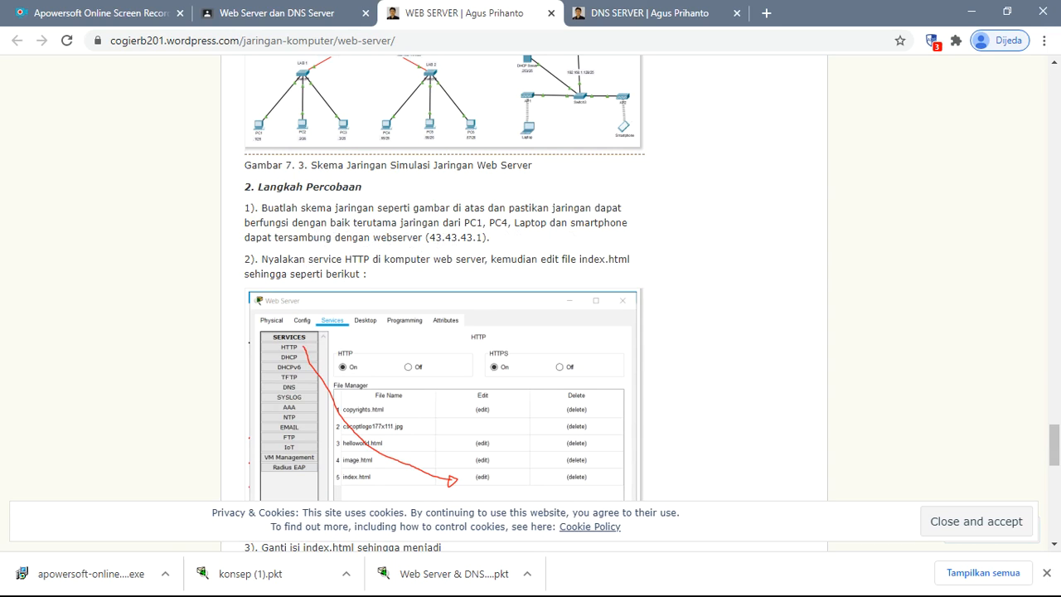
# - Switch to Cisco Packet Tracer and examine the konsep (1).pkt topology: the servers, Router1's interfaces, and the LAB 1 and LAB 2 PCs
pyautogui.click(970, 10)
pyautogui.scroll(3, 589, 323)
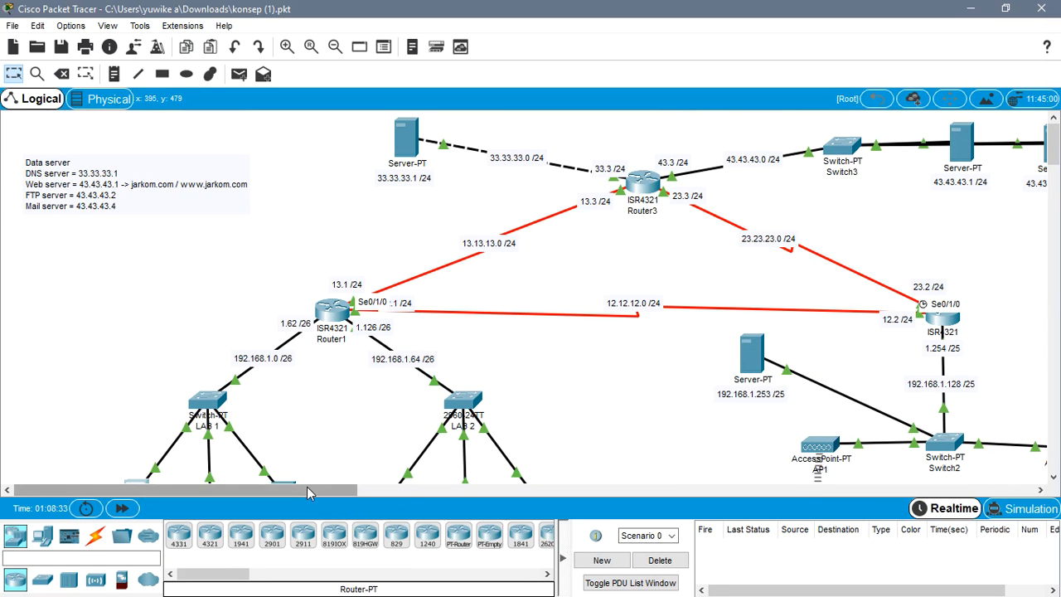
pyautogui.moveTo(304, 489); pyautogui.dragTo(383, 495)
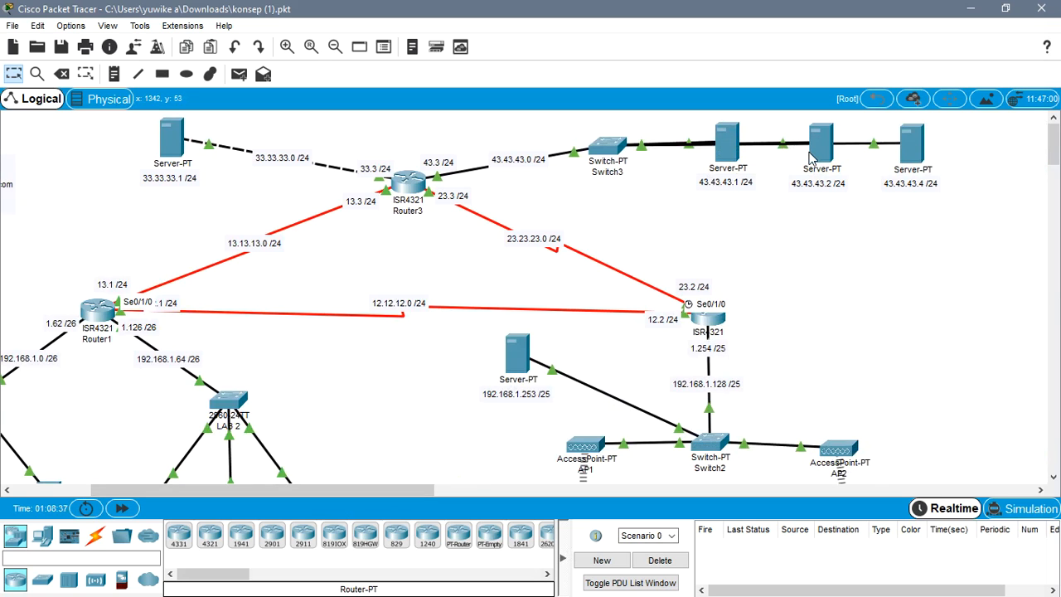
pyautogui.moveTo(812, 157)
pyautogui.moveTo(411, 491); pyautogui.dragTo(335, 491)
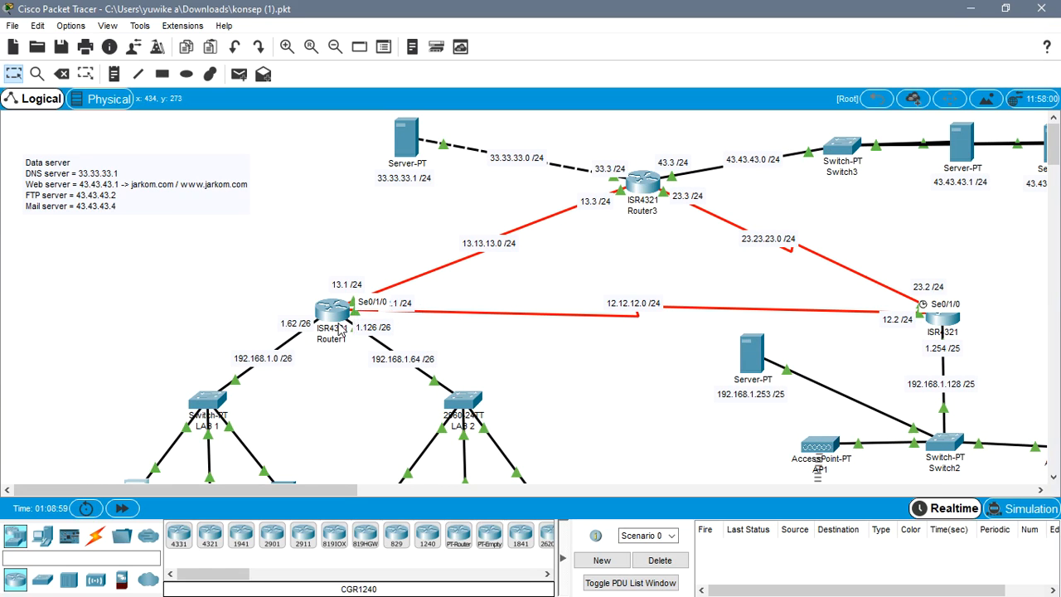
pyautogui.moveTo(339, 330)
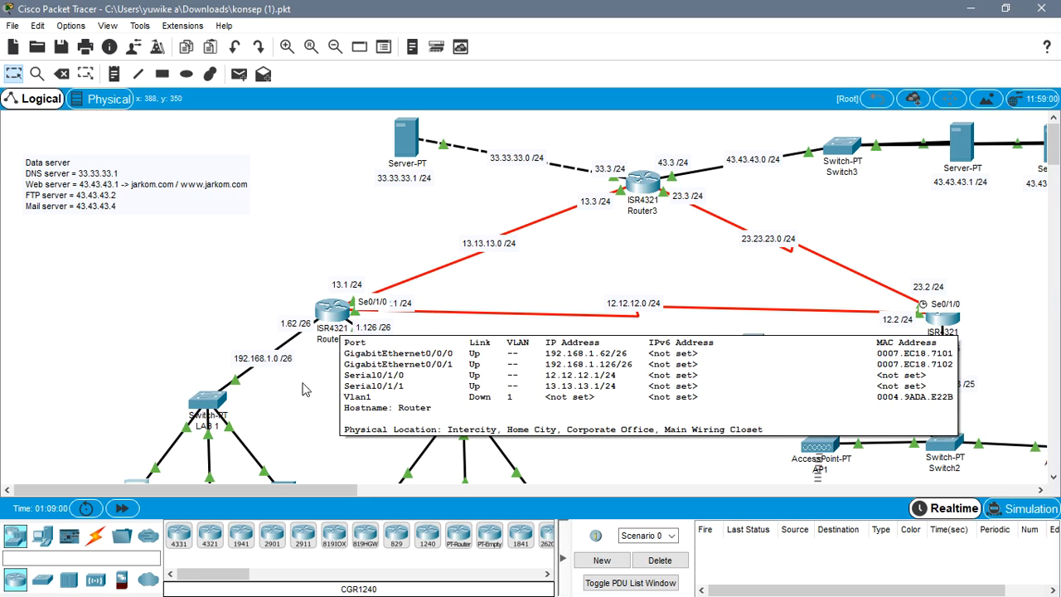
pyautogui.scroll(-3, 953, 348)
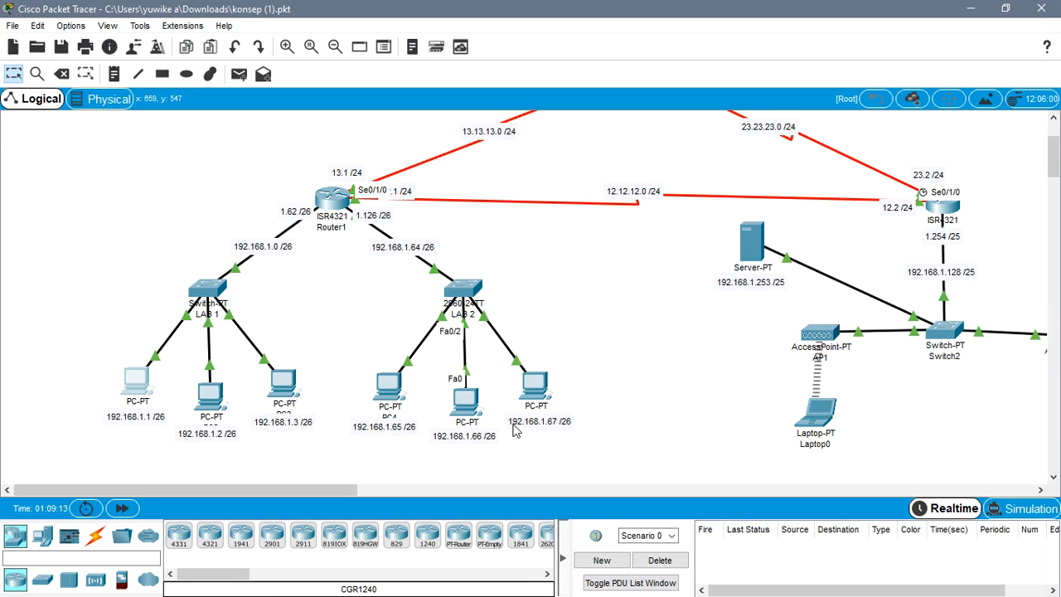
pyautogui.scroll(3, 887, 280)
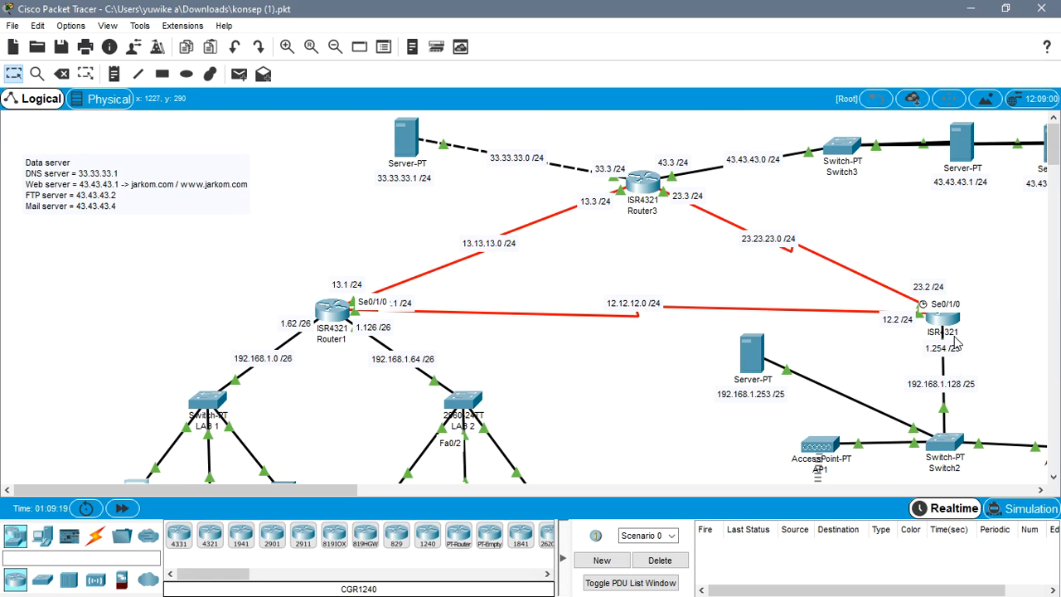
# - Open and close Router2's device window, and examine the server, access points and laptop connected through Switch2
pyautogui.click(942, 319)
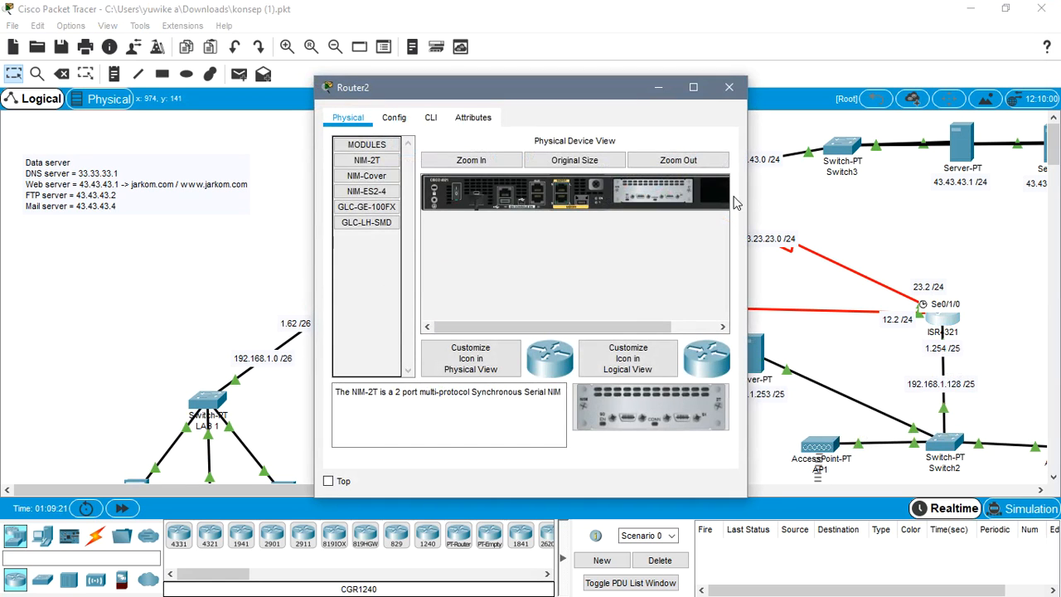
pyautogui.click(728, 86)
pyautogui.scroll(-5, 1006, 275)
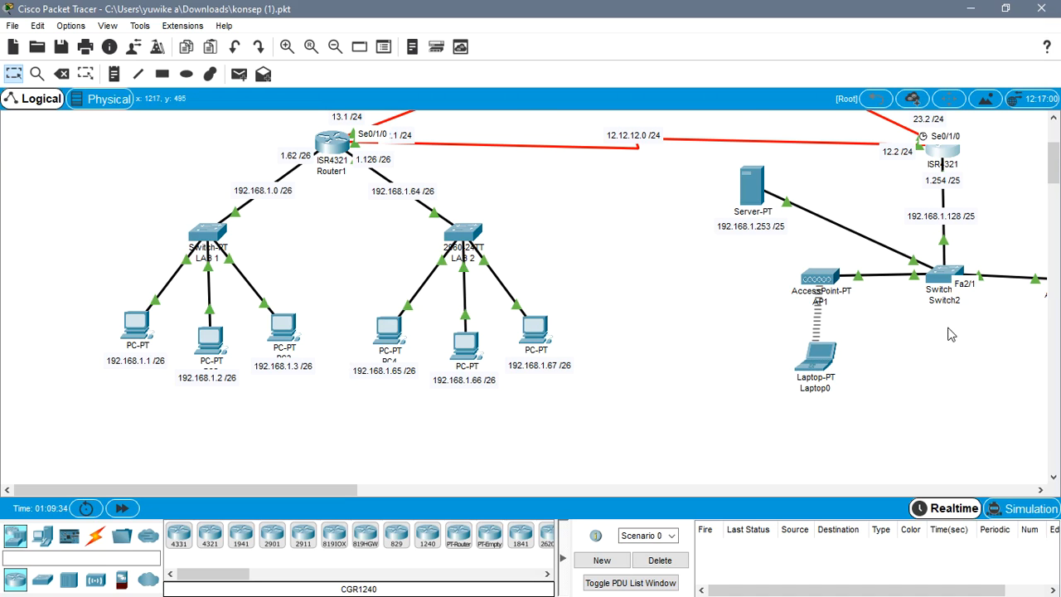
pyautogui.scroll(2, 943, 330)
pyautogui.scroll(1, 942, 330)
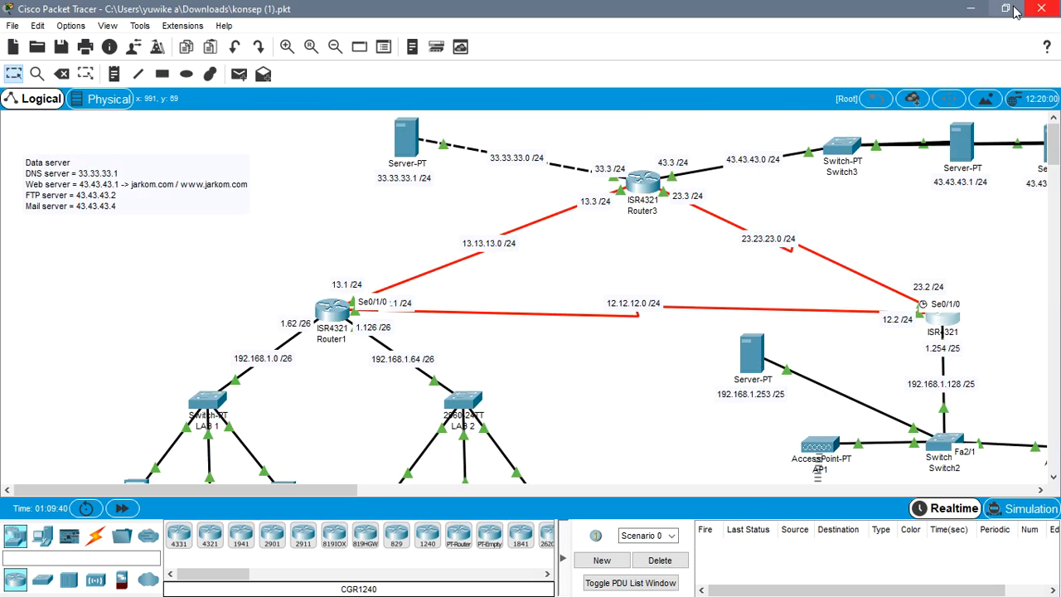
# - Switch from Packet Tracer back to the web server article in the browser
pyautogui.click(961, 15)
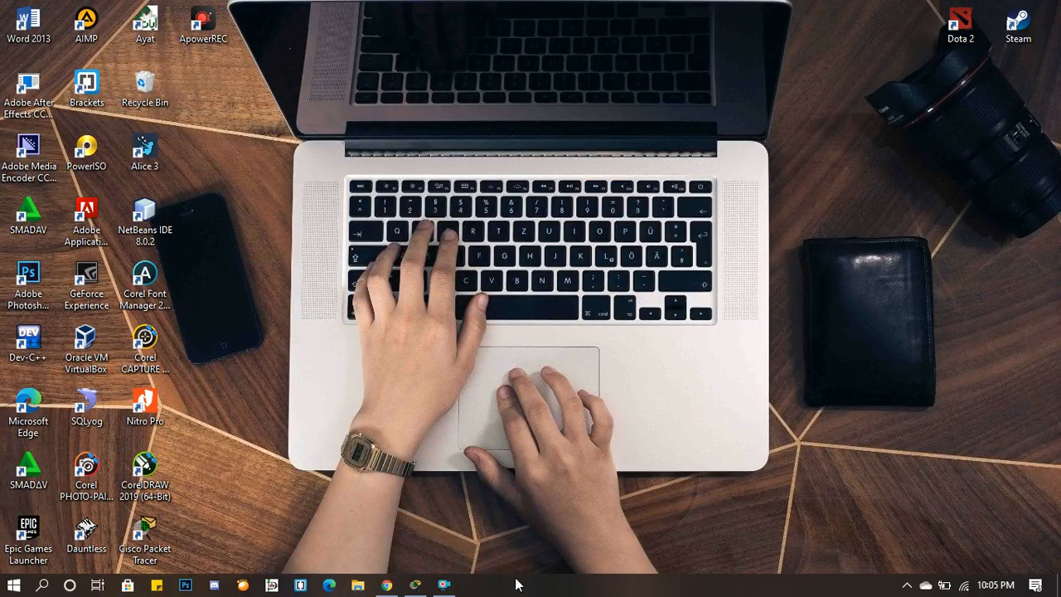
pyautogui.click(415, 584)
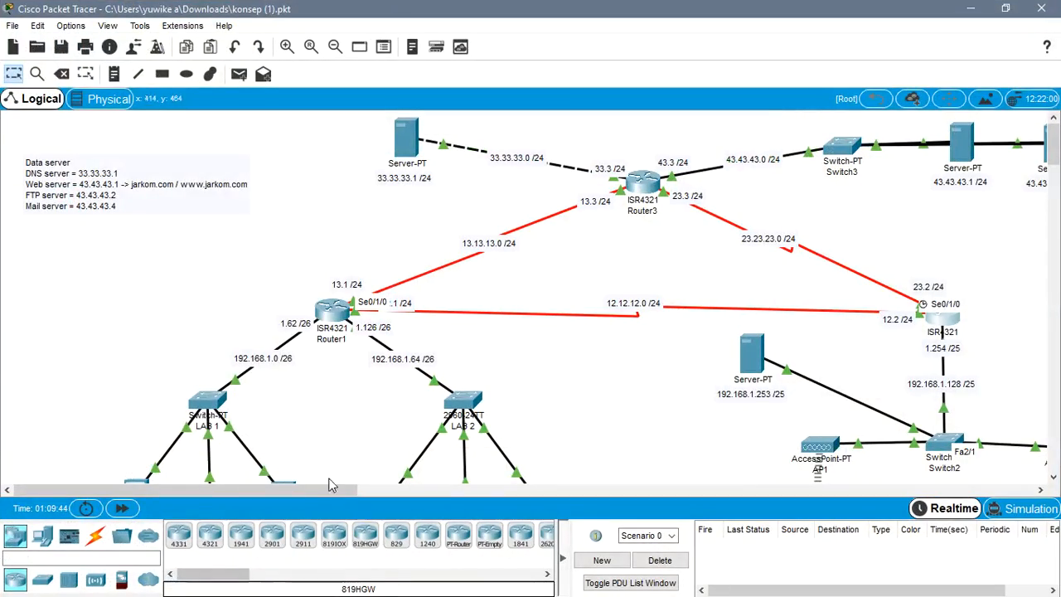
pyautogui.click(970, 9)
pyautogui.click(386, 584)
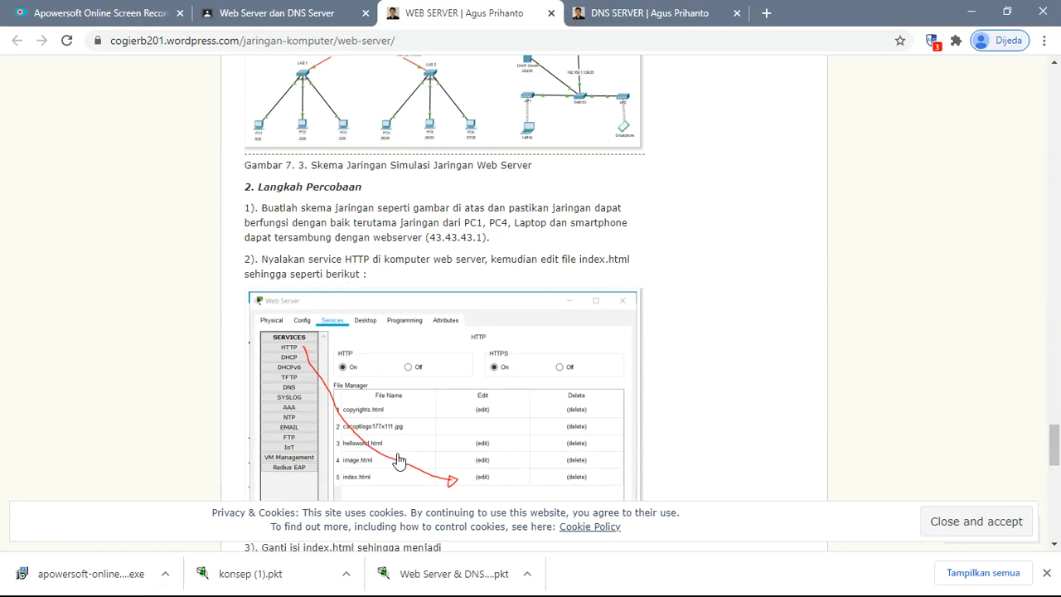
# - Switch back to Cisco Packet Tracer and show the LAB 1 and LAB 2 PCs in the topology
pyautogui.click(971, 11)
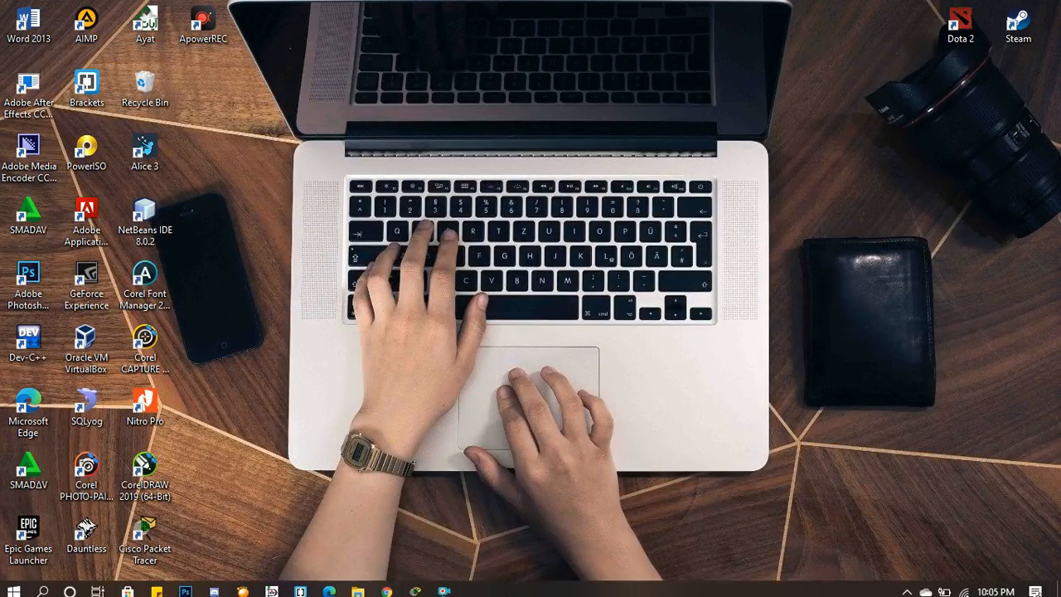
pyautogui.click(435, 589)
pyautogui.click(419, 591)
pyautogui.click(653, 411)
pyautogui.scroll(-3, 445, 331)
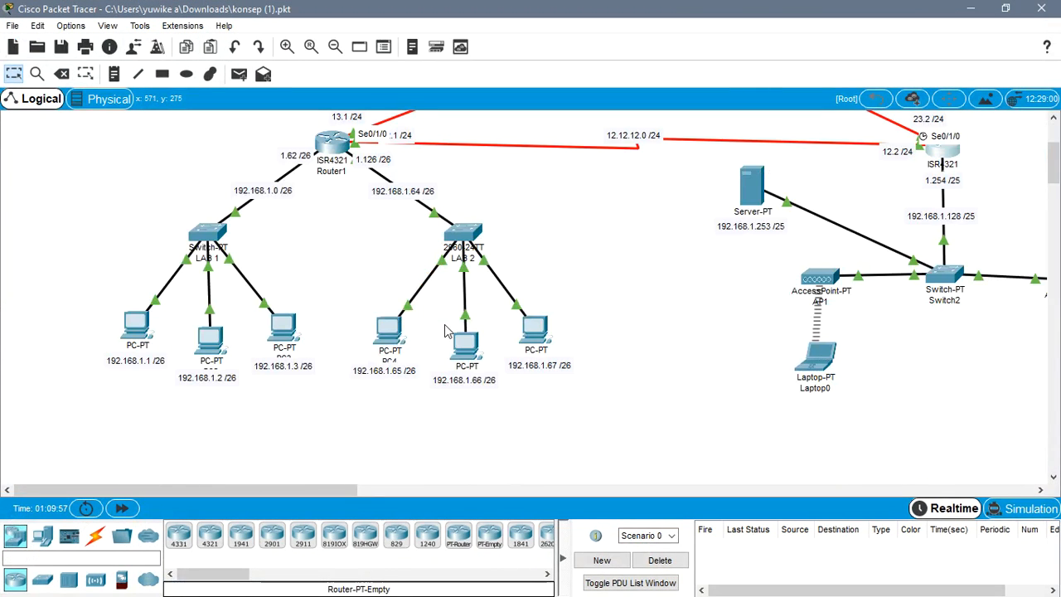
# - Test PC1's connection to the web server by running ping 43.43.43.1 in its Command Prompt, and close the PC1 window
pyautogui.click(141, 343)
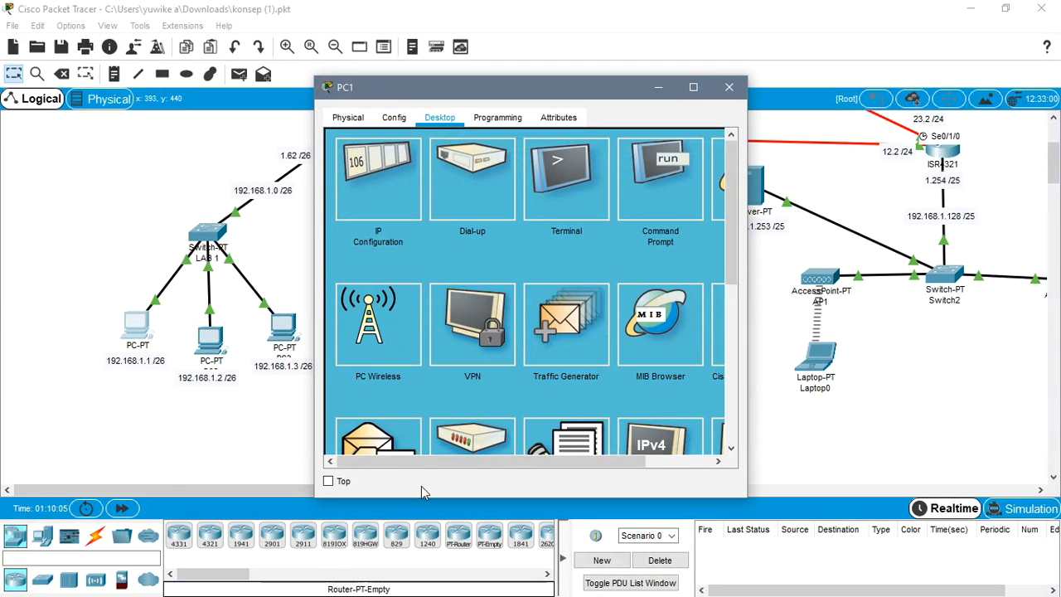
pyautogui.moveTo(419, 461); pyautogui.dragTo(495, 460)
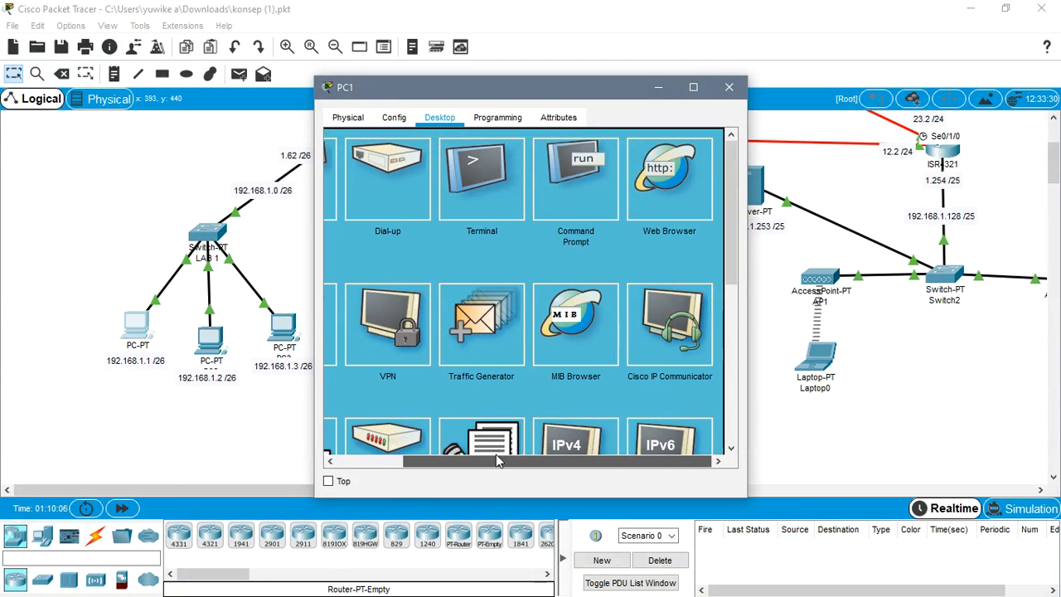
pyautogui.click(597, 170)
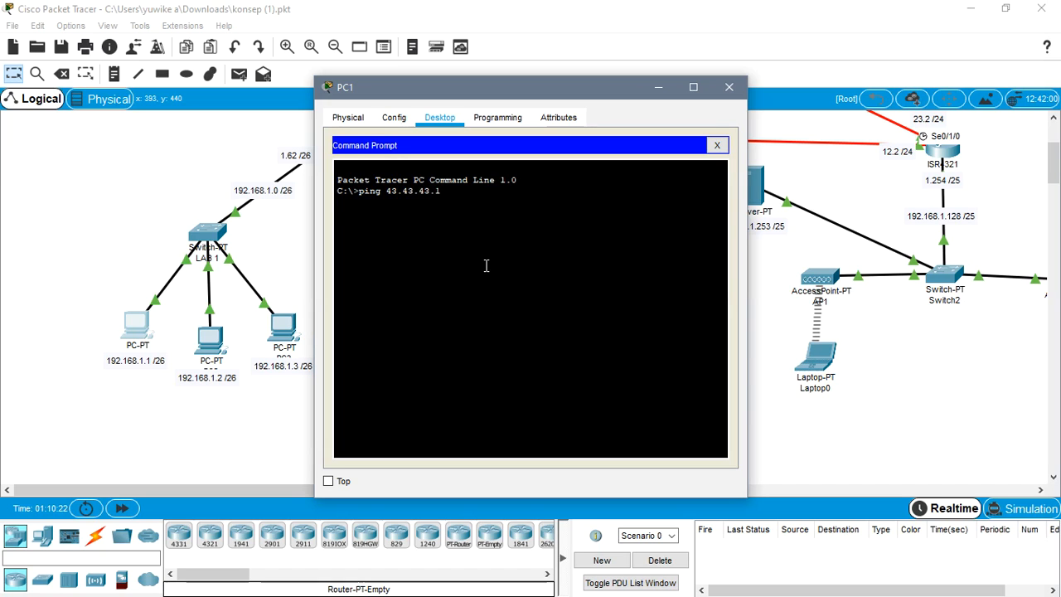
pyautogui.press('Return')
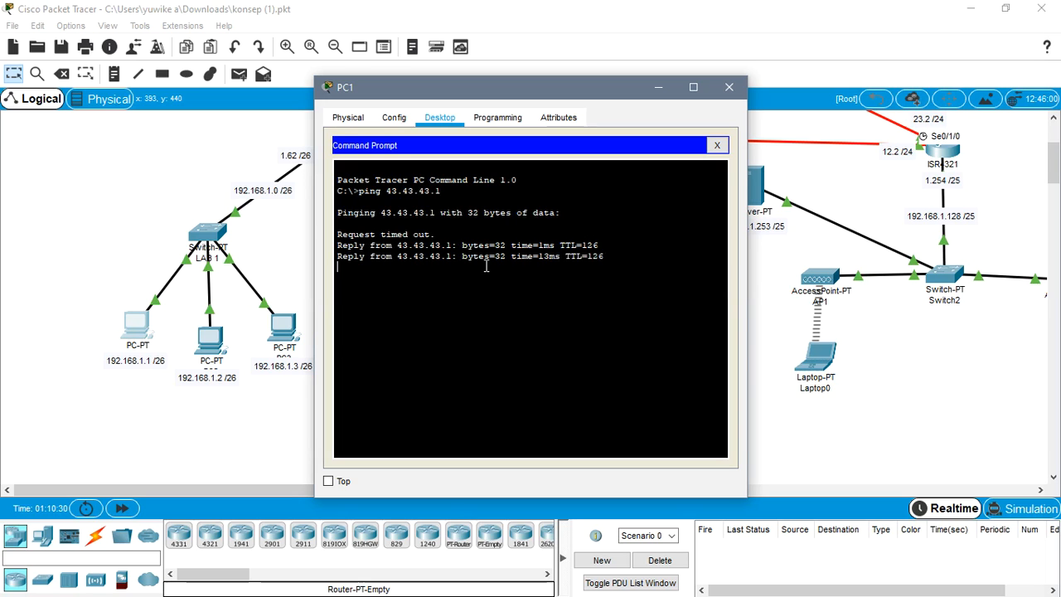
pyautogui.click(729, 87)
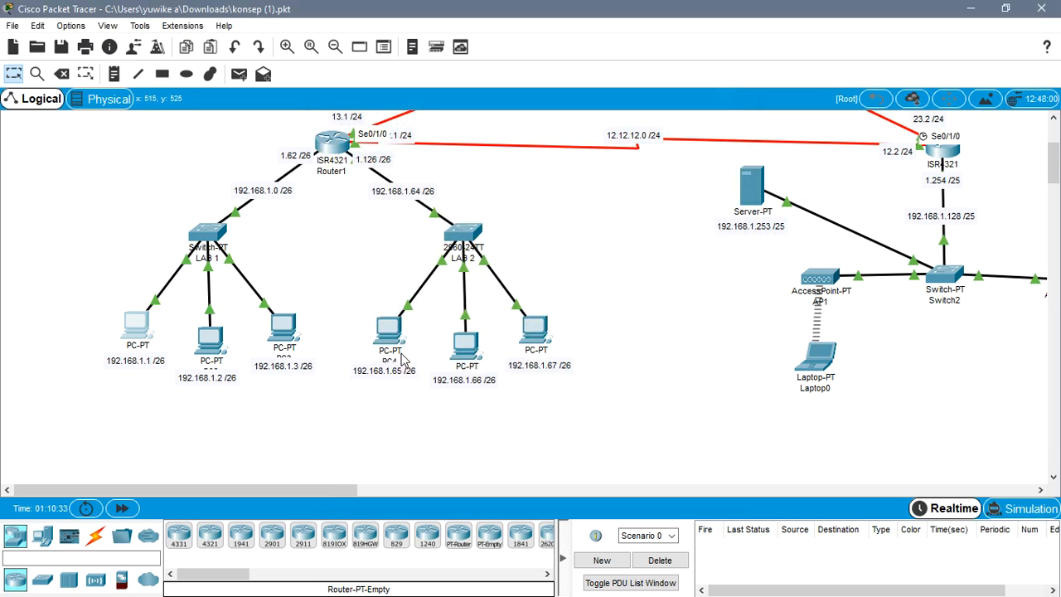
# - Test PC4's connection to the web server by running ping 43.43.43.1 in its Command Prompt, and close the PC4 window
pyautogui.click(386, 338)
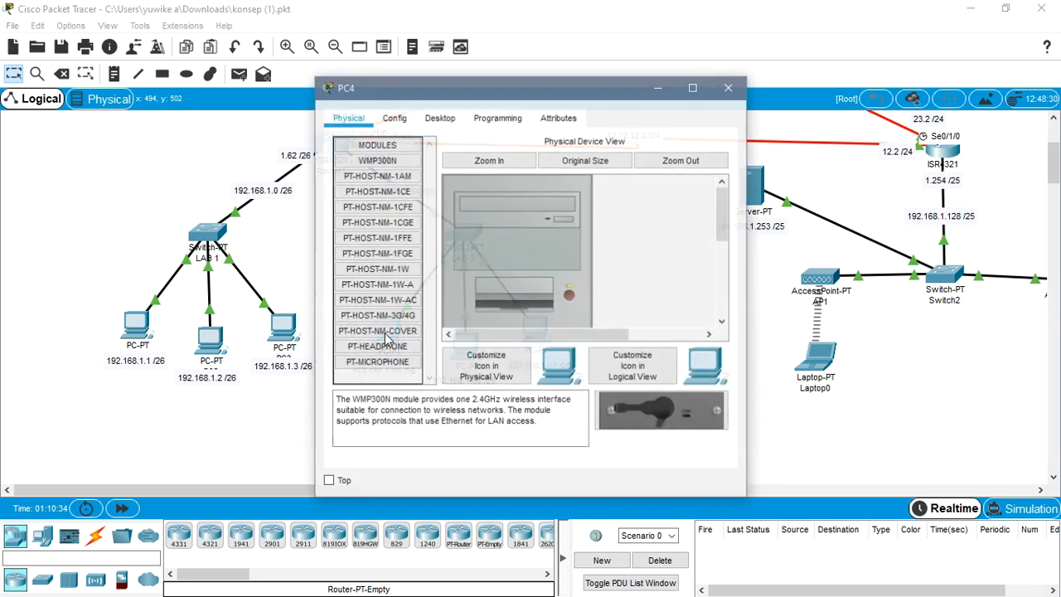
pyautogui.click(448, 123)
pyautogui.click(686, 180)
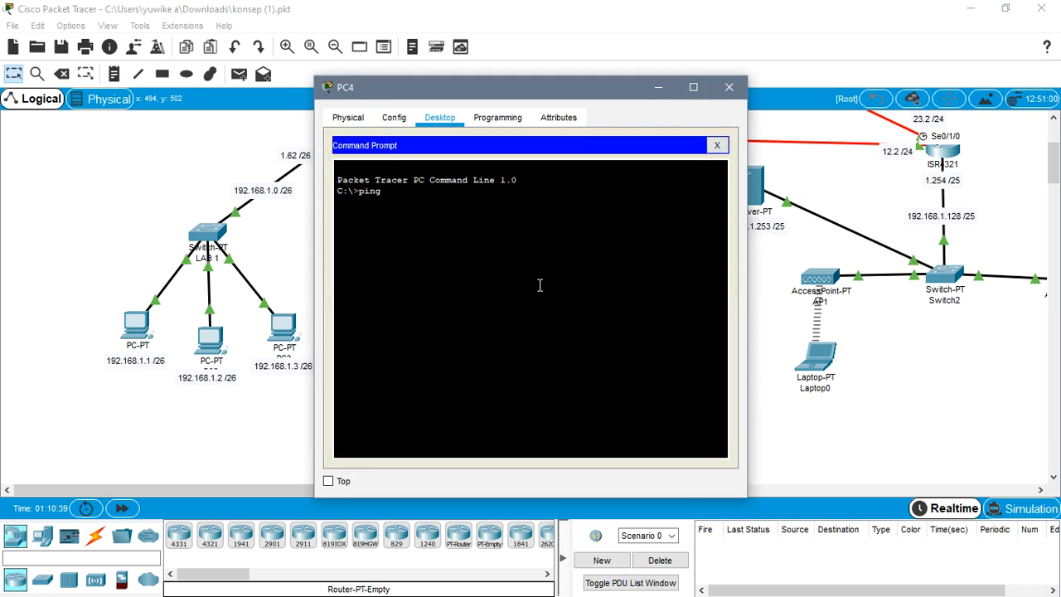
pyautogui.write('ping 43.43.43.')
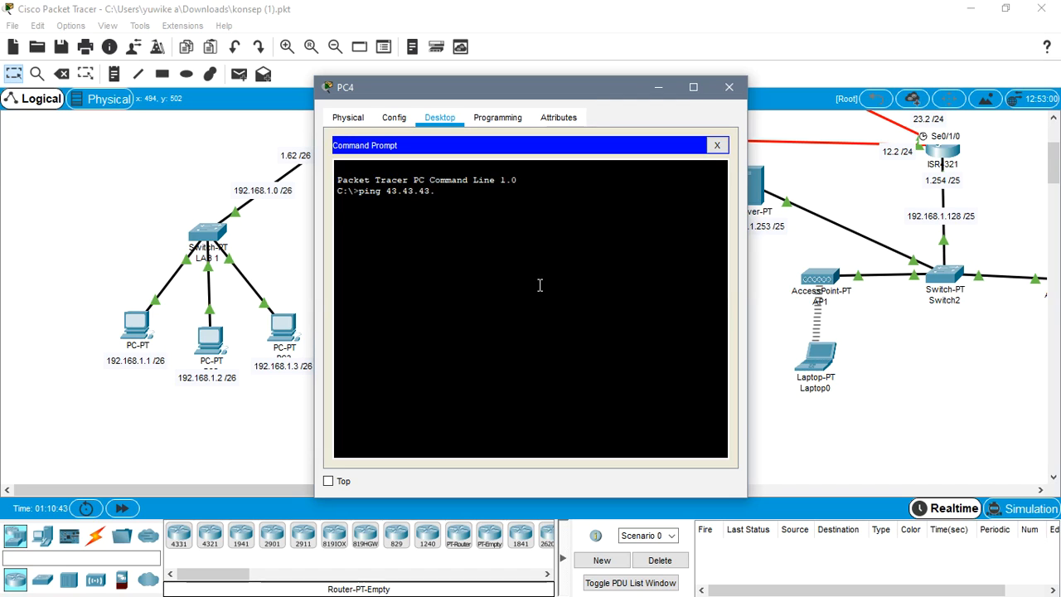
pyautogui.press('Return')
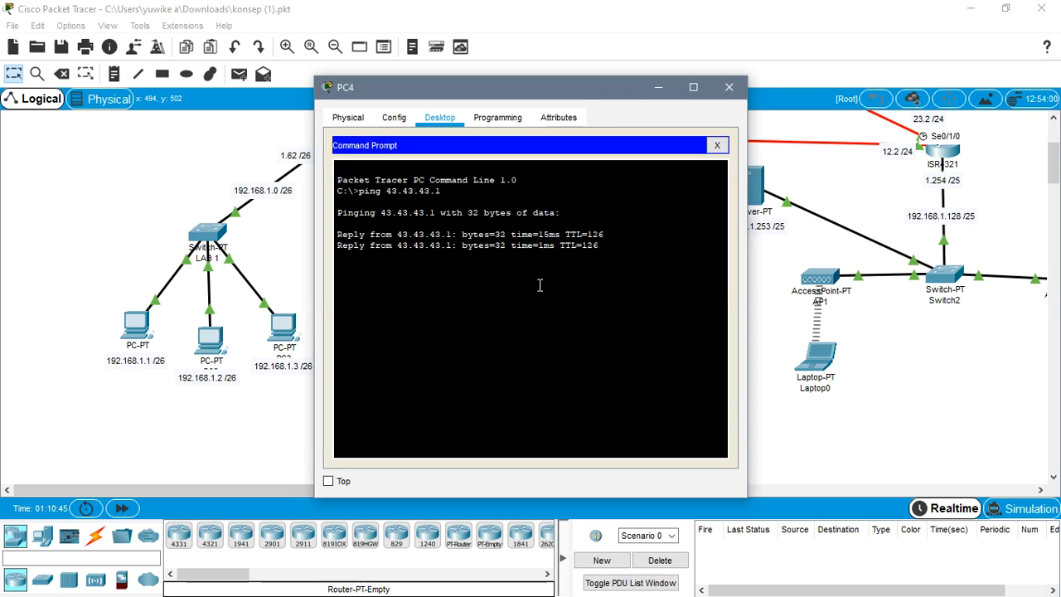
pyautogui.click(727, 88)
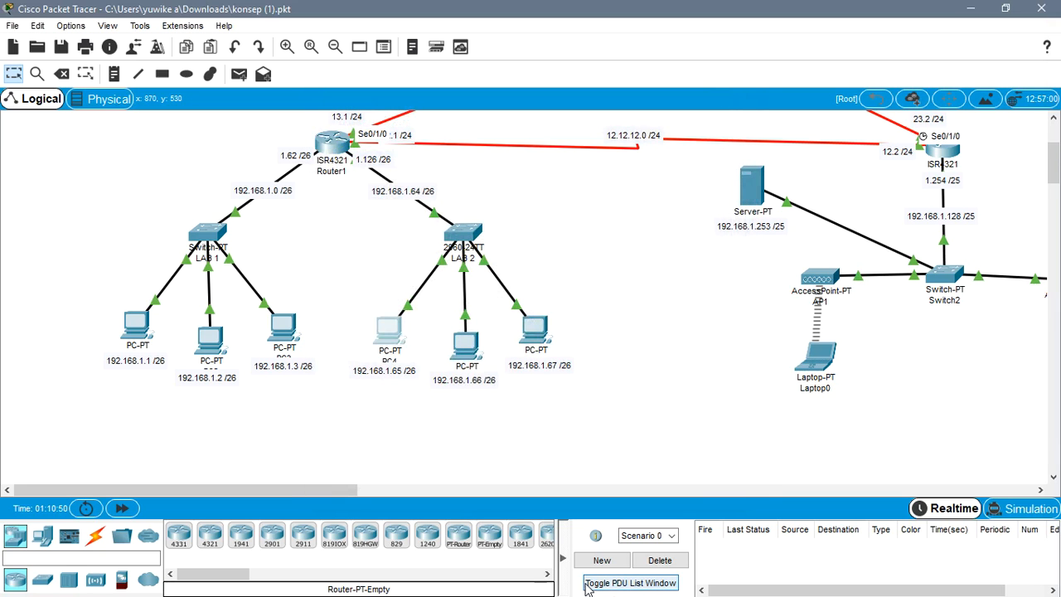
# - Test Laptop0's connection to the web server by running ping 43.43.43.1 in its Command Prompt, and close the Laptop0 window
pyautogui.click(812, 353)
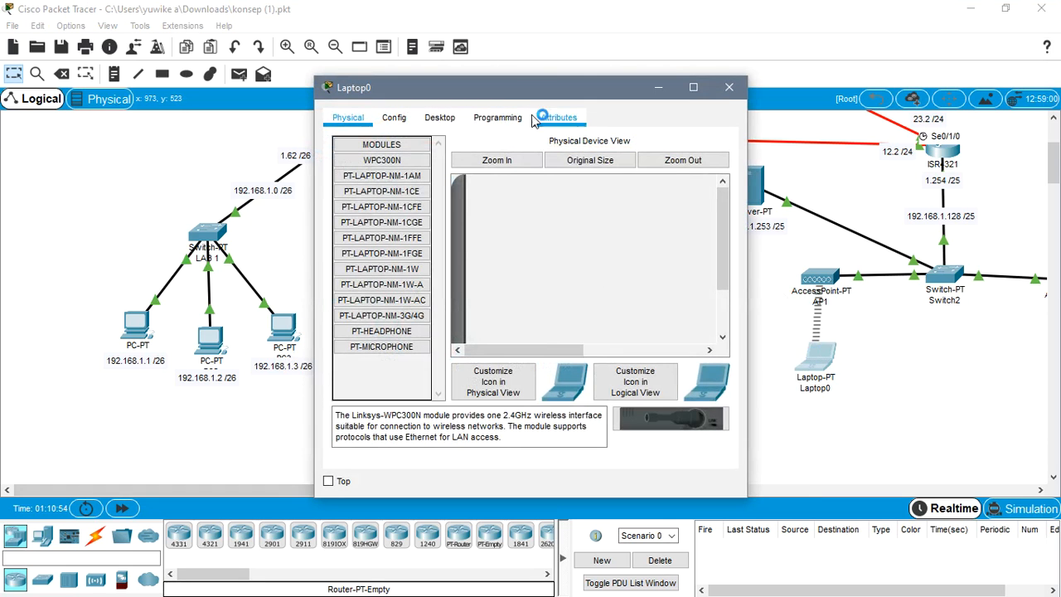
pyautogui.click(448, 120)
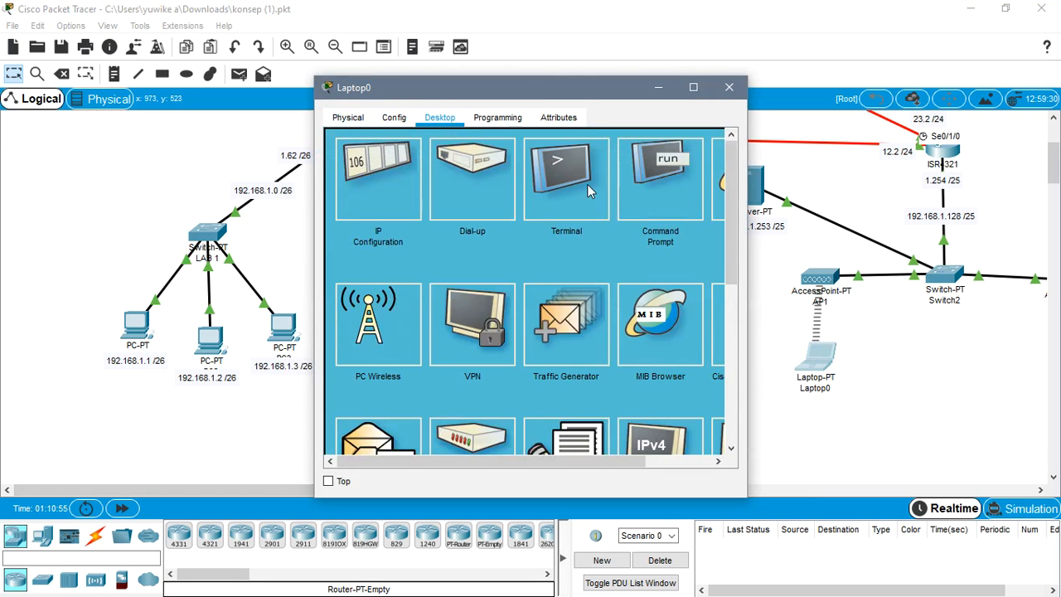
pyautogui.click(647, 174)
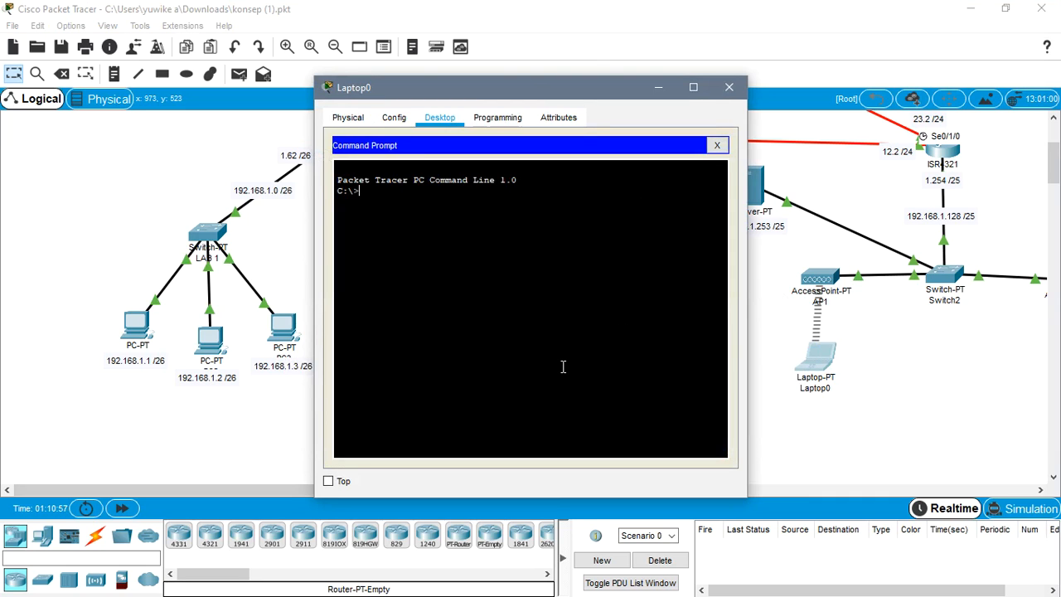
pyautogui.write('ping 43.43.43')
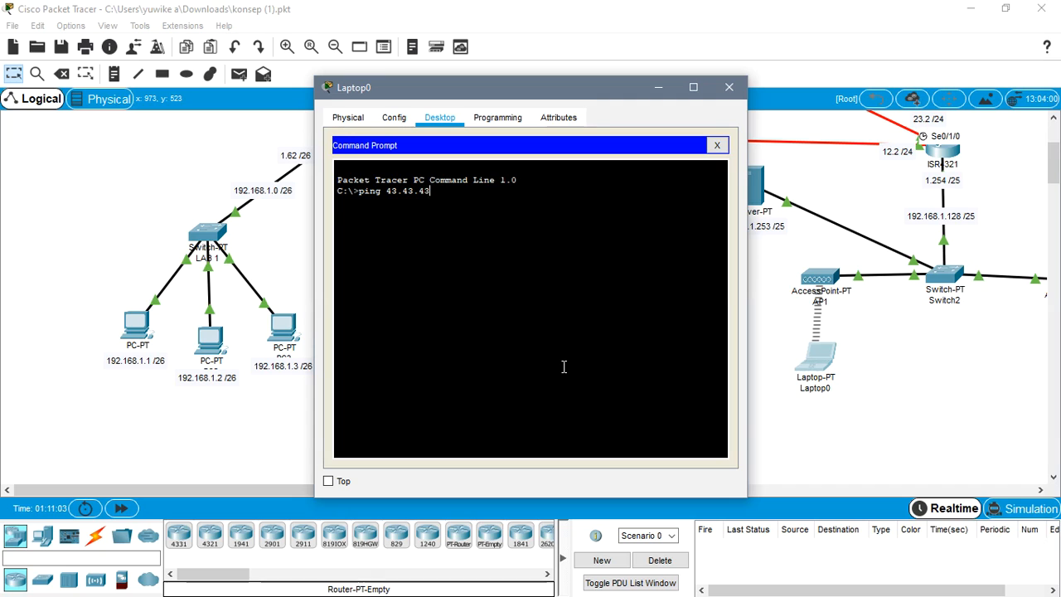
pyautogui.press('Return')
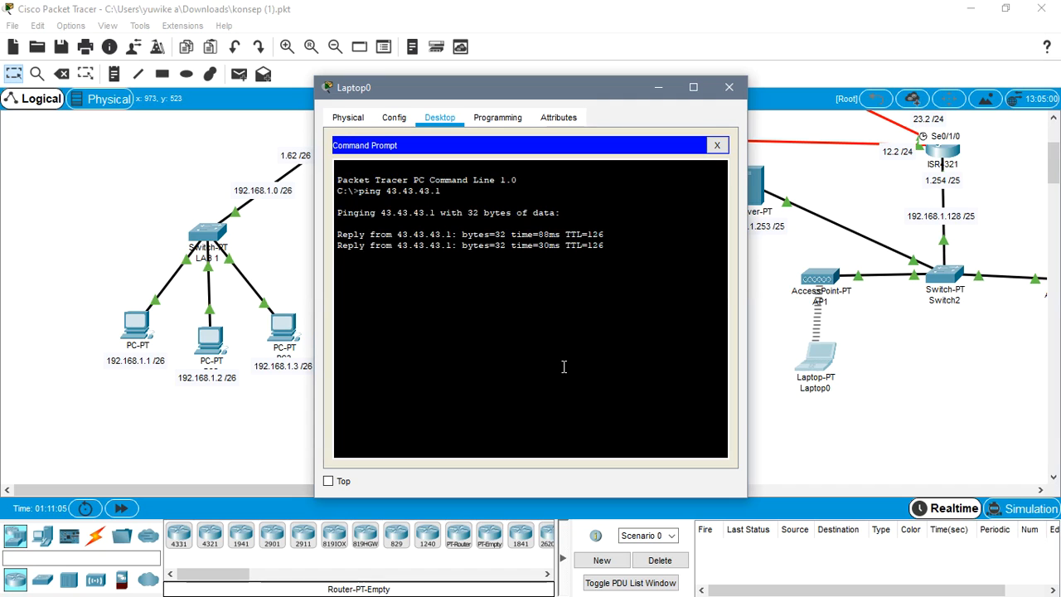
pyautogui.click(728, 87)
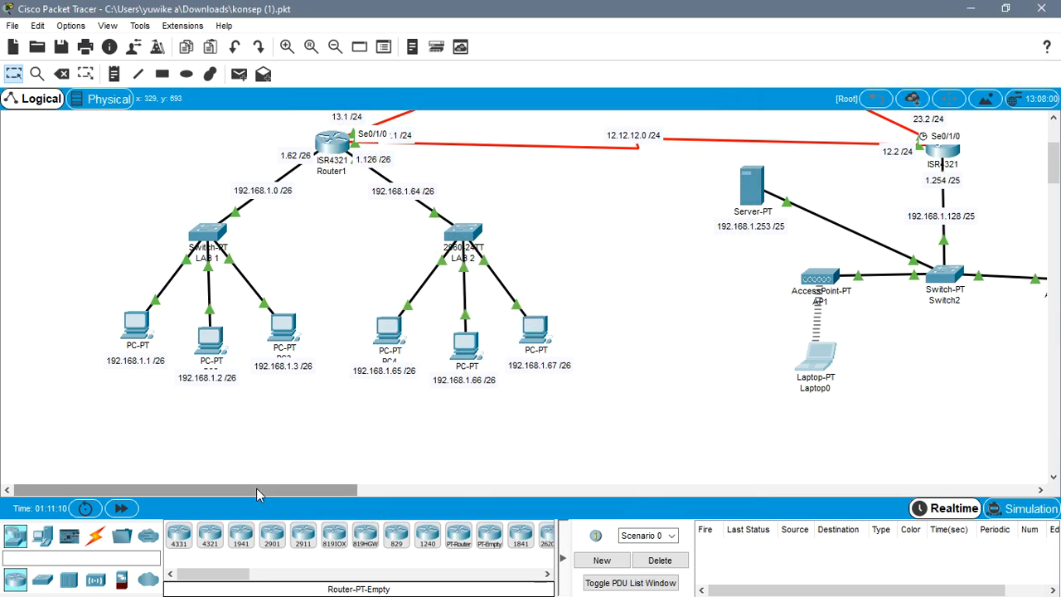
# - Test Smartphone0's connection to the web server by running ping 43.43.43.1 in its Command Prompt, and close the Smartphone0 window
pyautogui.moveTo(256, 488); pyautogui.dragTo(413, 488)
pyautogui.click(582, 368)
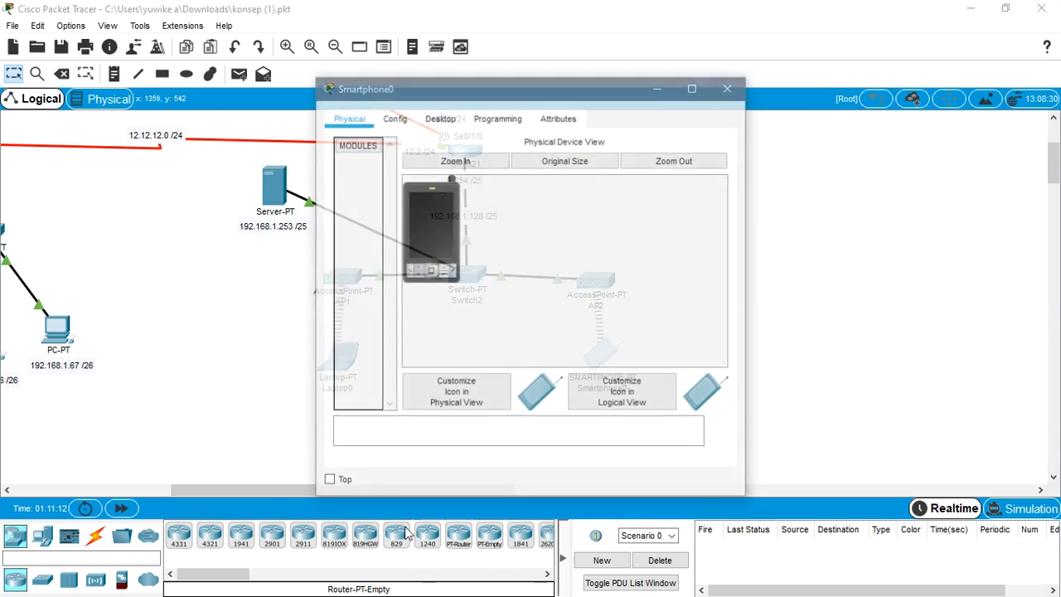
pyautogui.click(440, 117)
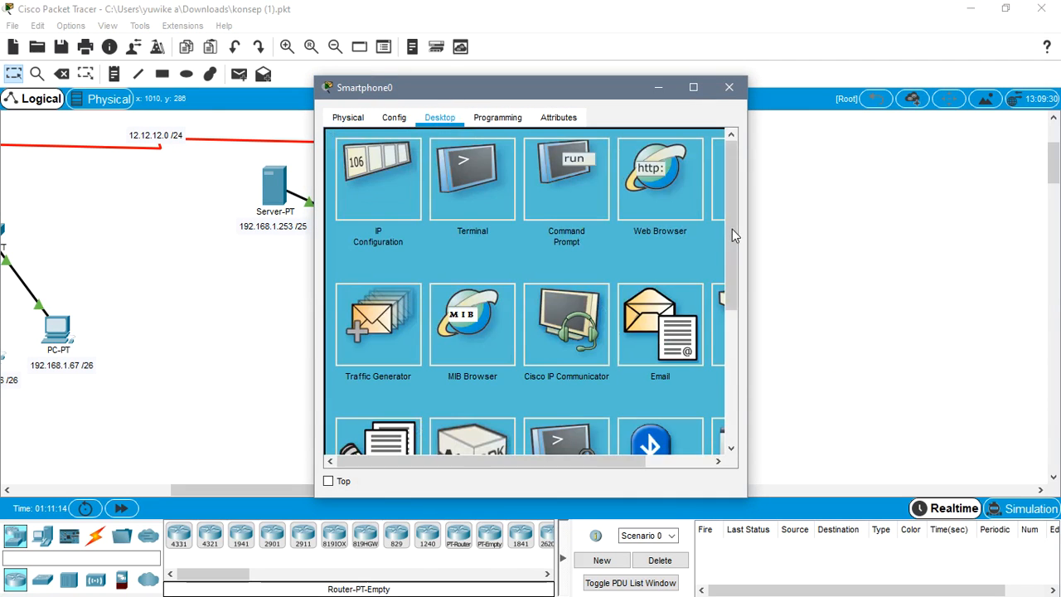
pyautogui.click(589, 166)
pyautogui.write('pi')
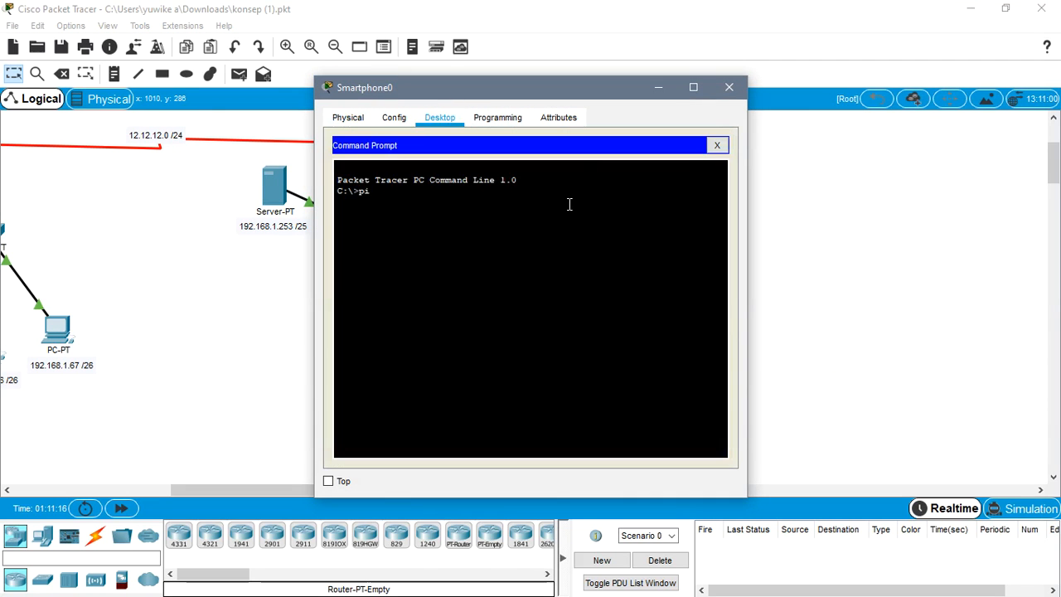
pyautogui.write('ng 43.43.43')
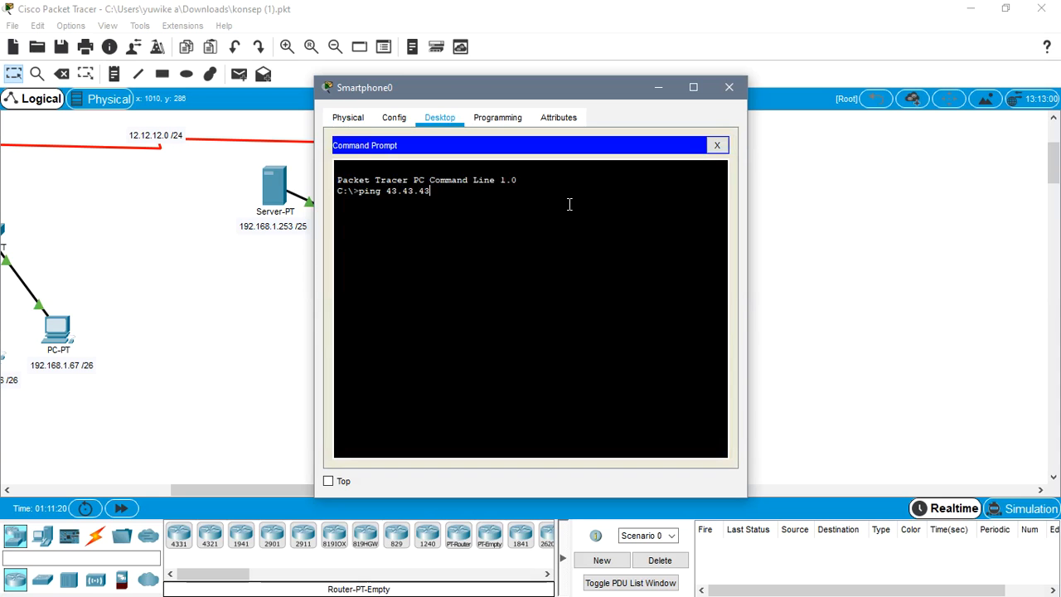
pyautogui.write('.1')
pyautogui.press('Return')
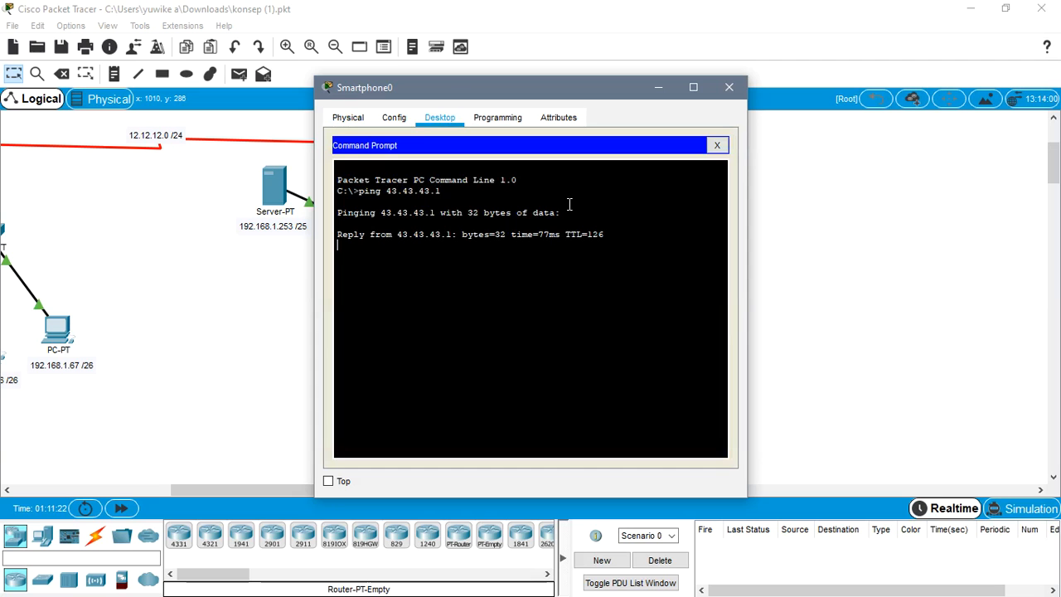
pyautogui.click(730, 88)
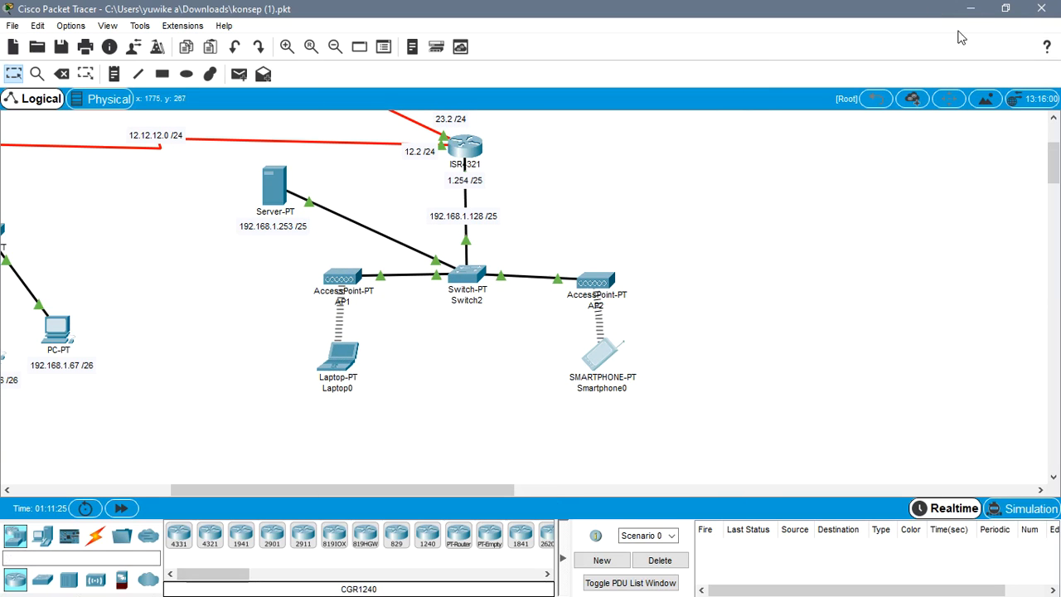
# - Switch to the web server article in the browser and read the steps on enabling the HTTP service and editing index.html
pyautogui.click(967, 10)
pyautogui.click(383, 585)
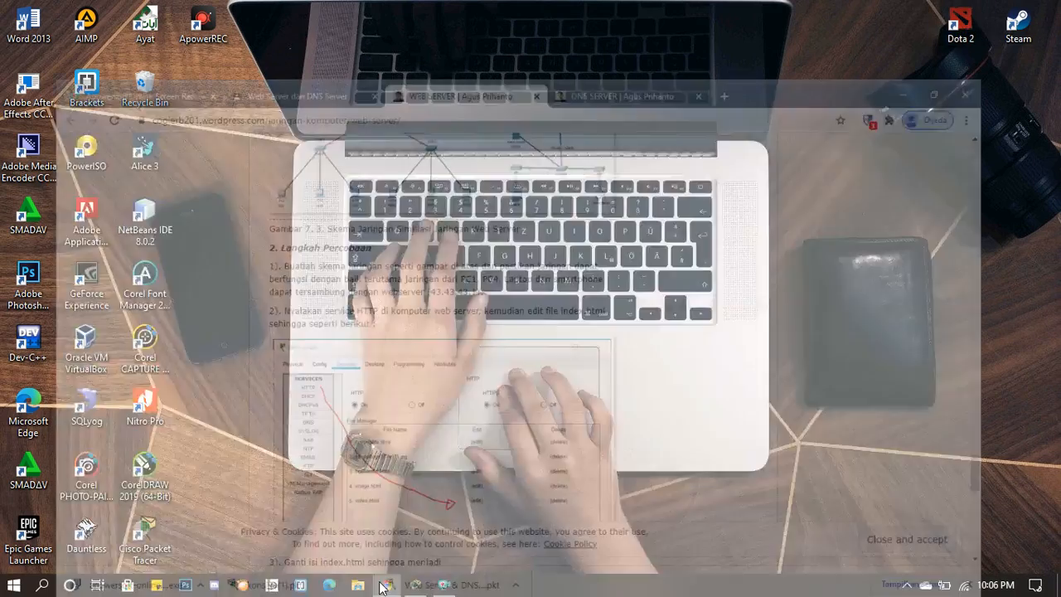
pyautogui.scroll(-1, 317, 423)
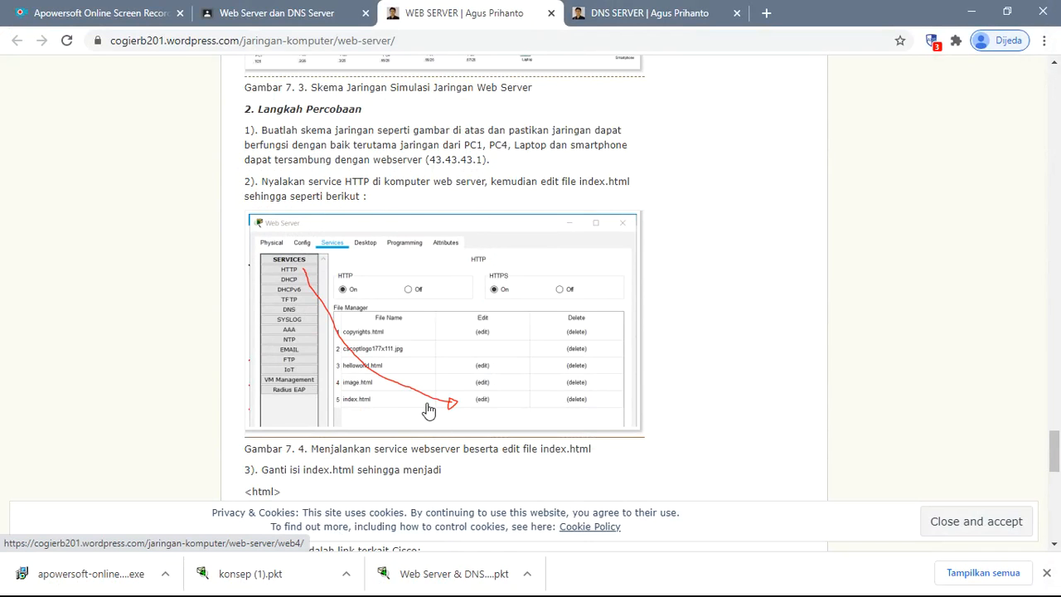
pyautogui.scroll(-1, 424, 411)
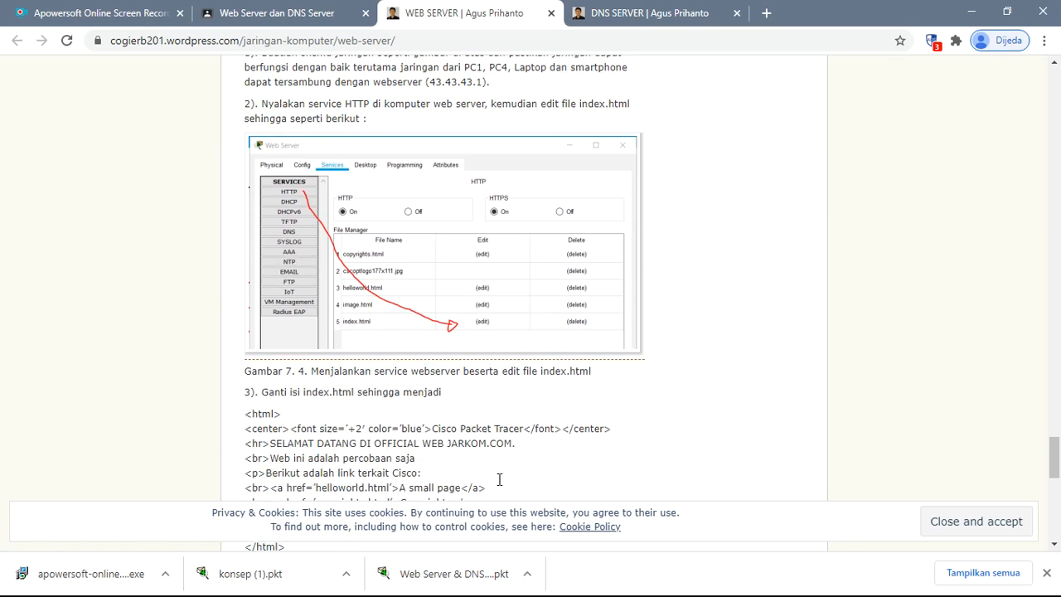
# - Switch back to Cisco Packet Tracer and open index.html for editing in the HTTP service of the server 43.43.43.1
pyautogui.click(971, 12)
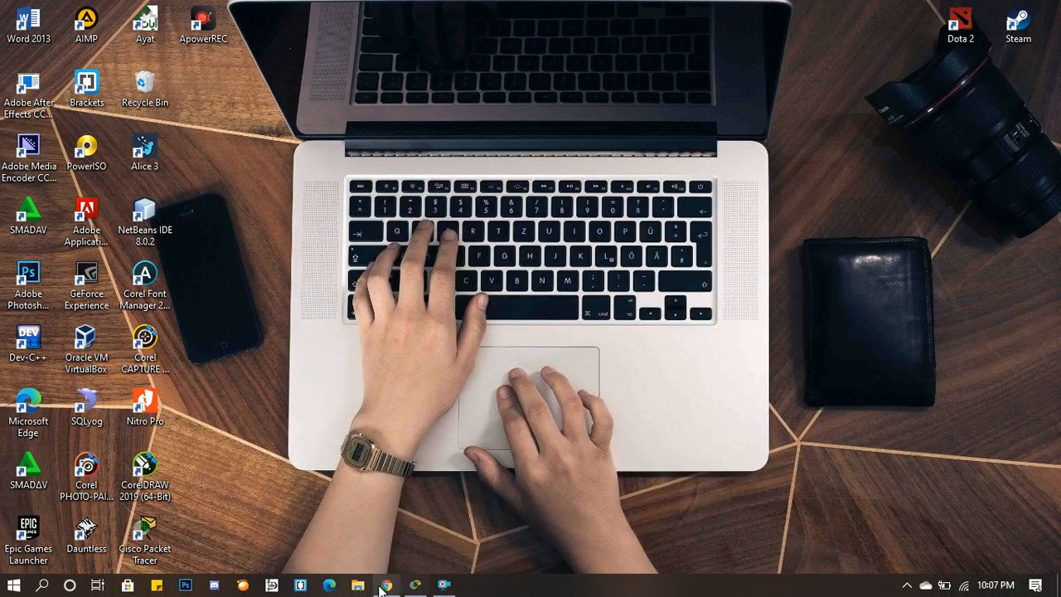
pyautogui.click(413, 585)
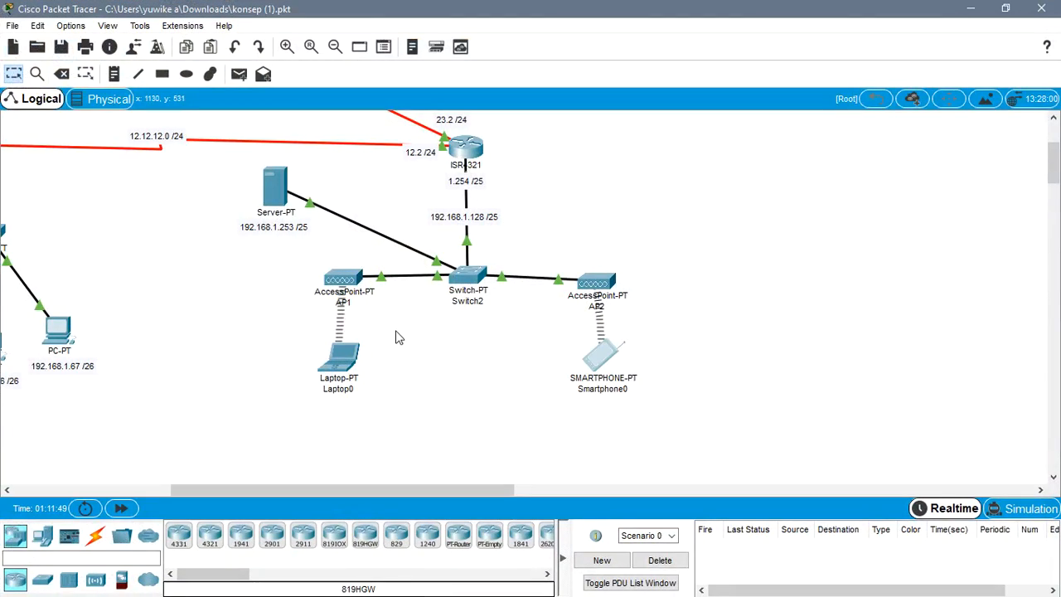
pyautogui.moveTo(421, 488); pyautogui.dragTo(313, 486)
pyautogui.scroll(5, 361, 336)
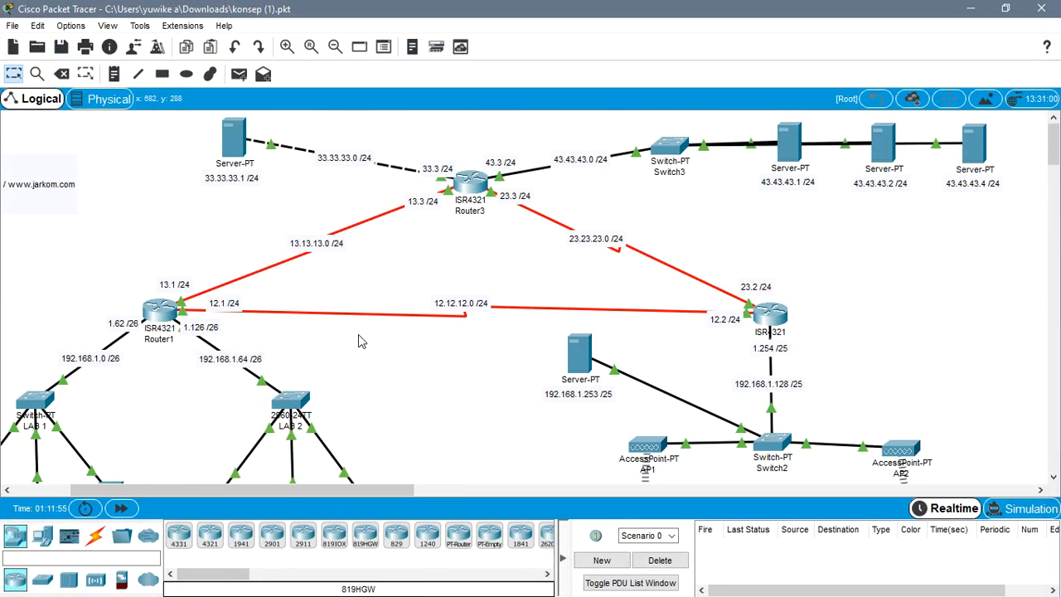
pyautogui.click(783, 147)
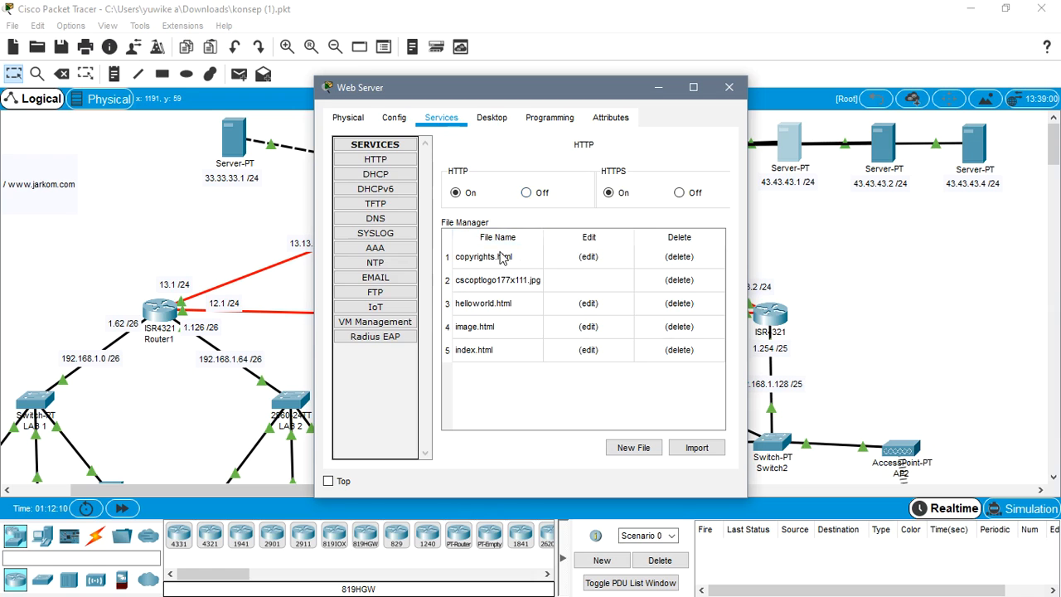
pyautogui.click(587, 350)
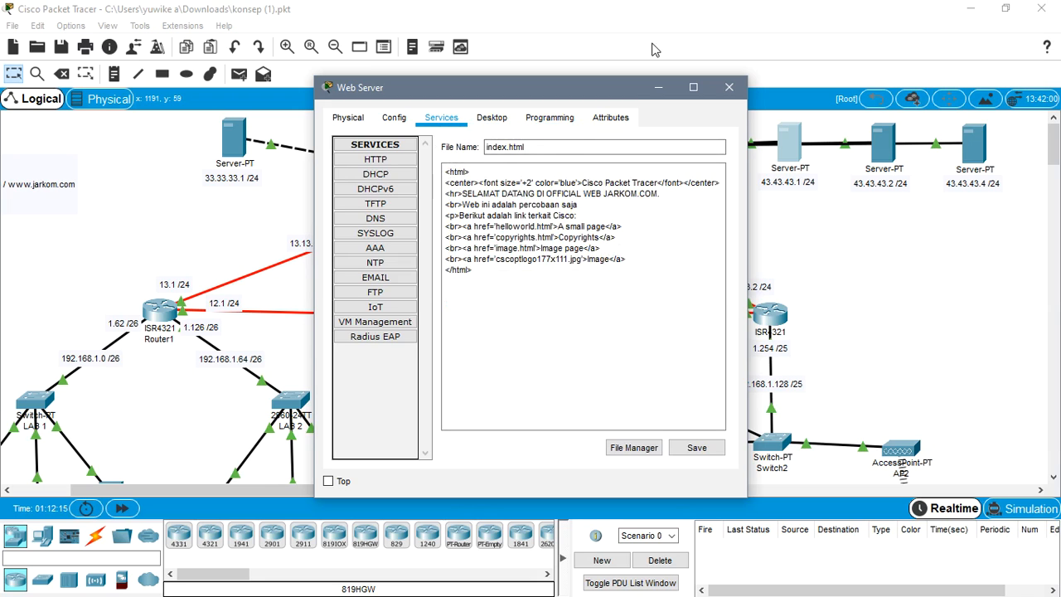
# - Switch to the browser article and review the index.html code given in step 3 and the browser test in step 4
pyautogui.click(969, 8)
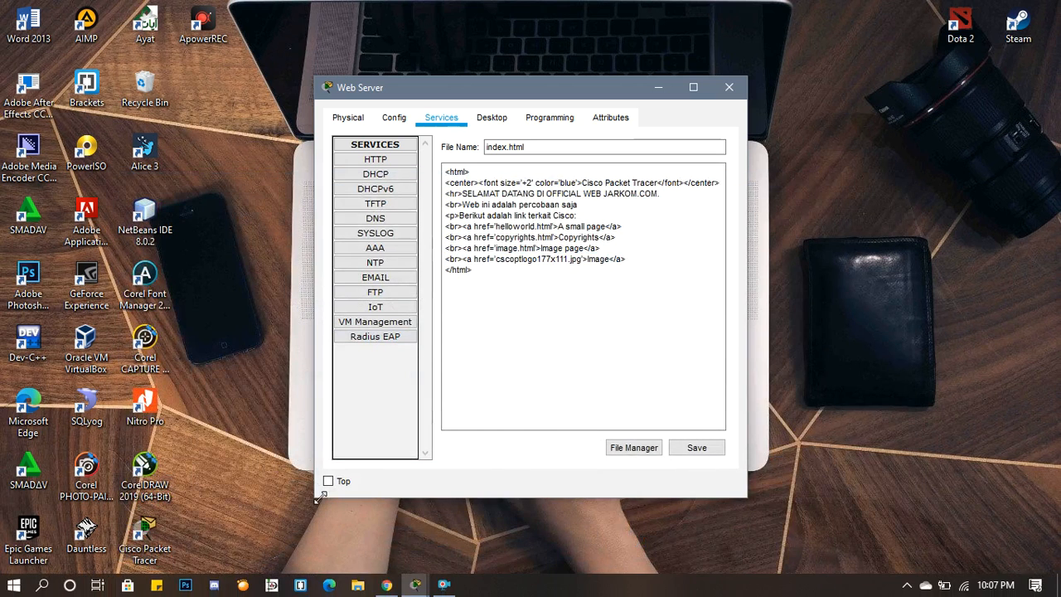
pyautogui.click(387, 585)
pyautogui.scroll(-2, 402, 449)
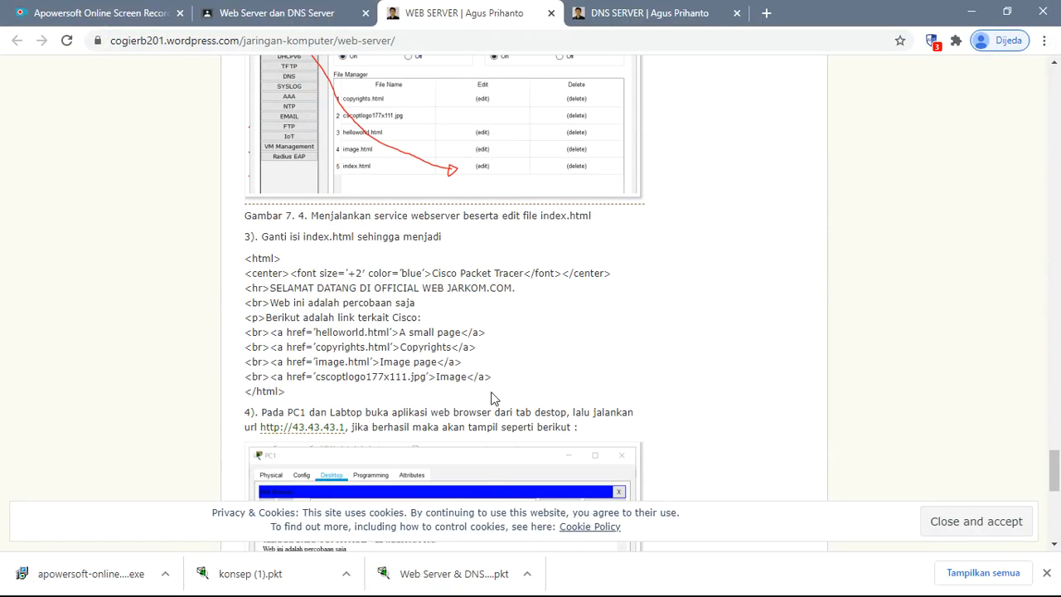
# - Switch back to Cisco Packet Tracer, view the topology and minimize its main window, keeping the Web Server's index.html editor open
pyautogui.click(971, 12)
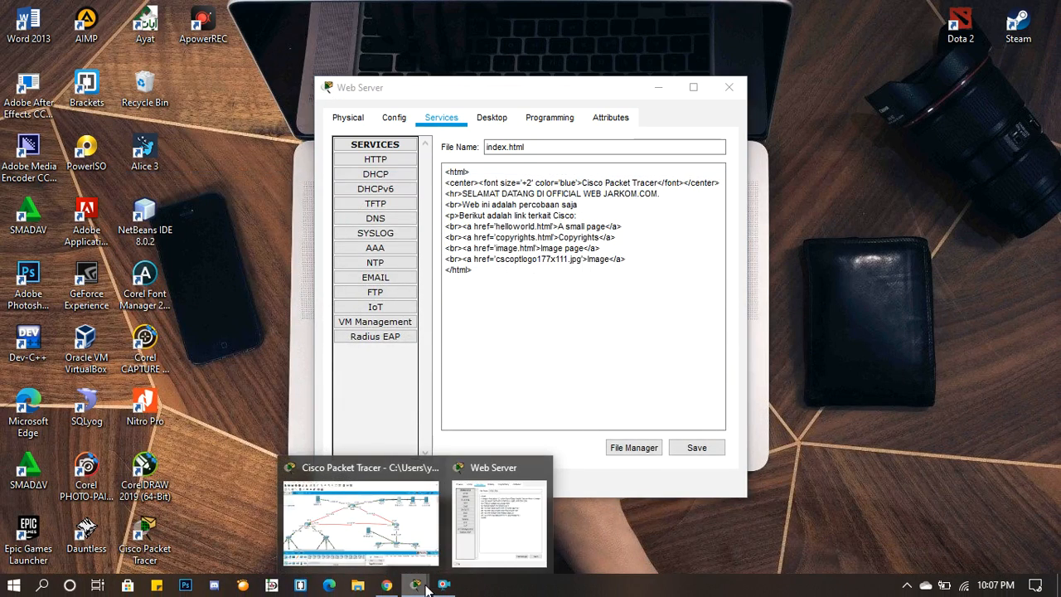
pyautogui.click(400, 538)
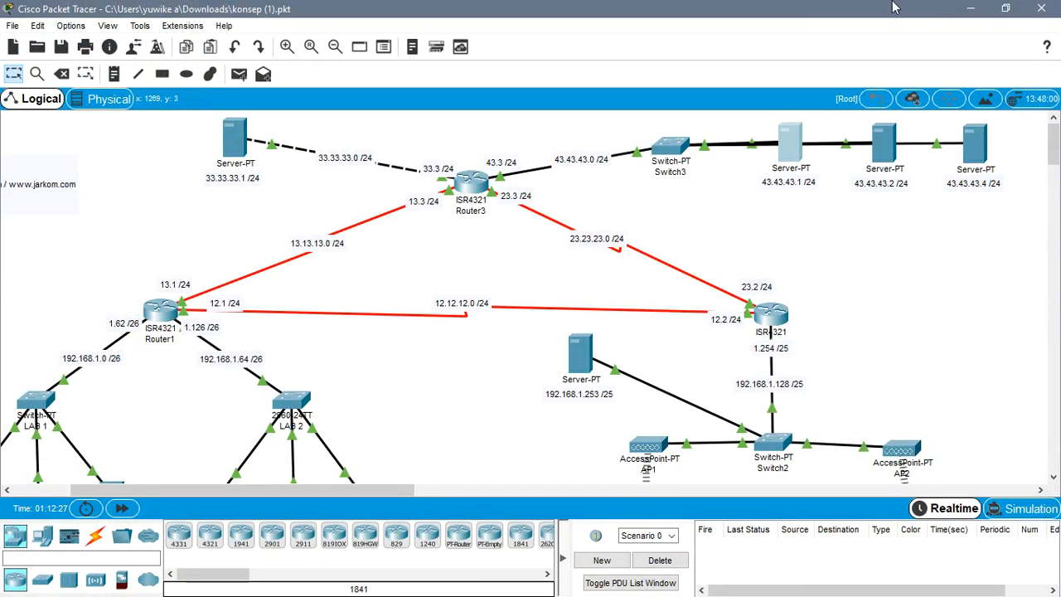
pyautogui.click(976, 8)
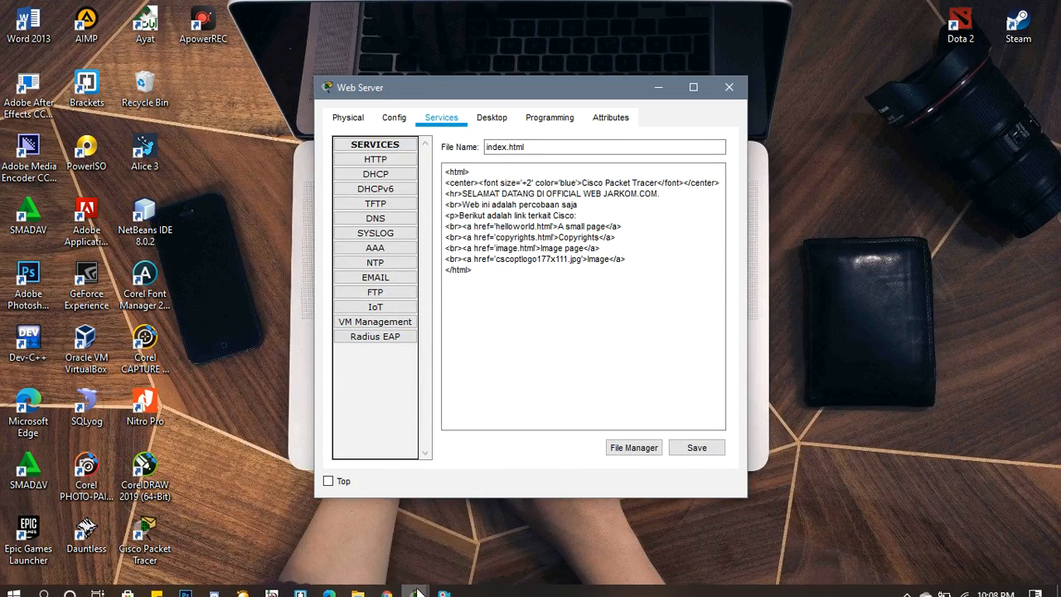
# - Restore the Packet Tracer main window, save index.html on the server 43.43.43.1 overwriting the existing file, and close the server's window
pyautogui.moveTo(411, 590)
pyautogui.click(402, 536)
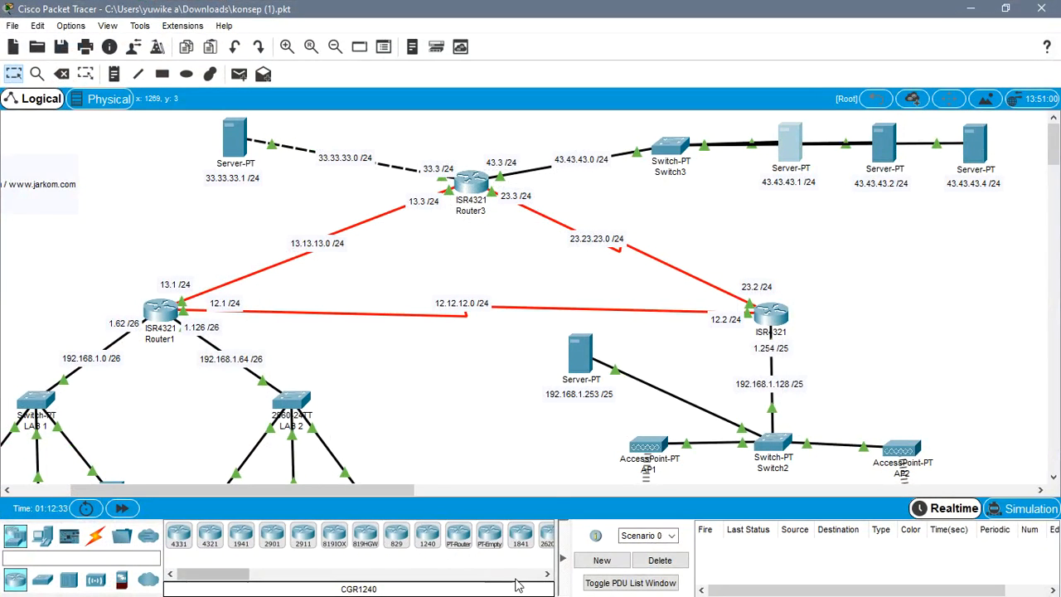
pyautogui.click(782, 156)
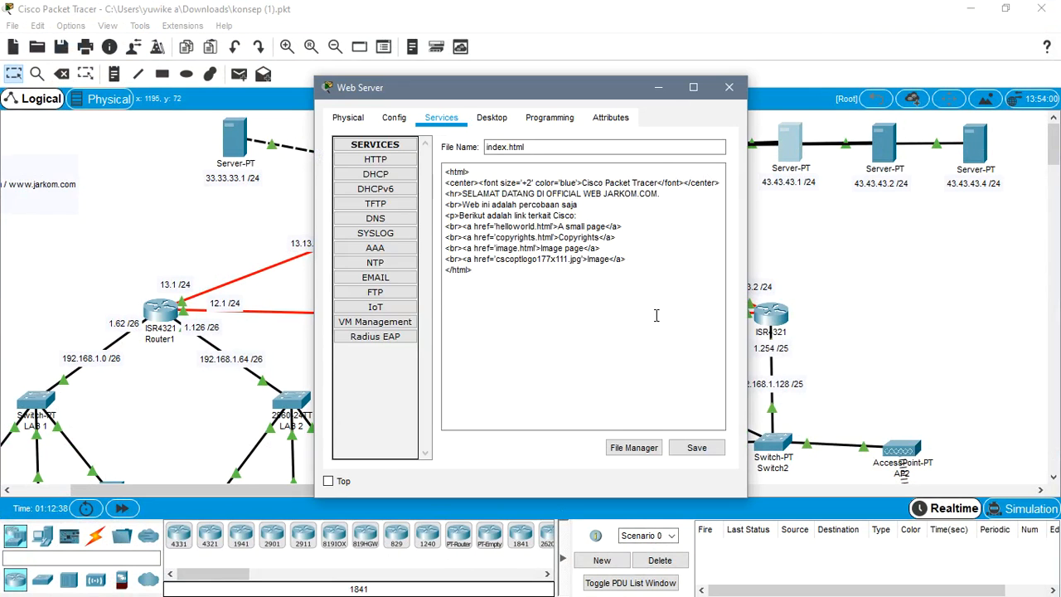
pyautogui.click(696, 448)
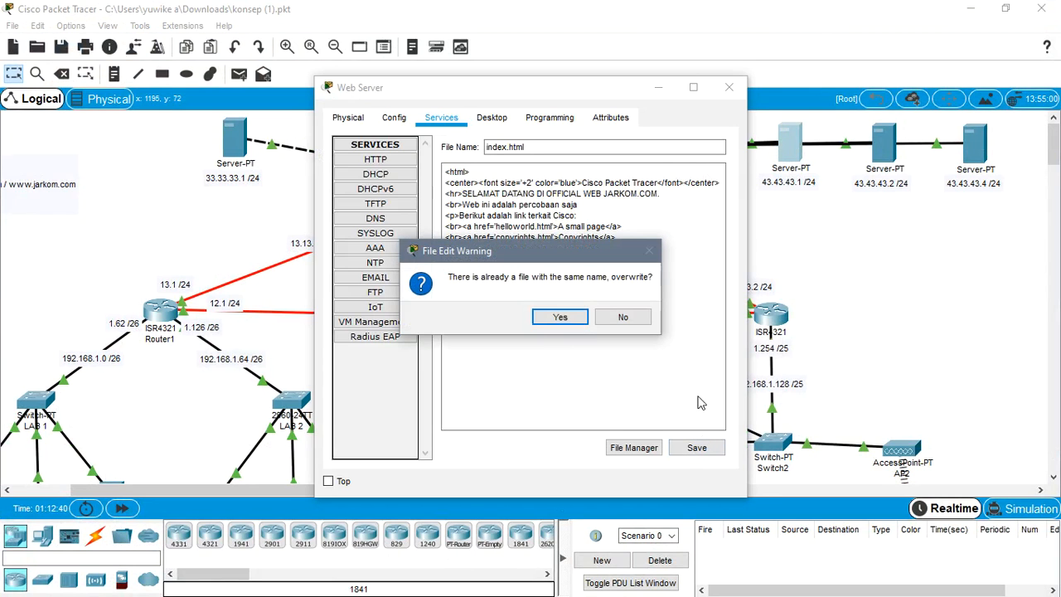
pyautogui.click(562, 317)
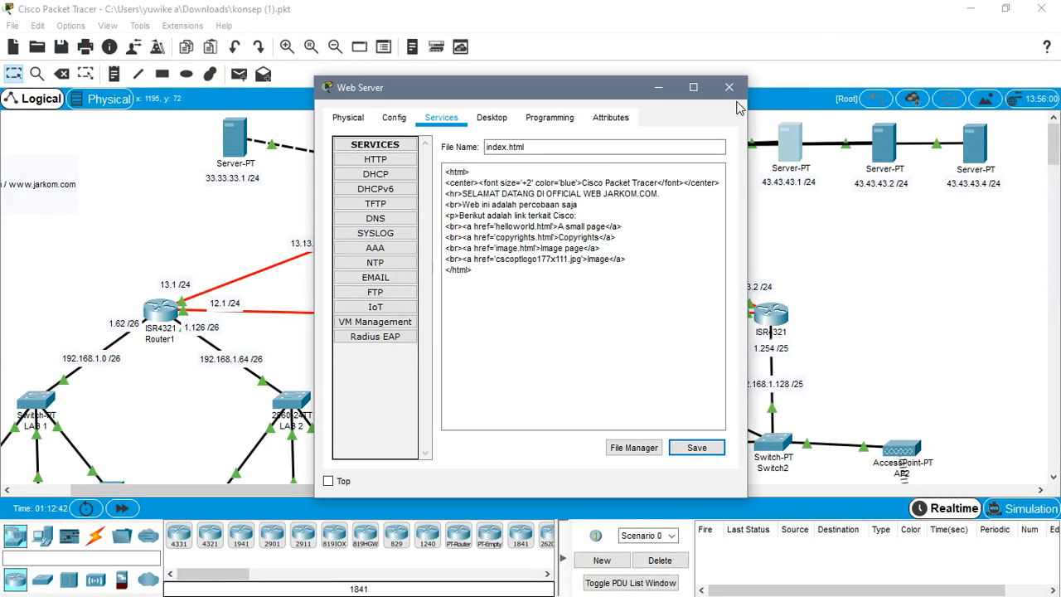
pyautogui.click(729, 88)
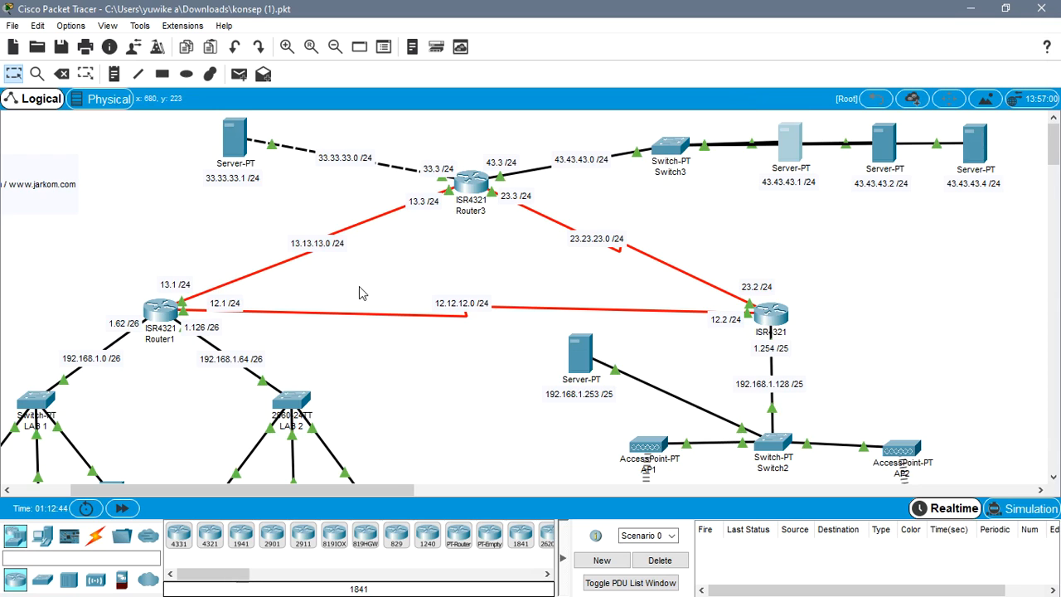
pyautogui.scroll(-3, 362, 300)
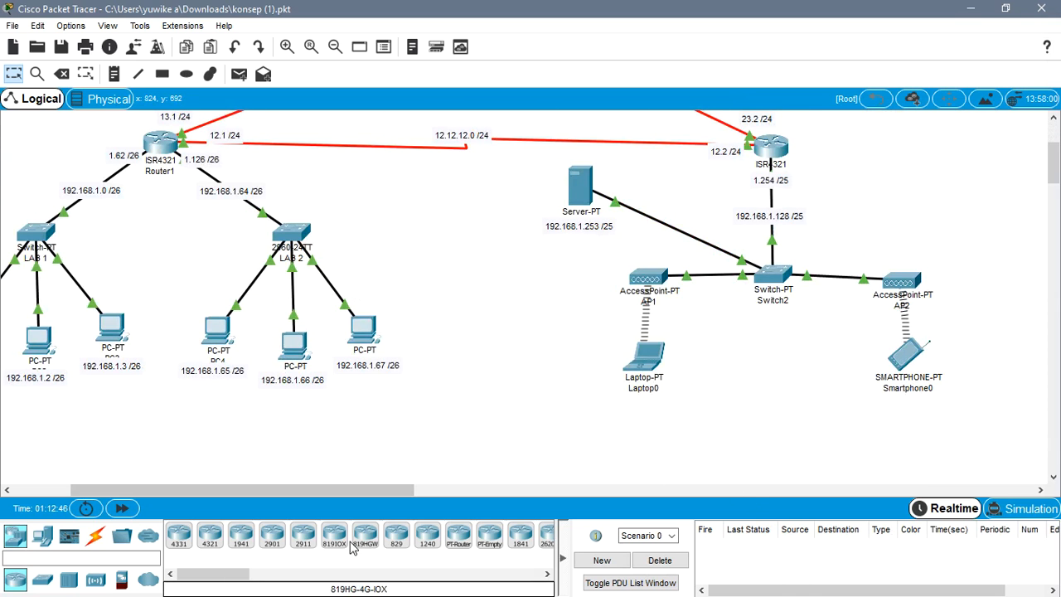
pyautogui.moveTo(337, 491); pyautogui.dragTo(248, 497)
pyautogui.click(148, 331)
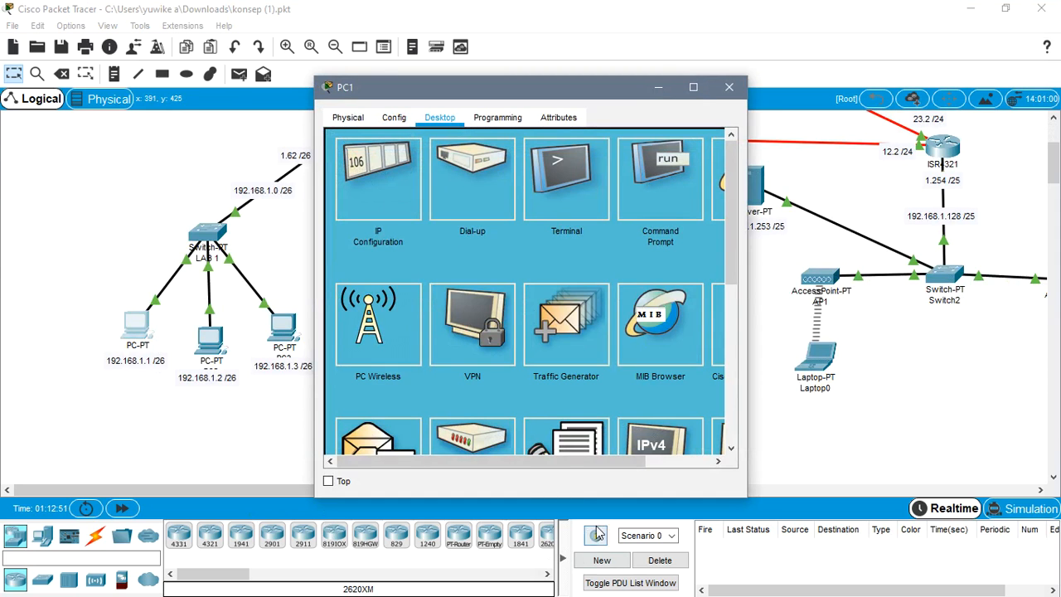
pyautogui.click(717, 86)
# - Switch to the web server article in the browser and review the index.html code in step 3 and the browser test in step 4
pyautogui.click(972, 8)
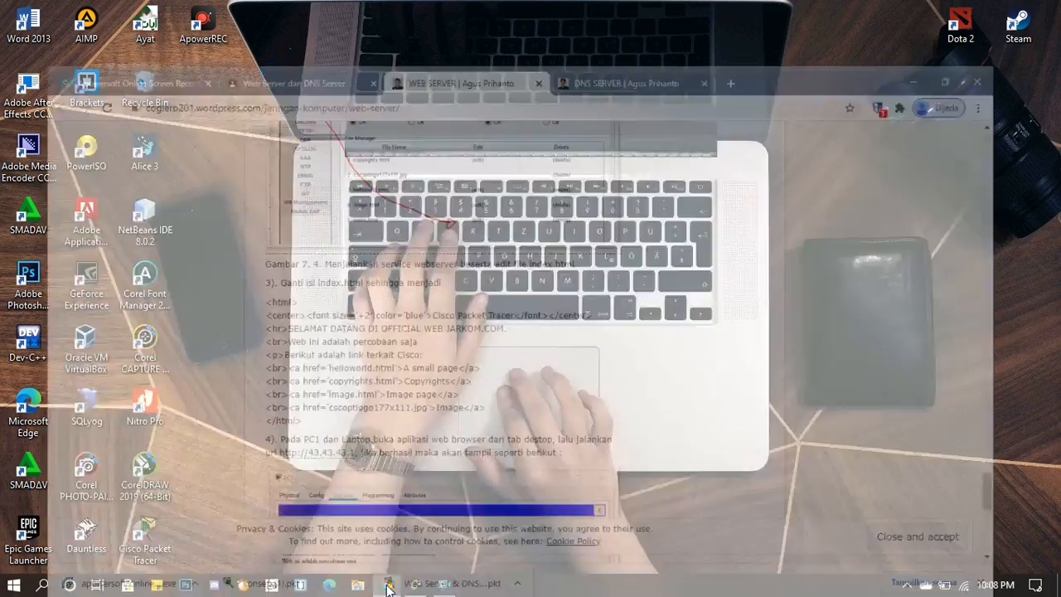
pyautogui.click(386, 584)
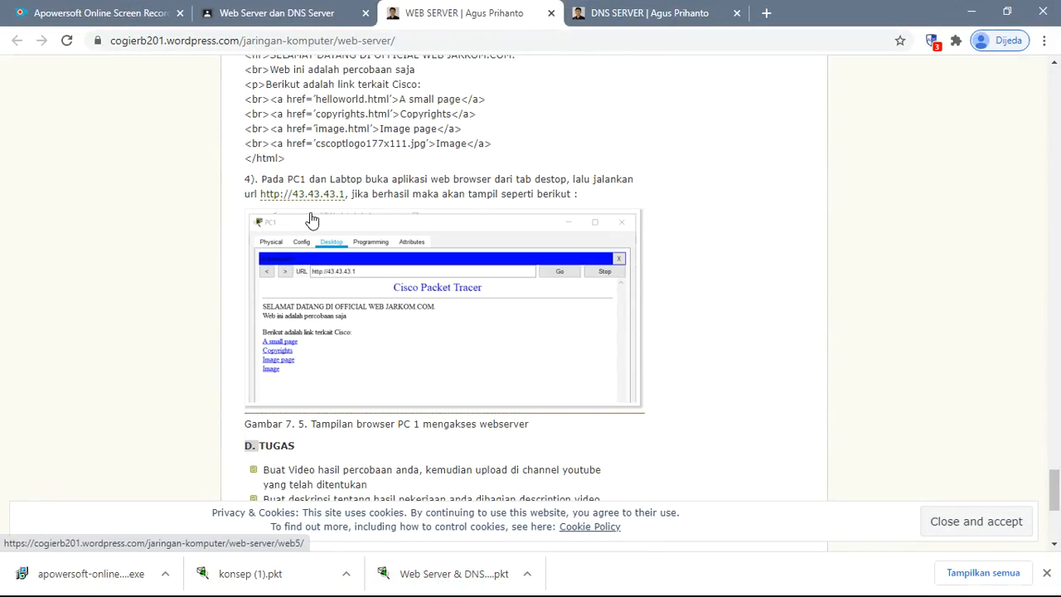
pyautogui.scroll(2, 248, 222)
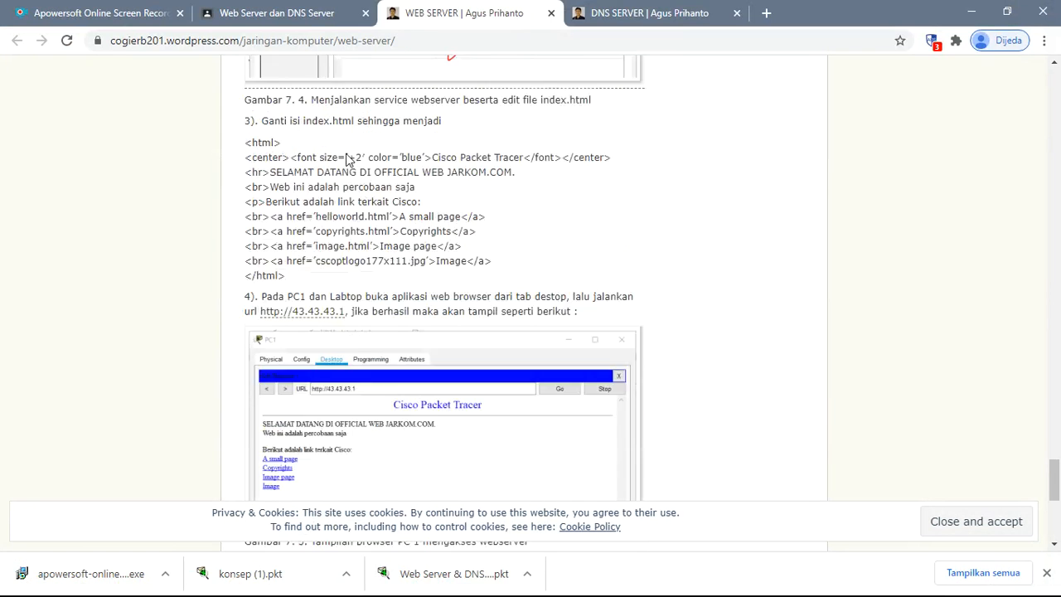
pyautogui.moveTo(257, 200); pyautogui.dragTo(375, 316)
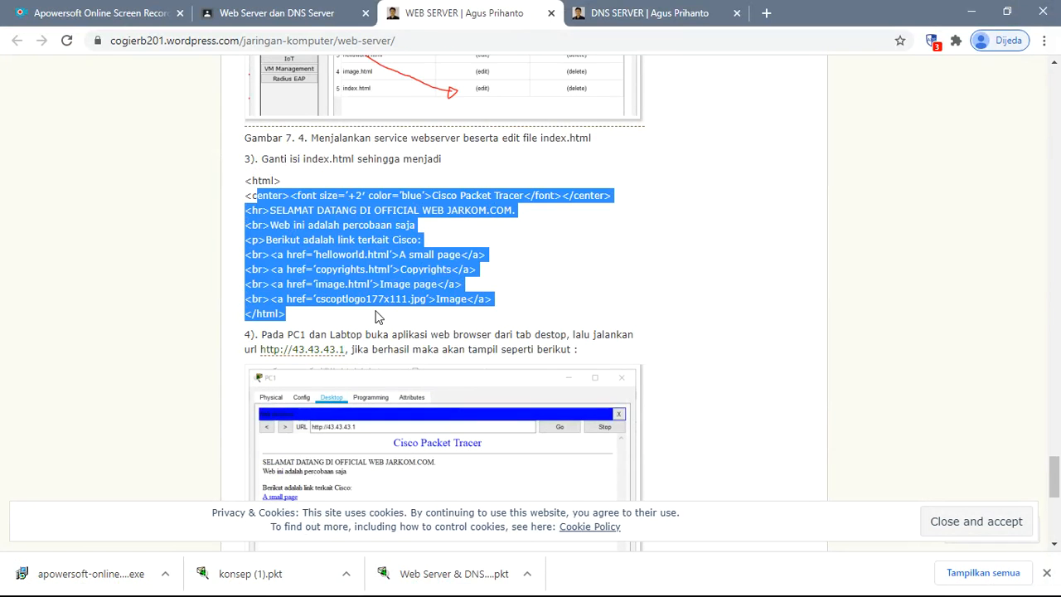
pyautogui.click(539, 284)
pyautogui.scroll(-2, 332, 311)
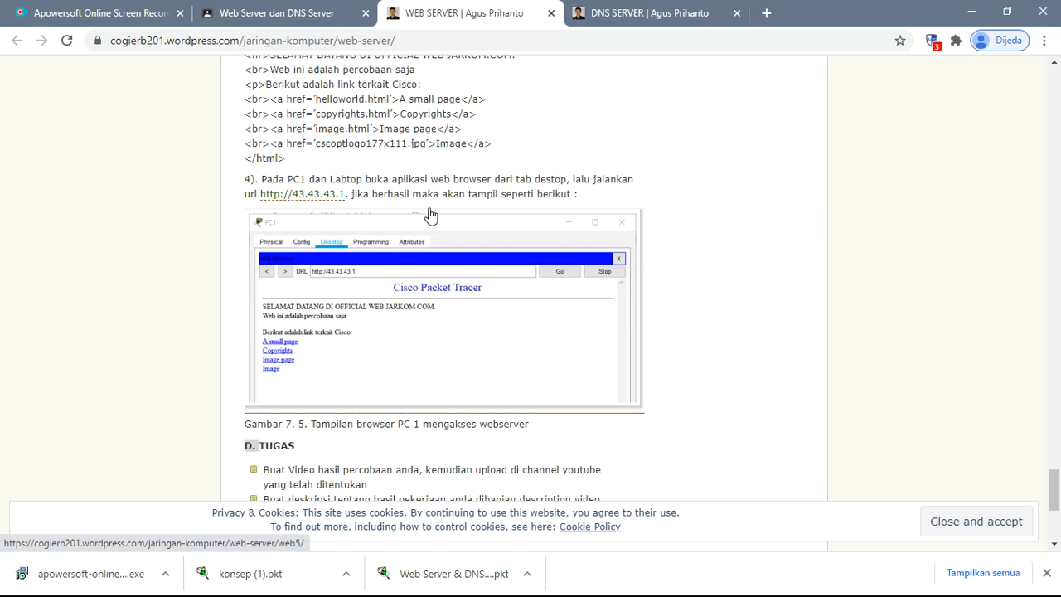
pyautogui.scroll(-2, 489, 224)
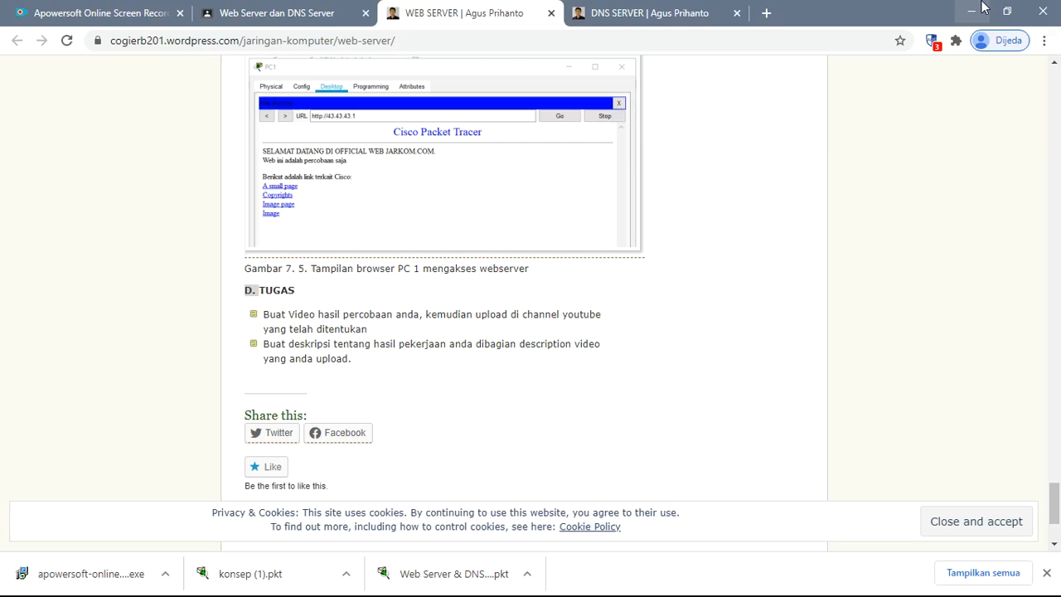
# - Switch back to Cisco Packet Tracer and load 43.43.43.1 in the web browser of PC1 (192.168.1.1)
pyautogui.click(981, 7)
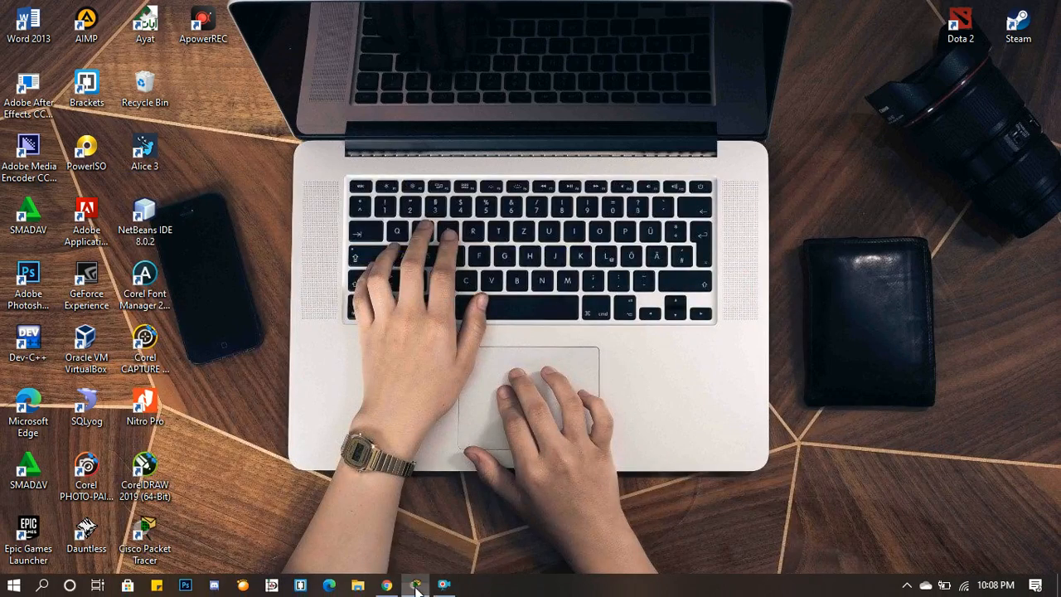
pyautogui.click(416, 585)
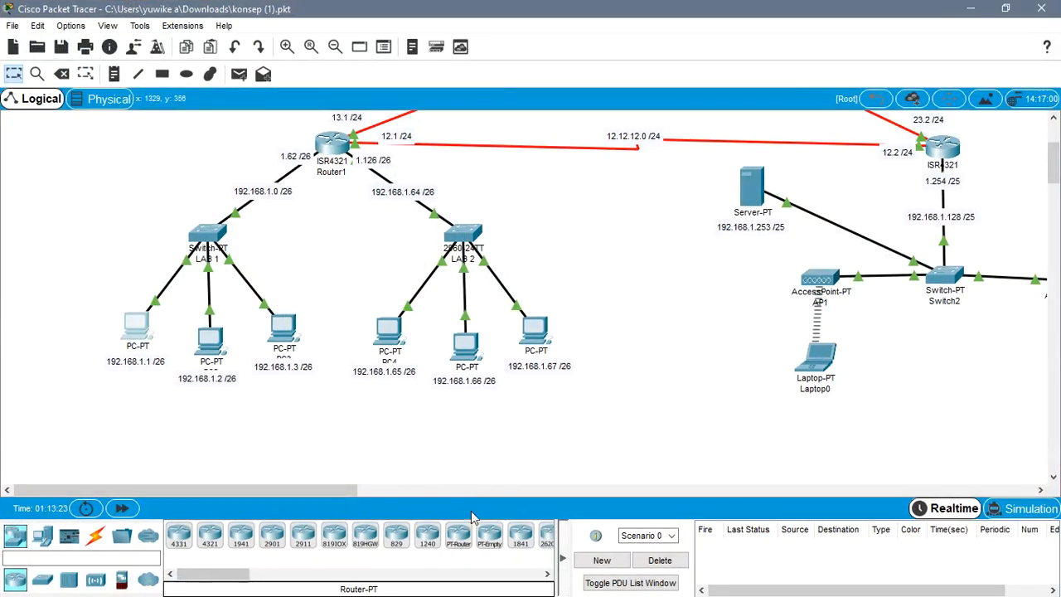
pyautogui.click(137, 330)
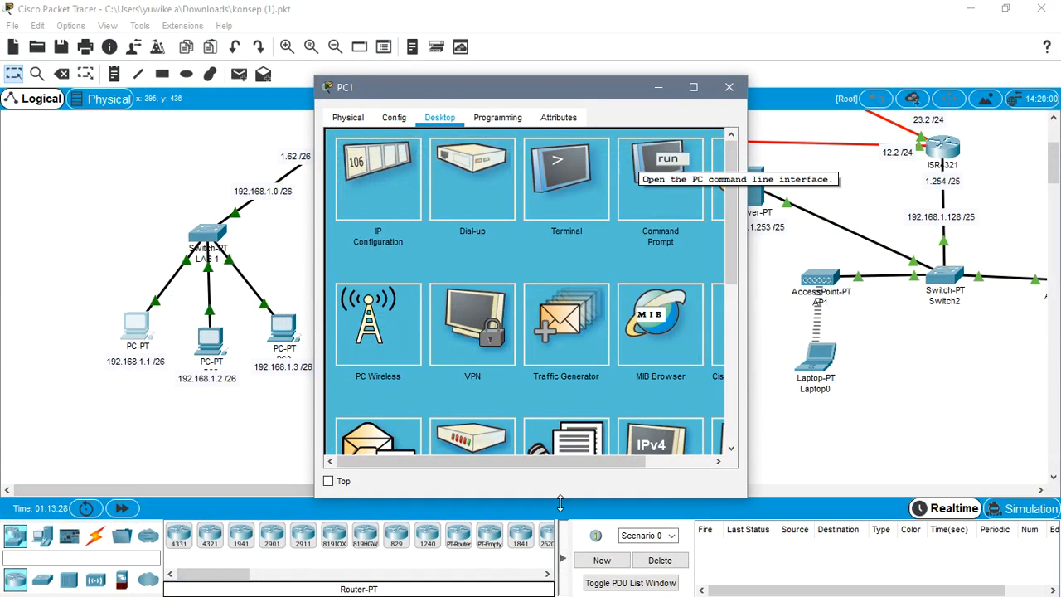
pyautogui.moveTo(488, 470); pyautogui.dragTo(560, 469)
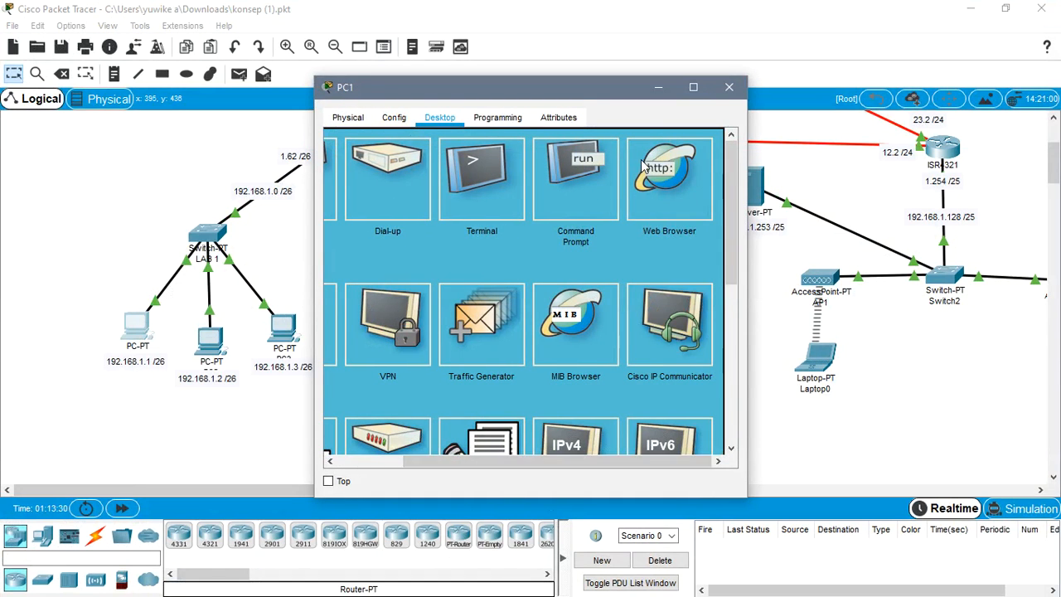
pyautogui.click(661, 236)
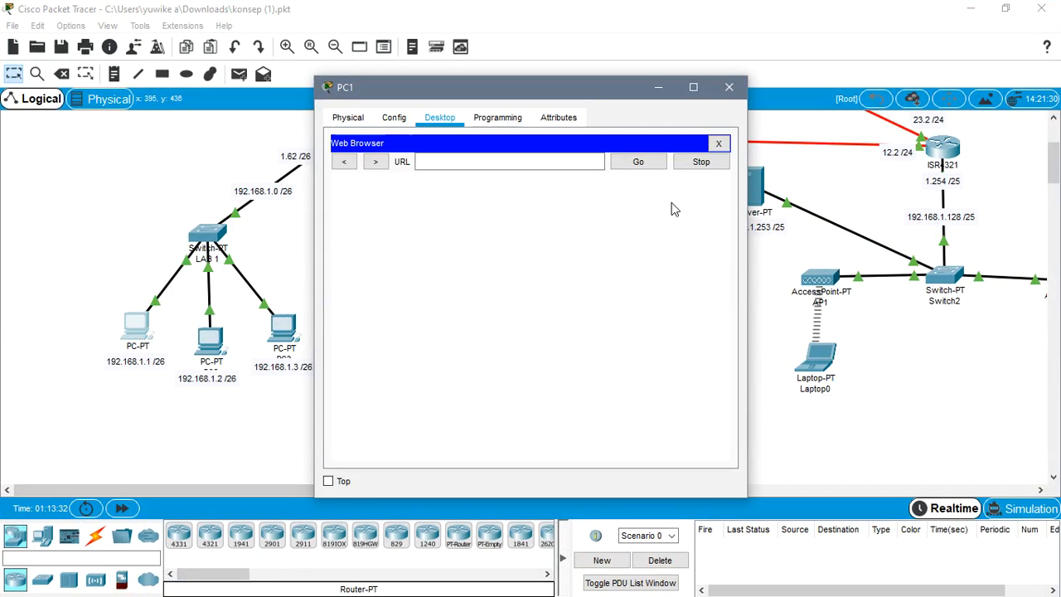
pyautogui.click(478, 164)
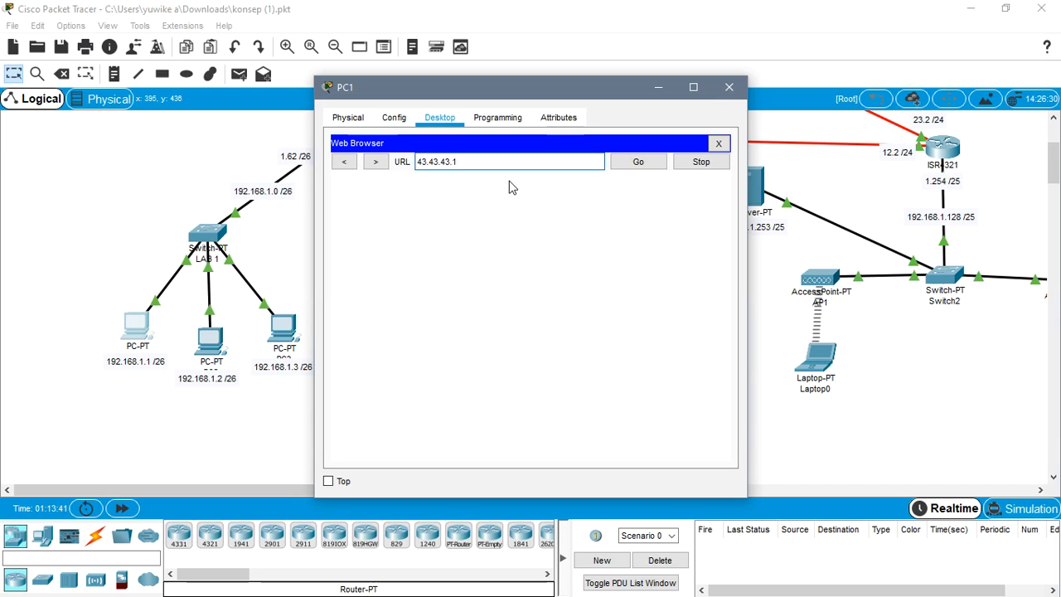
pyautogui.press('Return')
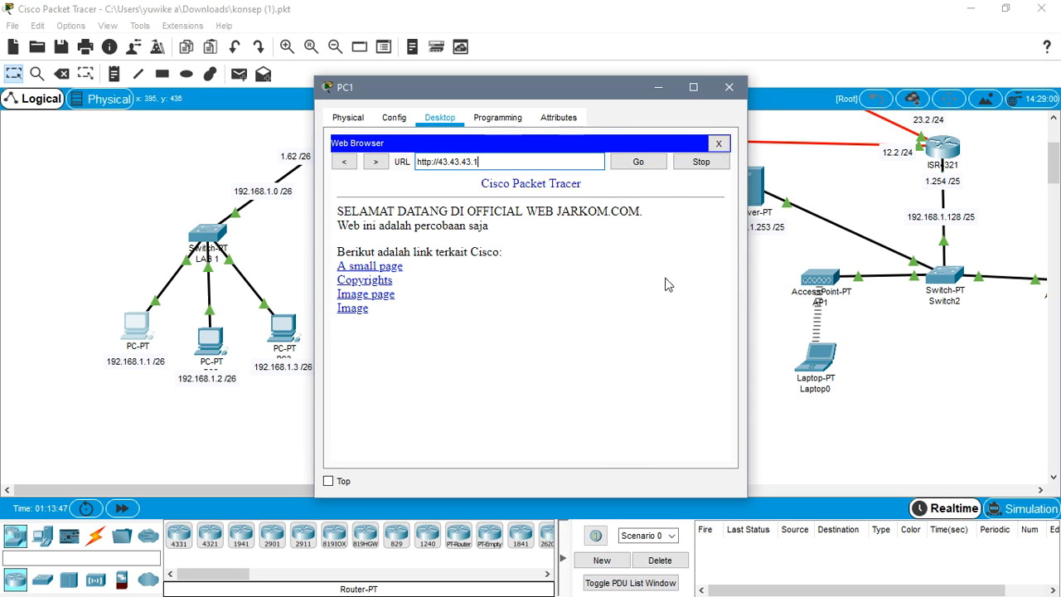
# - Minimize PC1's window, check the expected page in the browser article, and return to the Cisco Packet Tracer topology
pyautogui.click(665, 90)
pyautogui.click(974, 7)
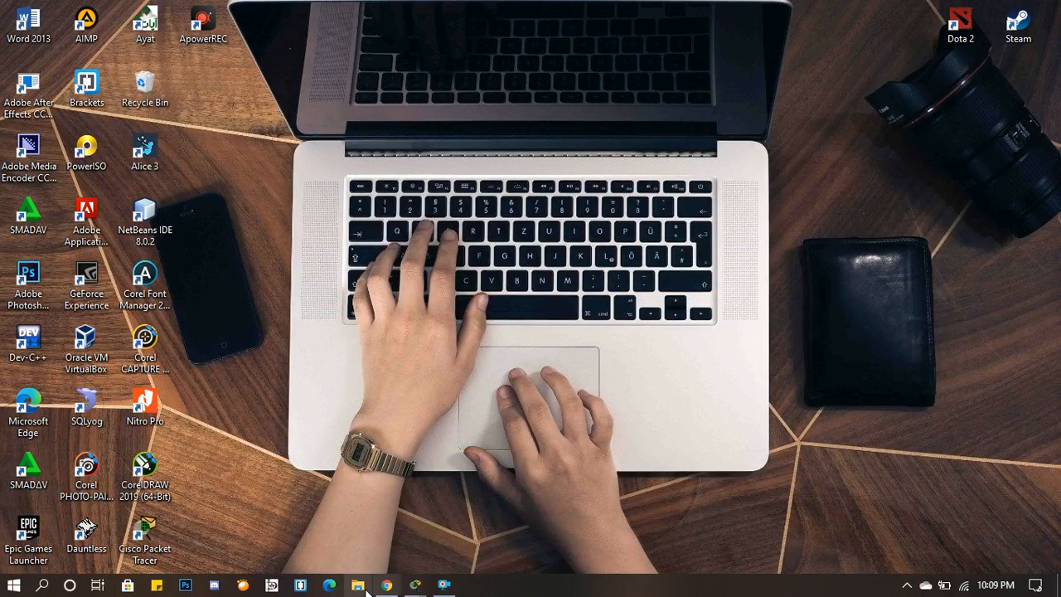
pyautogui.click(385, 584)
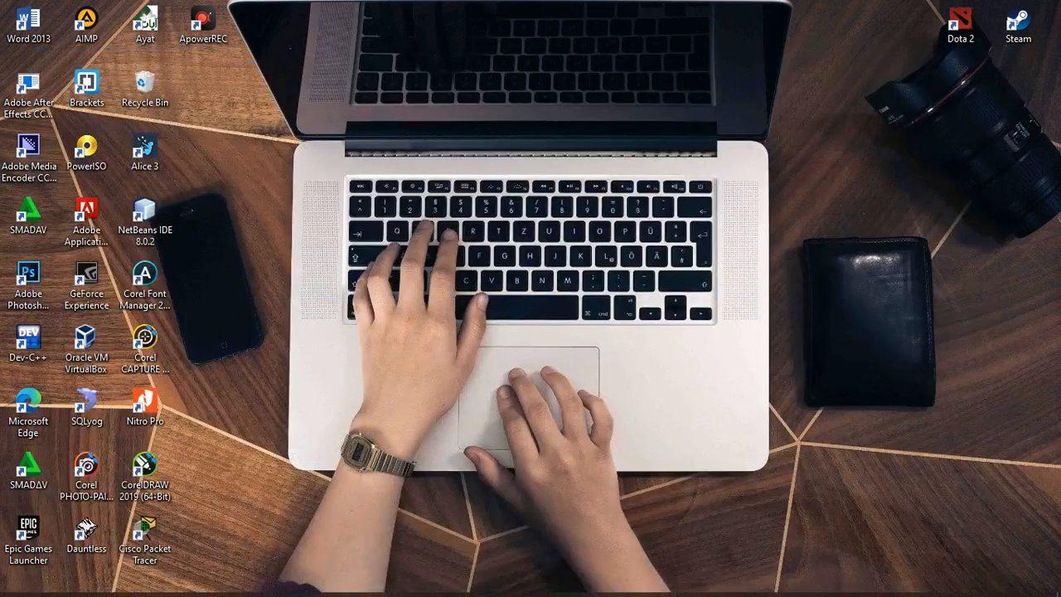
pyautogui.click(971, 12)
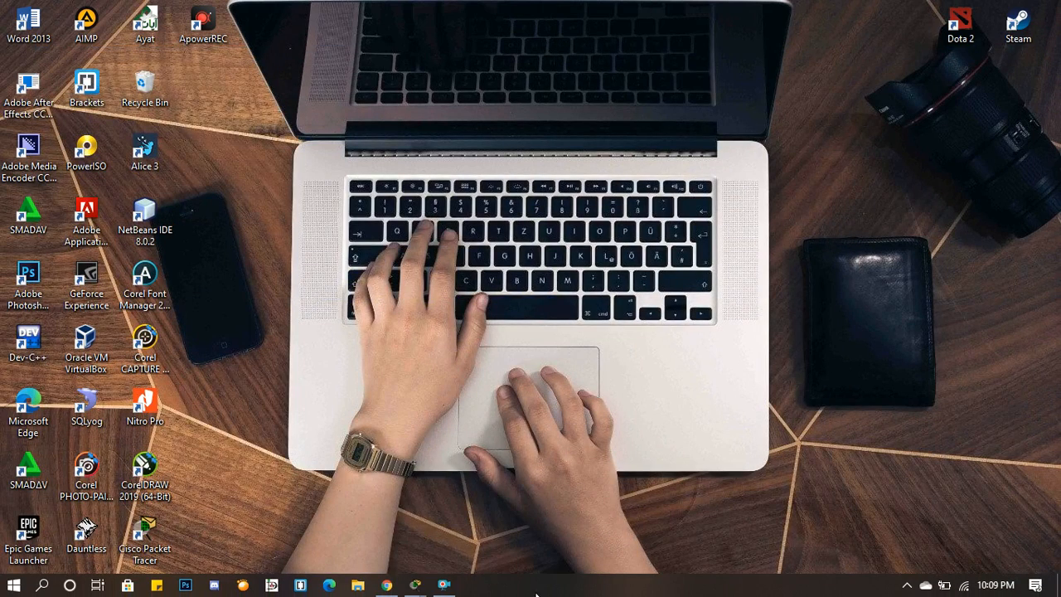
pyautogui.moveTo(415, 586)
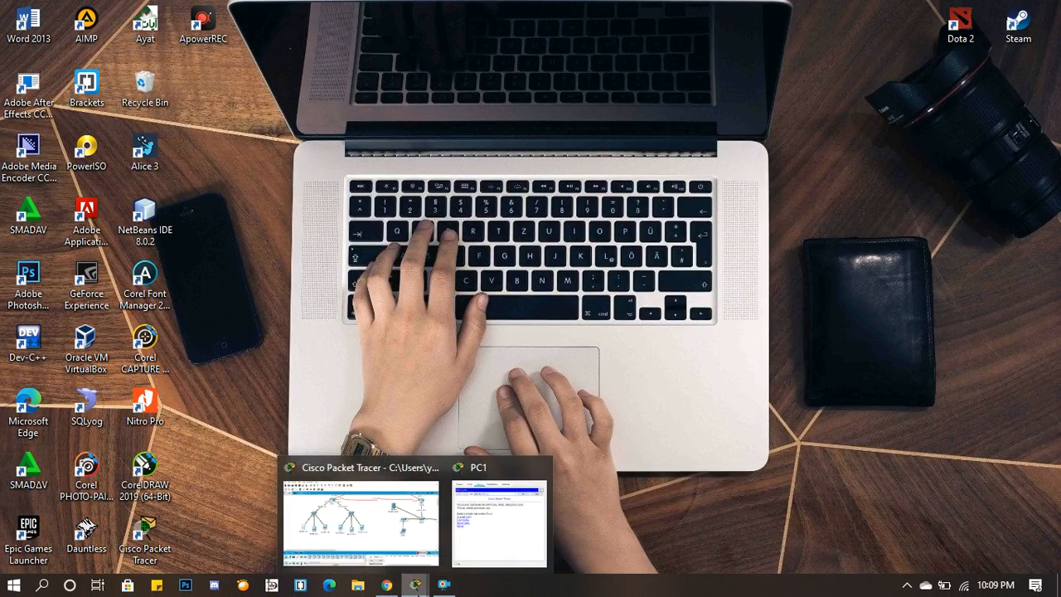
pyautogui.click(399, 555)
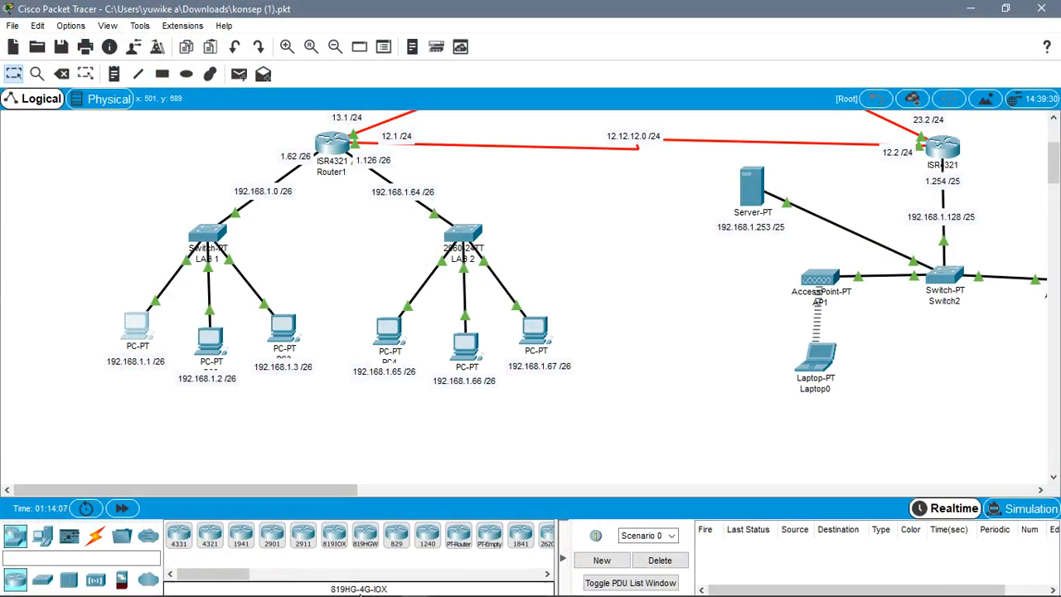
# - Switch to the DNS SERVER article in the browser and read its objectives and the theory on what DNS is
pyautogui.click(388, 585)
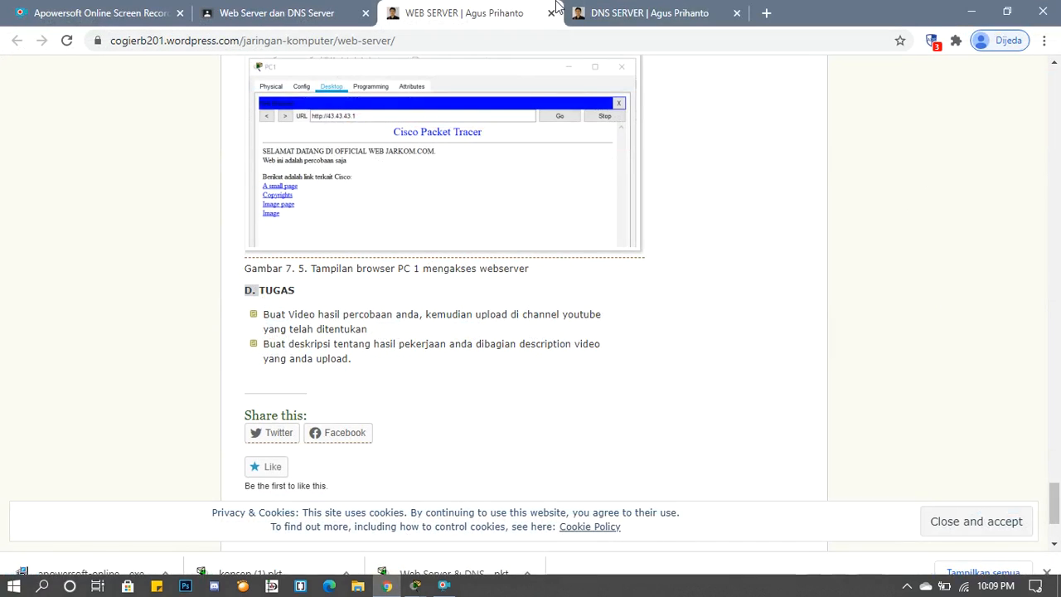
pyautogui.click(646, 8)
pyautogui.scroll(-5, 486, 249)
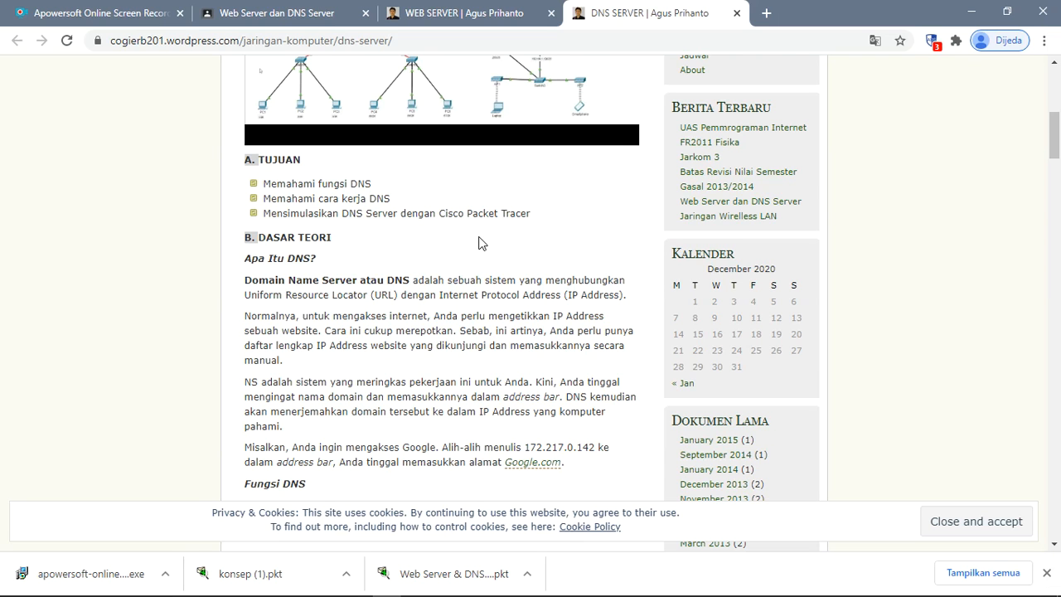
pyautogui.scroll(-3, 478, 242)
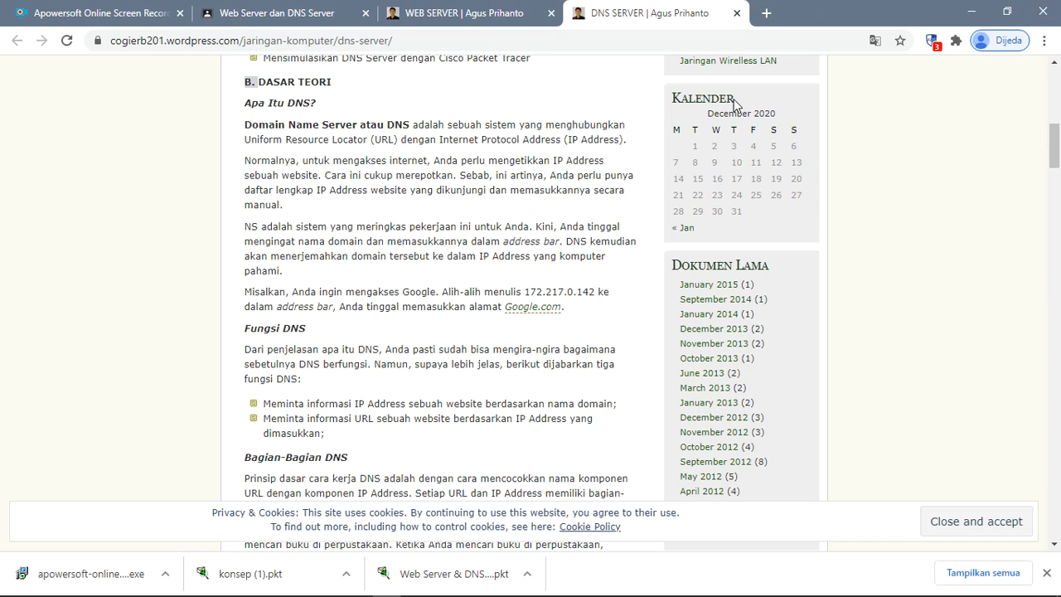
pyautogui.moveTo(315, 162); pyautogui.dragTo(632, 156)
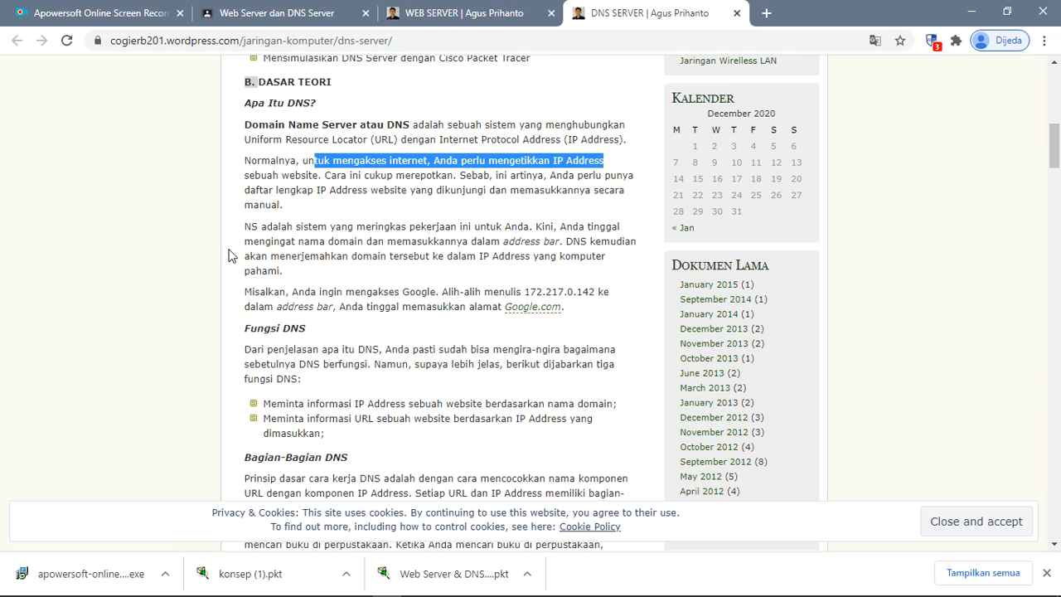
pyautogui.click(424, 192)
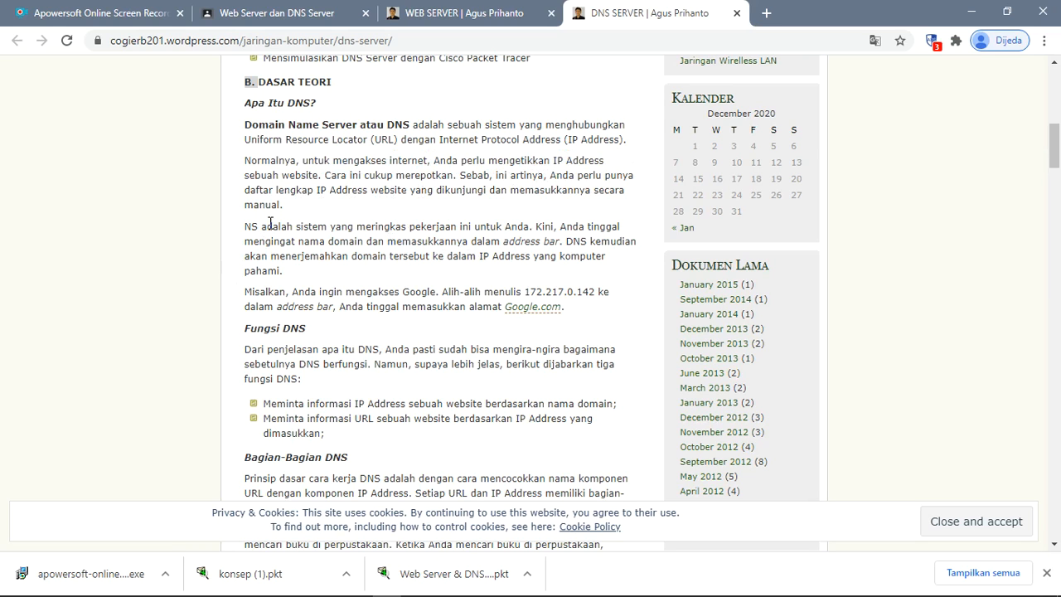
pyautogui.moveTo(358, 190); pyautogui.dragTo(424, 191)
# - Read the DNS article's sections on the functions and parts of DNS and examine the domain hierarchy diagram
pyautogui.scroll(-3, 424, 191)
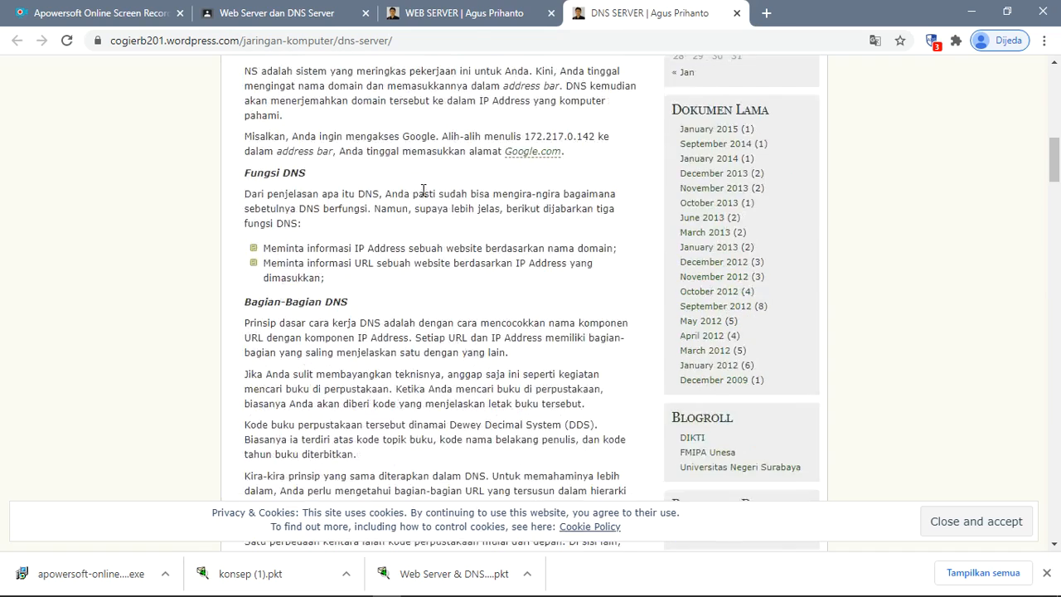
pyautogui.scroll(1, 423, 189)
pyautogui.scroll(-5, 431, 302)
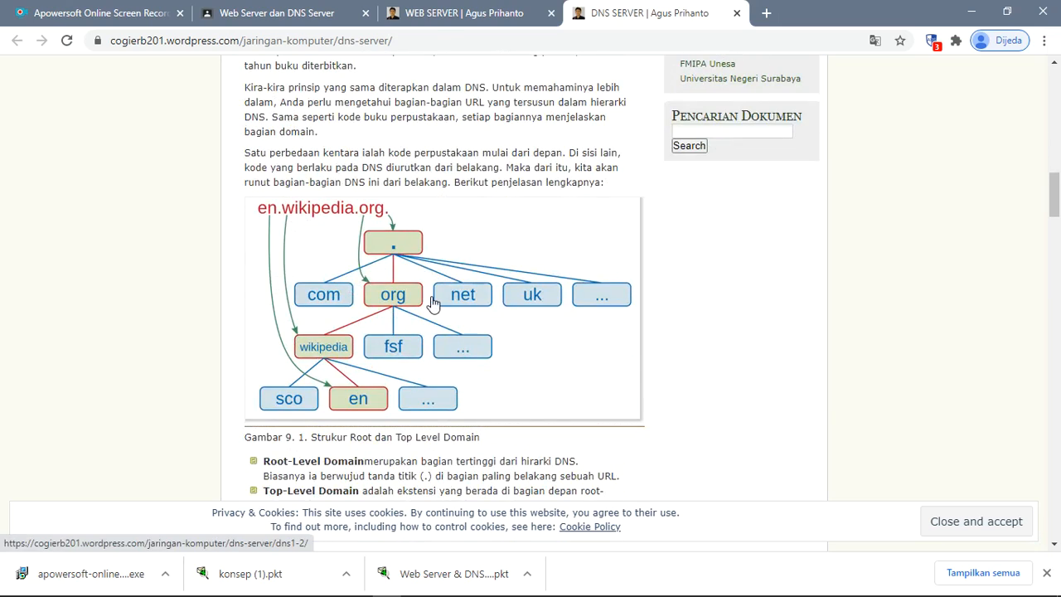
pyautogui.scroll(1, 432, 303)
pyautogui.scroll(-2, 432, 303)
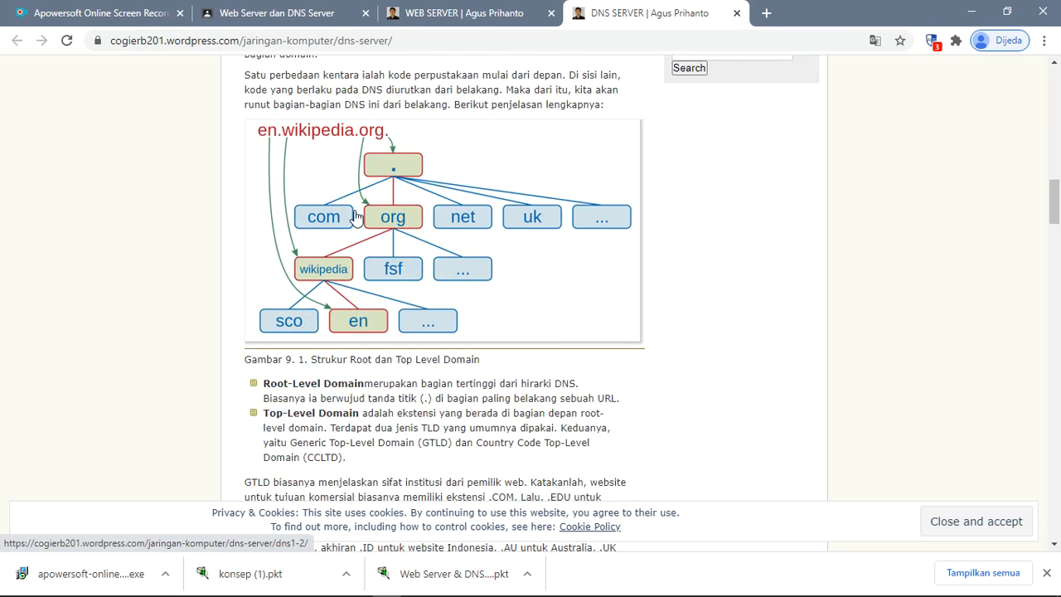
# - Read how DNS works in the article and continue to the experiment scenario with its network diagram
pyautogui.scroll(-8, 380, 246)
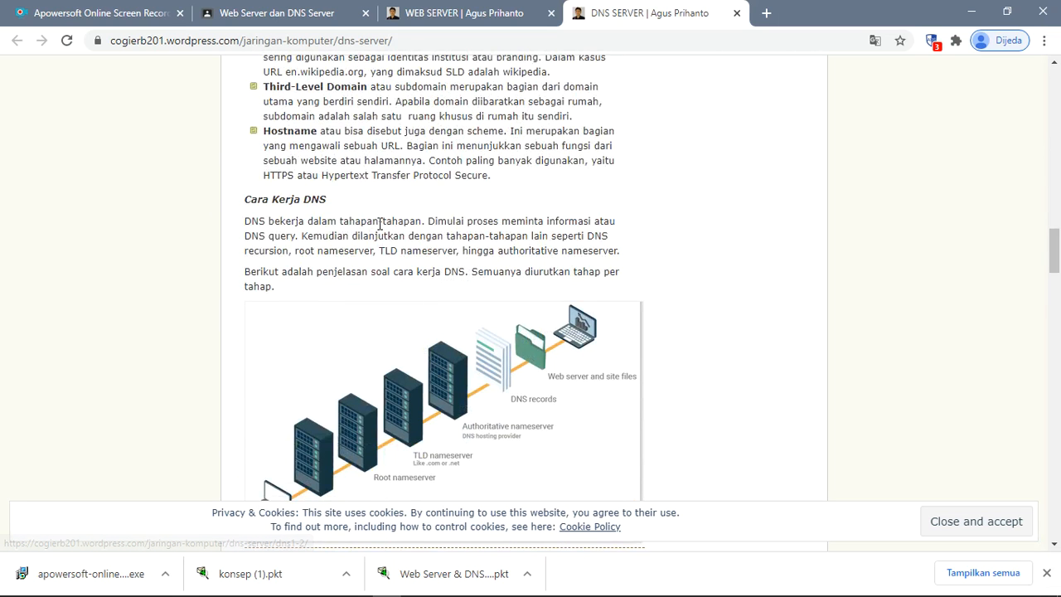
pyautogui.scroll(-2, 379, 224)
pyautogui.scroll(-6, 381, 228)
pyautogui.scroll(-12, 381, 232)
pyautogui.scroll(-2, 381, 232)
pyautogui.scroll(2, 381, 234)
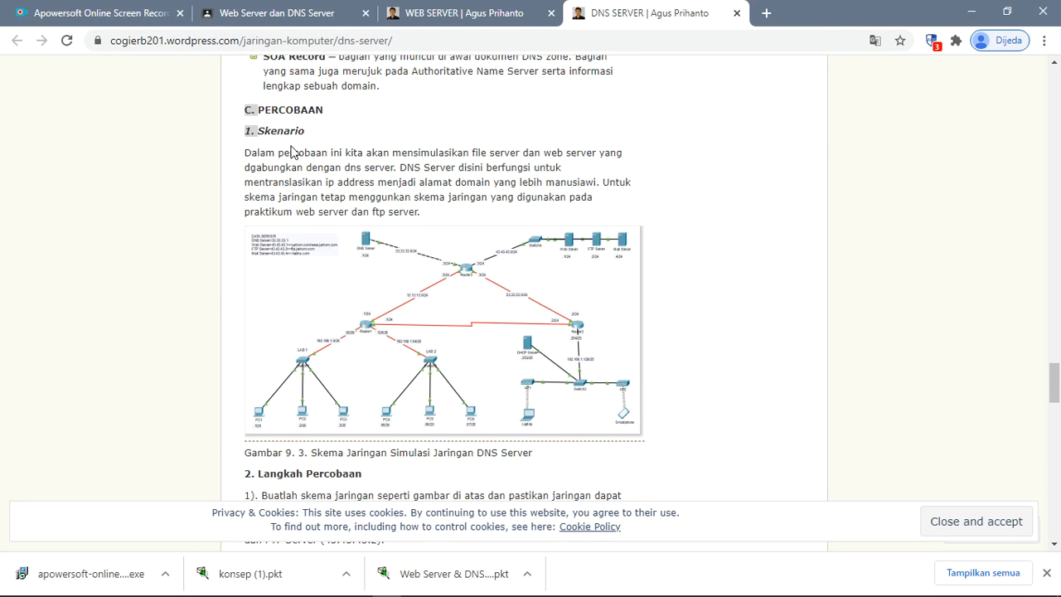
# - Read the DNS experiment's scenario and first steps in the article, and return to the Cisco Packet Tracer topology
pyautogui.moveTo(349, 153); pyautogui.dragTo(500, 153)
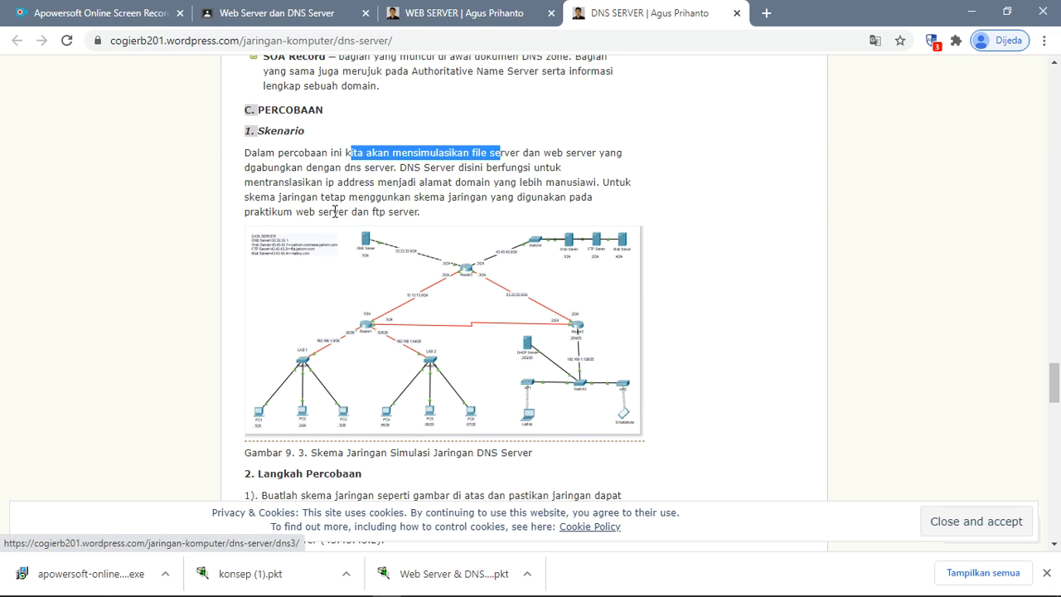
pyautogui.scroll(-2, 386, 302)
pyautogui.scroll(-1, 387, 300)
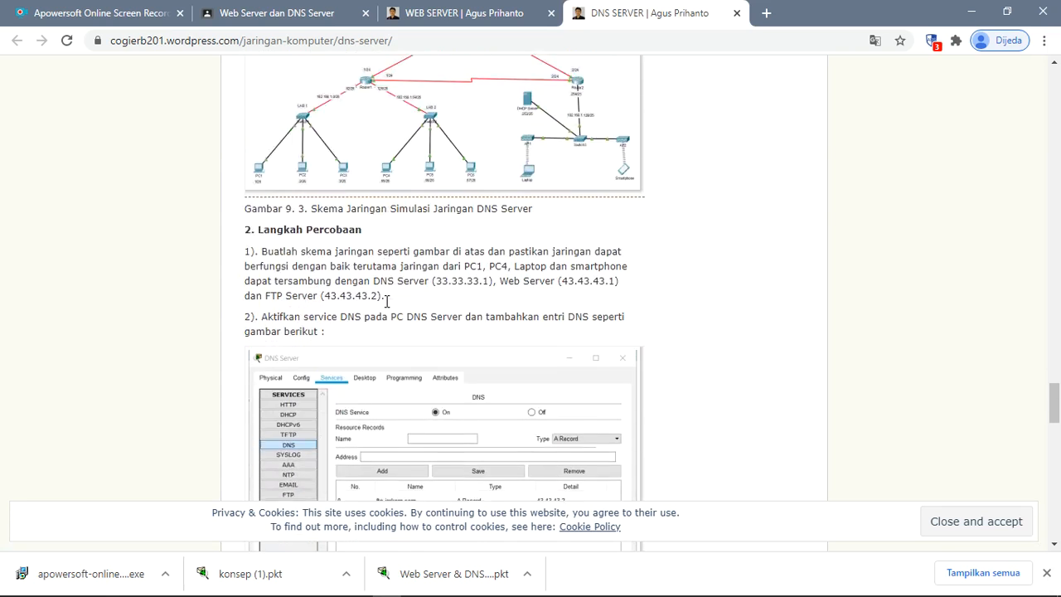
pyautogui.scroll(-1, 386, 302)
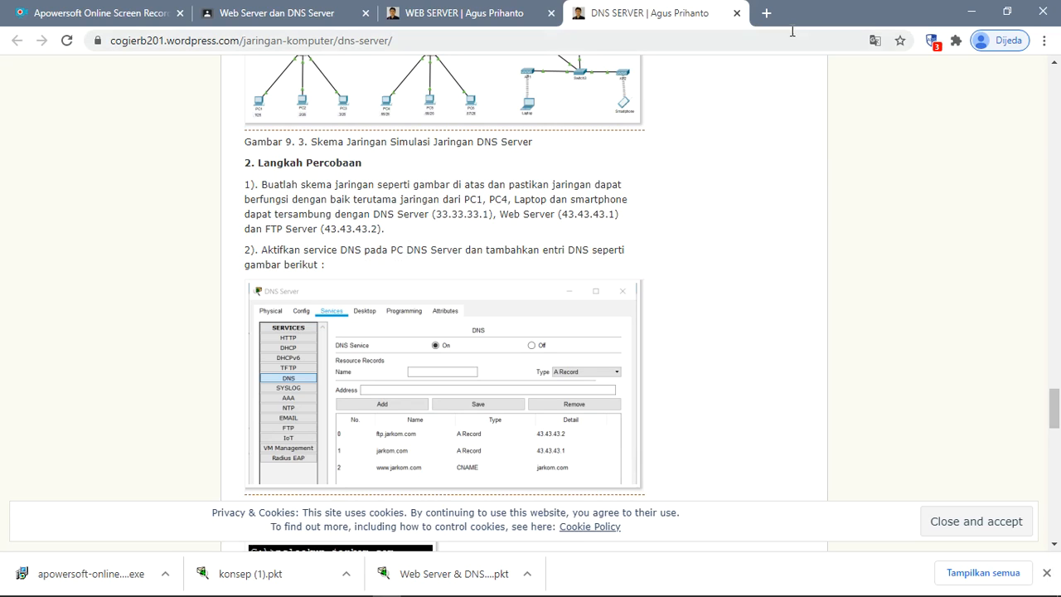
pyautogui.click(971, 11)
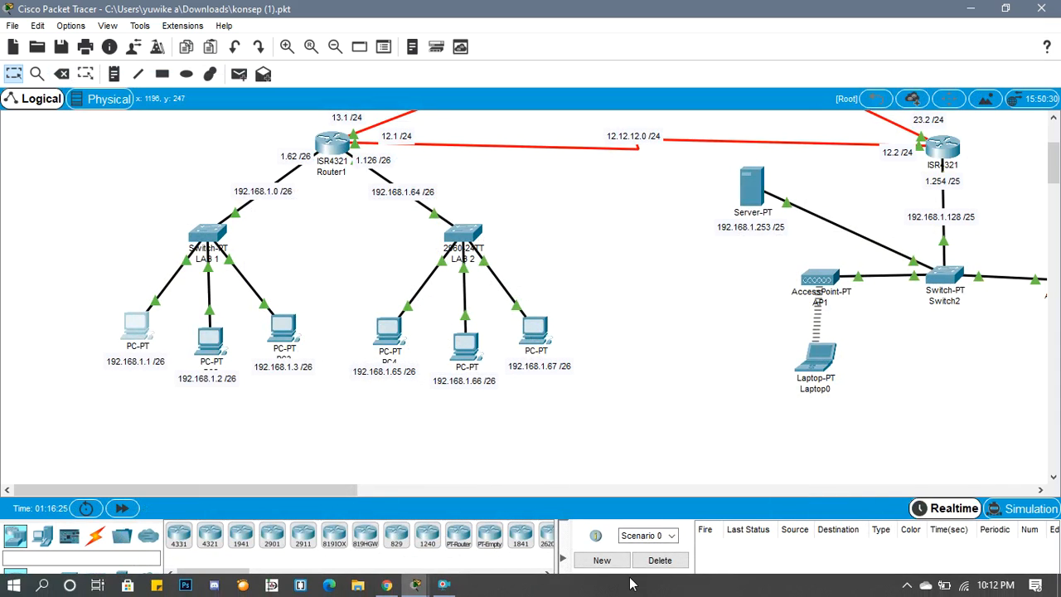
# - Close PC1's web browser, open its Command Prompt, and run the quit command
pyautogui.click(139, 328)
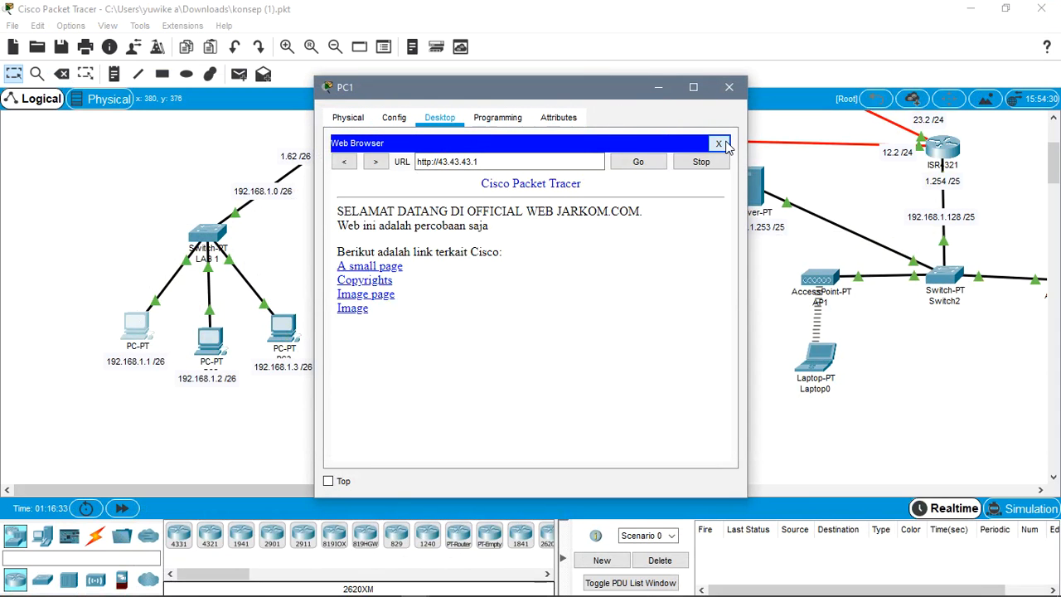
pyautogui.click(721, 145)
pyautogui.click(648, 194)
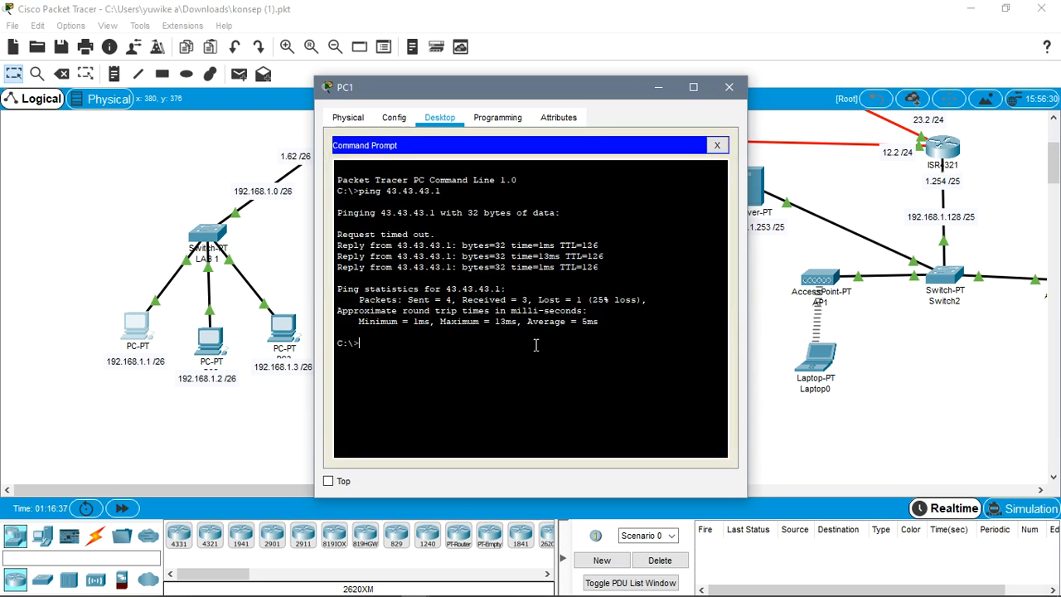
pyautogui.press('Return')
pyautogui.press('Return')
pyautogui.press('Return')
pyautogui.write('quiy')
pyautogui.write('t')
pyautogui.press('Return')
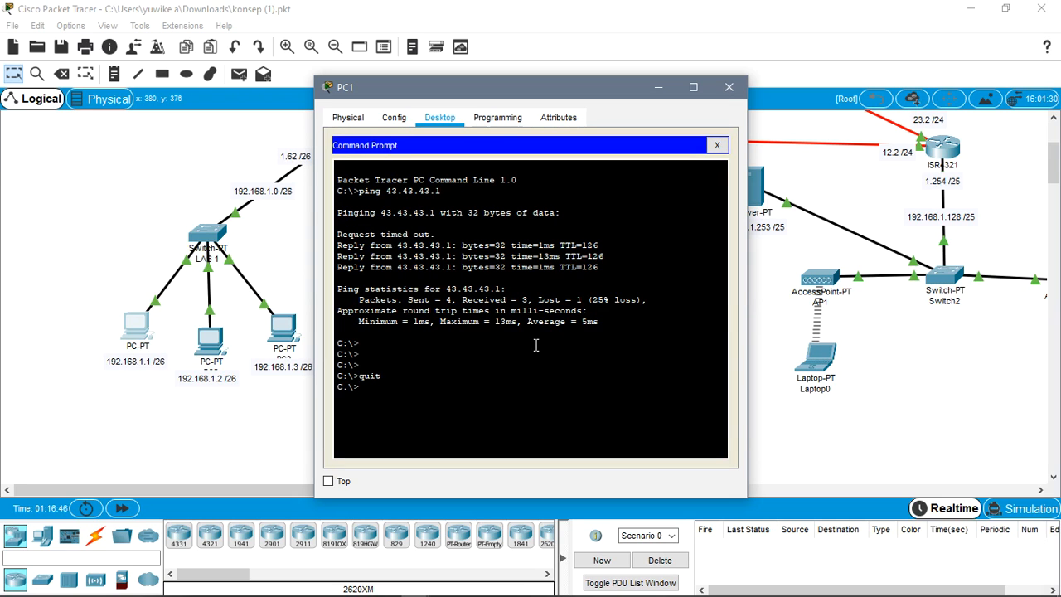
# - Ping the DNS server at 33.33.33.1 from PC1 and close PC1's window
pyautogui.write('ping 33.33.33.1')
pyautogui.press('Return')
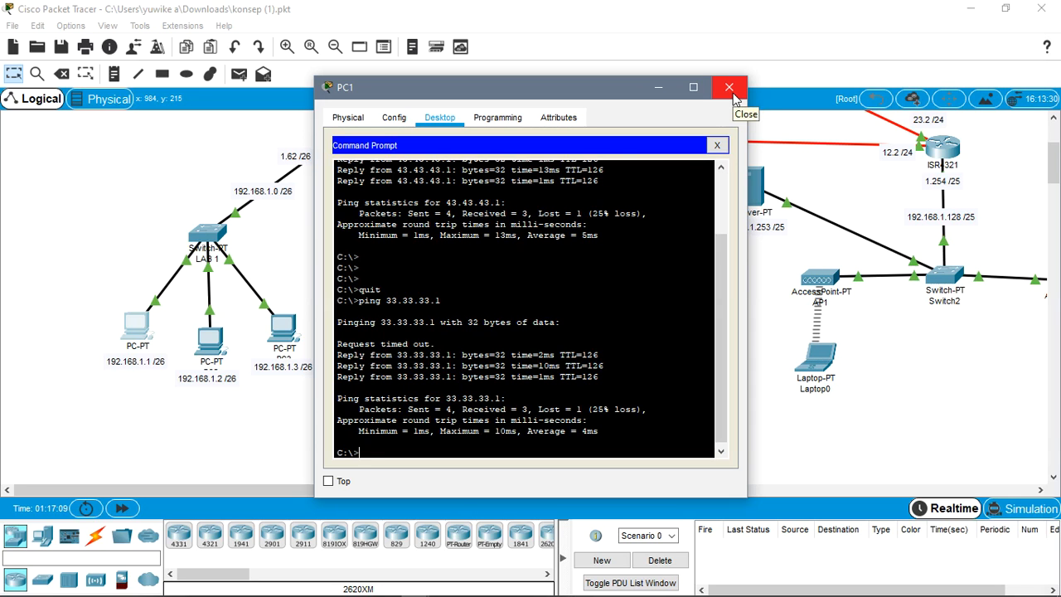
pyautogui.click(732, 94)
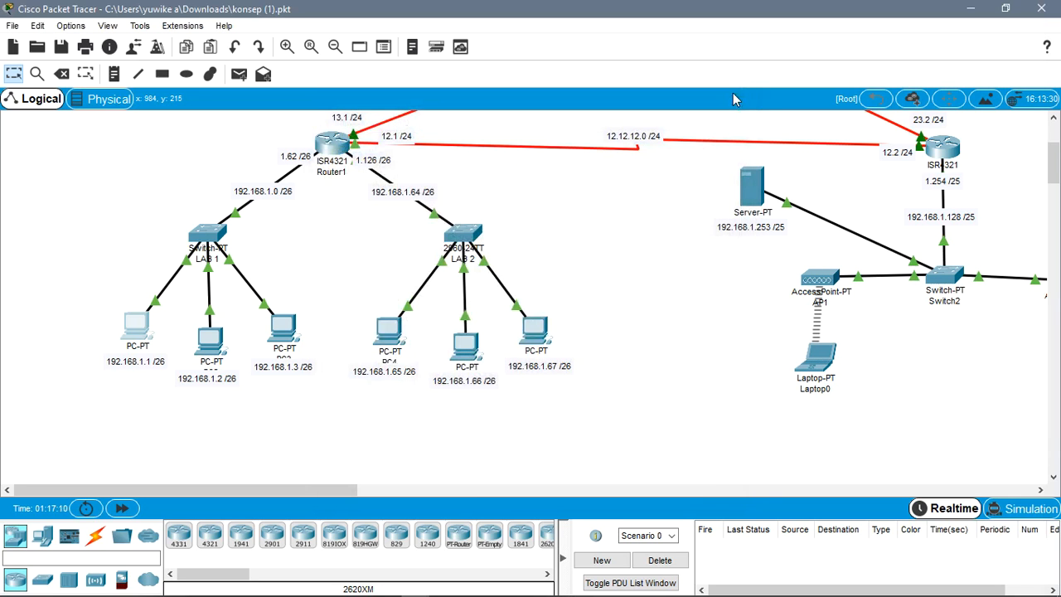
# - Run quit and ping 33.33.33.1 from PC4's Command Prompt, and close PC4's window
pyautogui.click(397, 352)
pyautogui.click(663, 189)
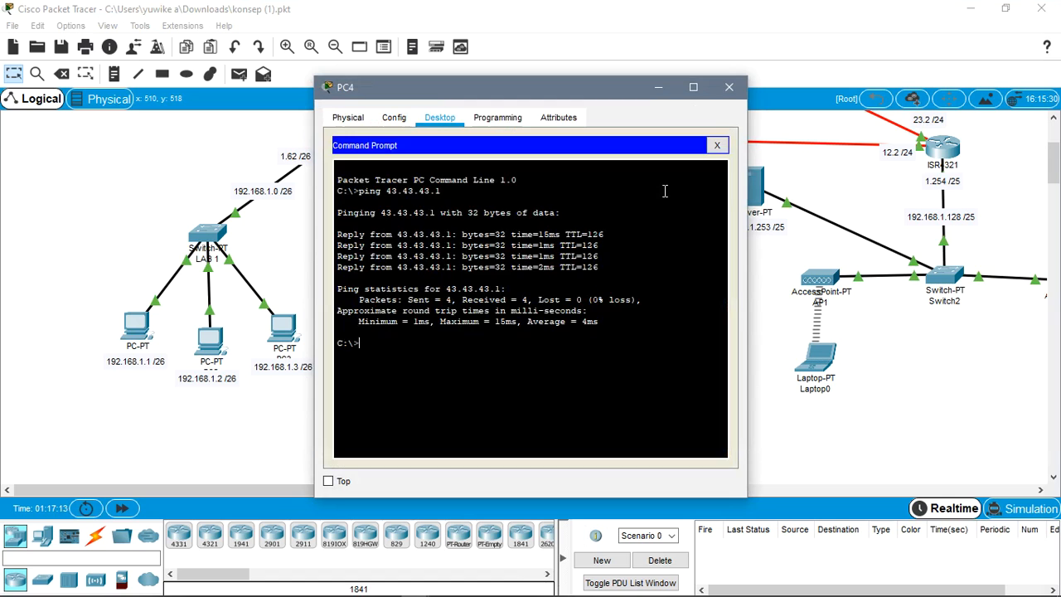
pyautogui.press('Return')
pyautogui.press('Return')
pyautogui.write('quit')
pyautogui.press('Return')
pyautogui.write('ping')
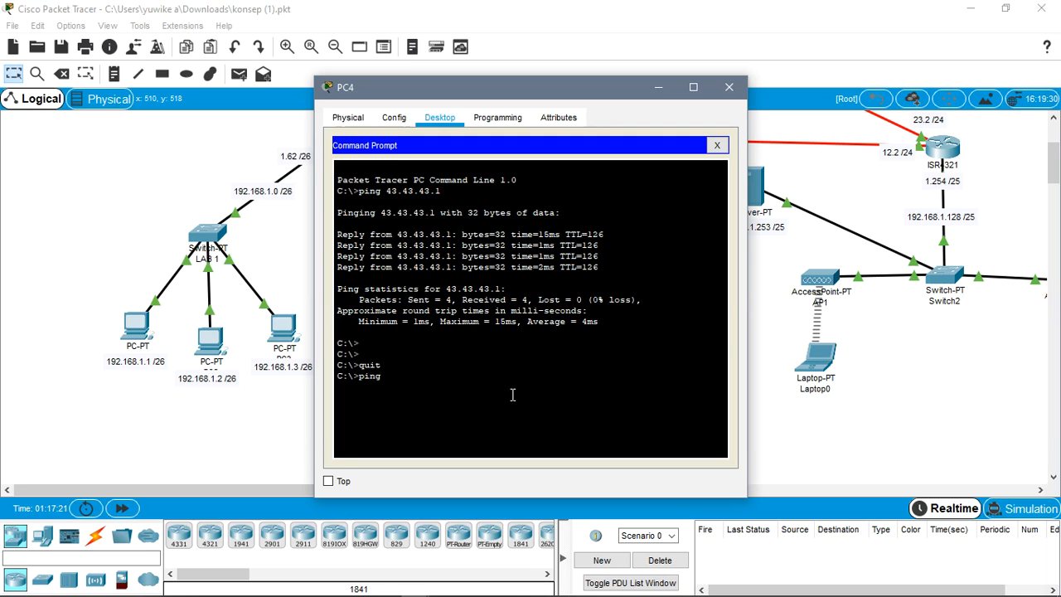
pyautogui.write(' 33.33.33.1')
pyautogui.press('Return')
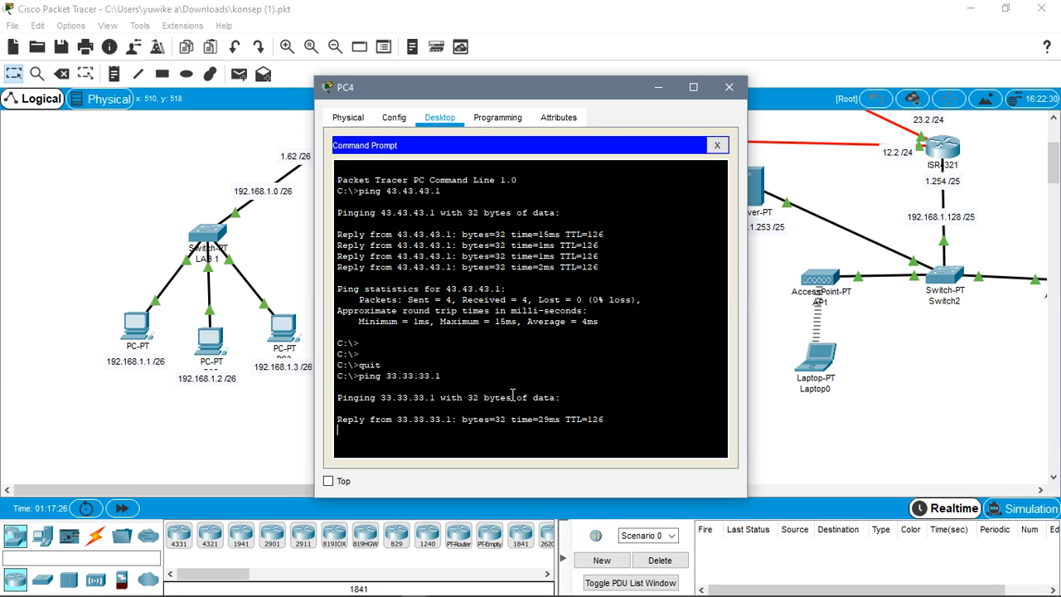
pyautogui.click(731, 86)
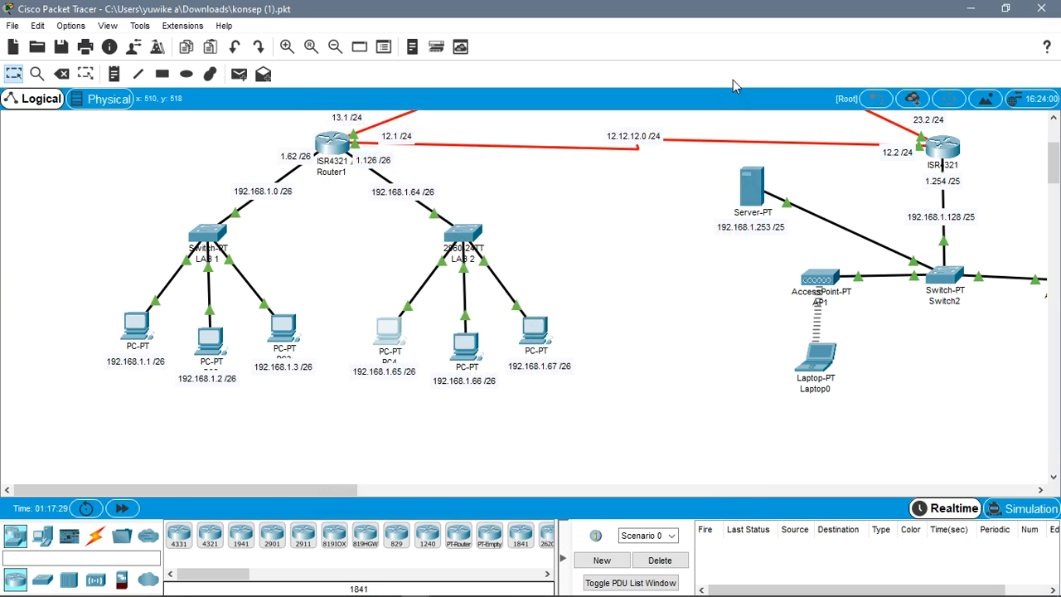
# - Run quit and ping 33.33.33.1 from Laptop0's Command Prompt, and close the laptop's window
pyautogui.click(819, 355)
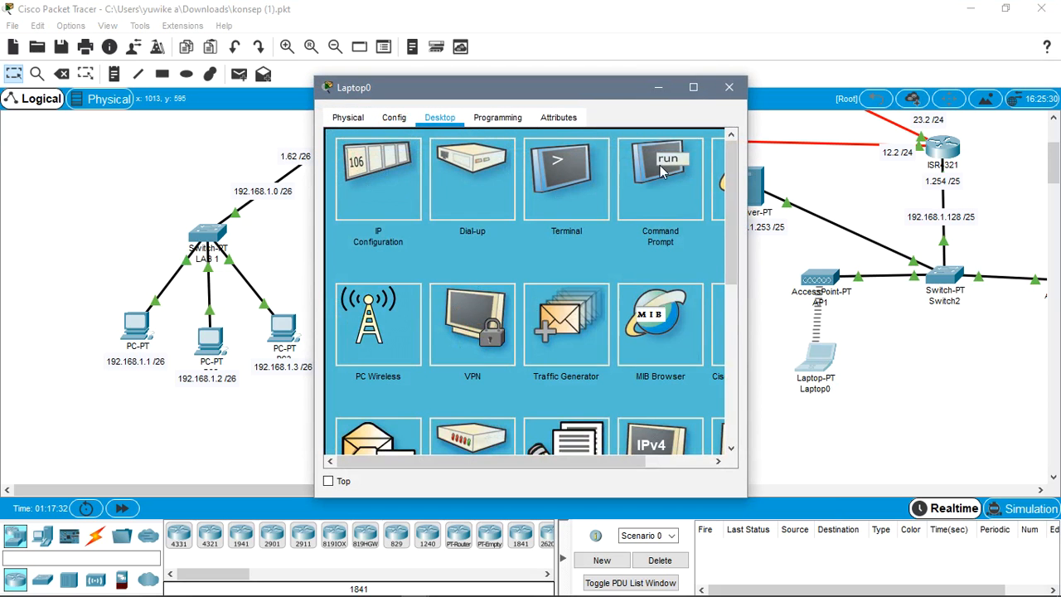
pyautogui.click(660, 170)
pyautogui.press('Return')
pyautogui.write('quit')
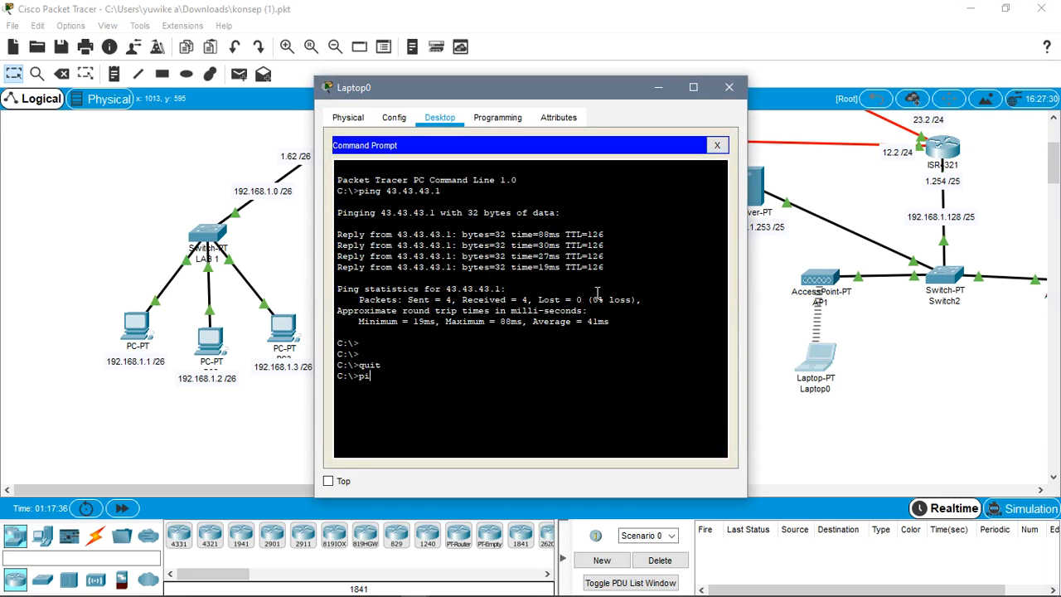
pyautogui.write('33.33.33.1')
pyautogui.press('Return')
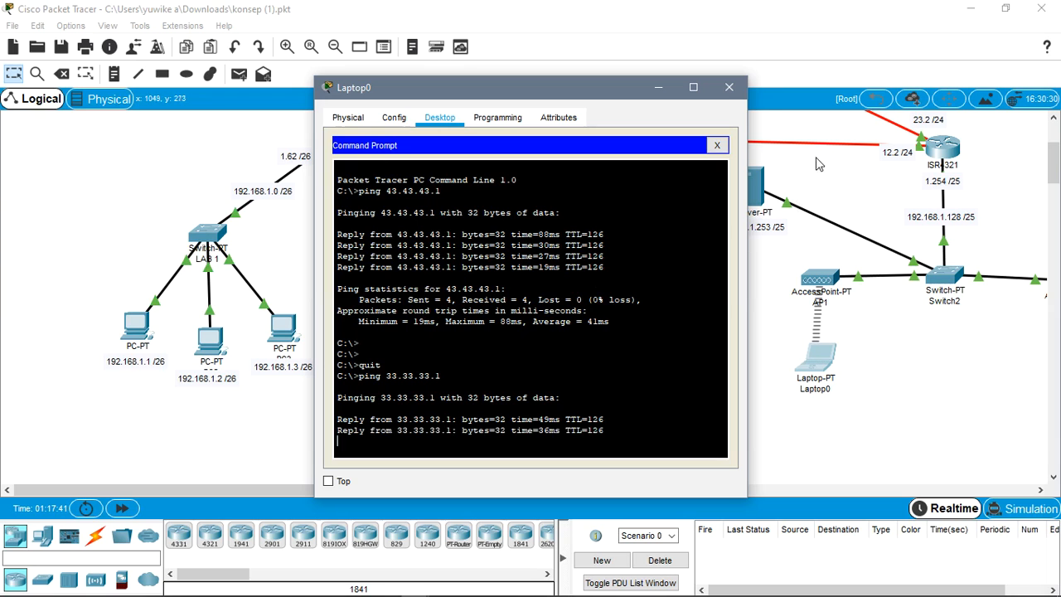
pyautogui.click(728, 89)
# - Open Smartphone0's Command Prompt and run the quit command
pyautogui.moveTo(335, 492); pyautogui.dragTo(481, 493)
pyautogui.click(614, 356)
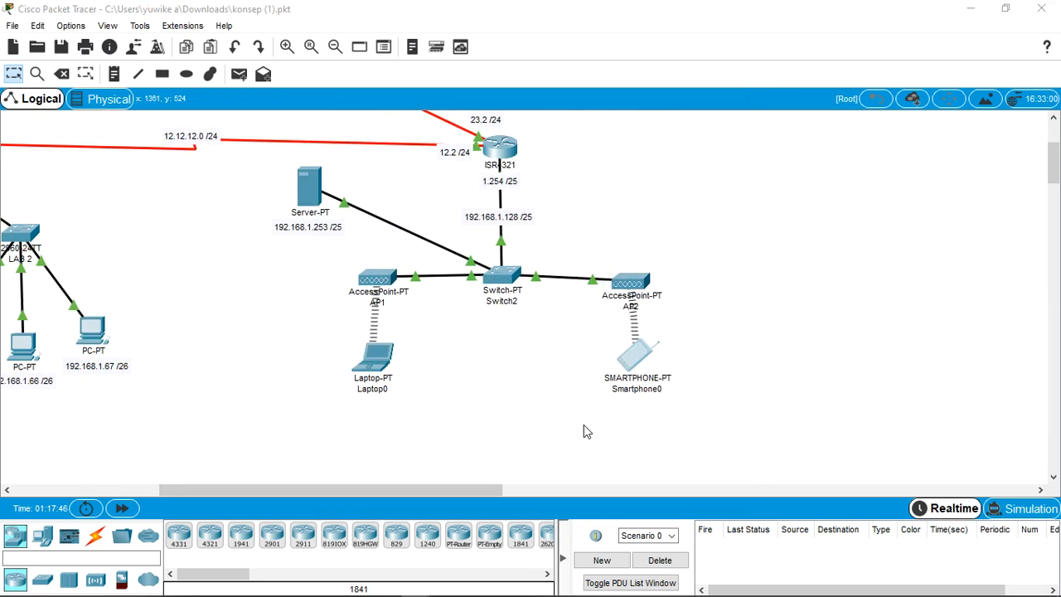
pyautogui.click(560, 174)
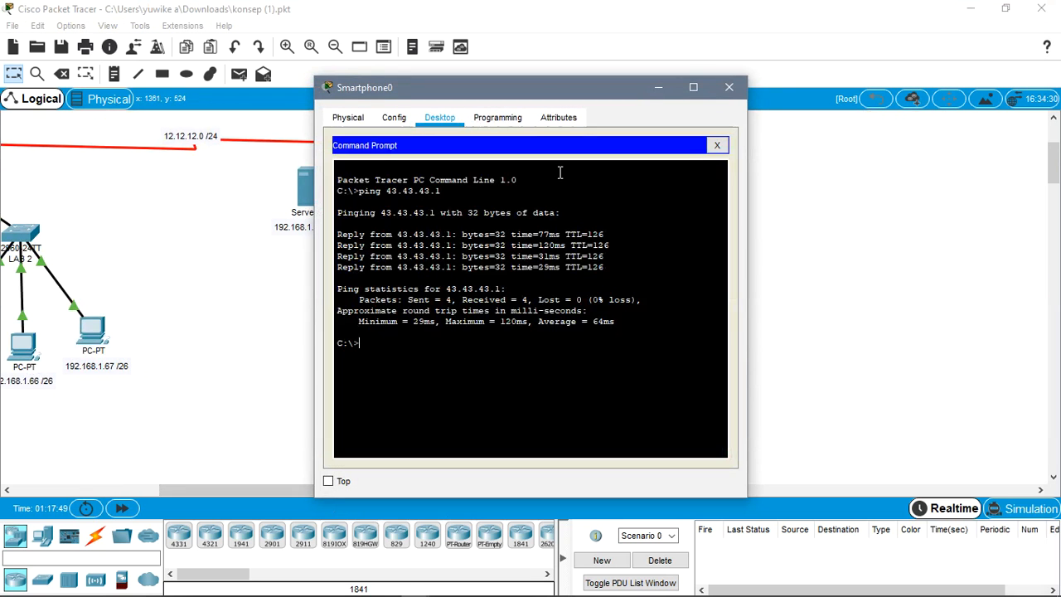
pyautogui.press('Return')
pyautogui.press('Return')
pyautogui.press('Return')
pyautogui.write('qui')
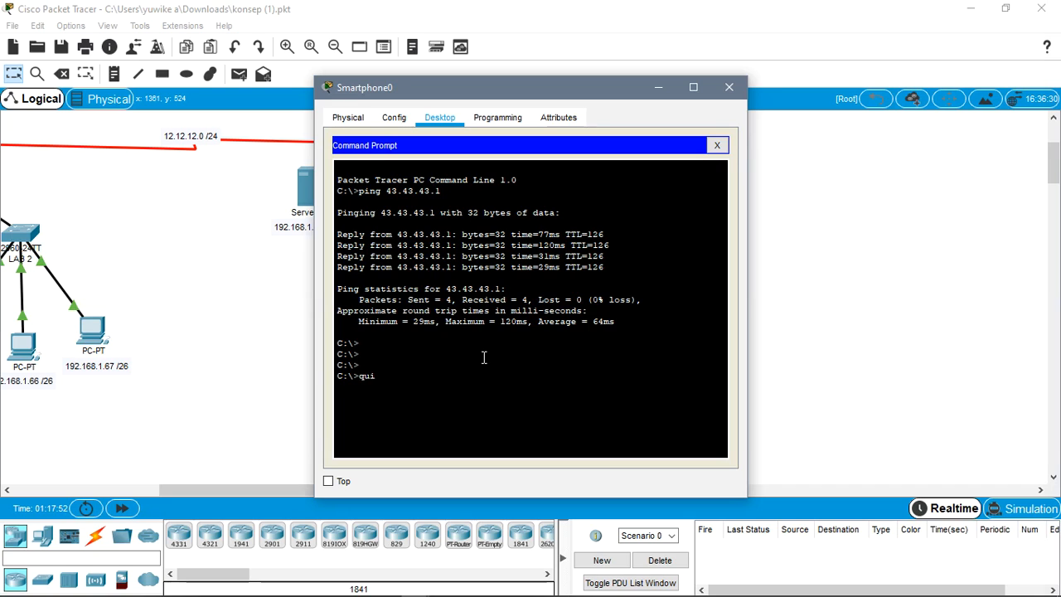
pyautogui.write('t')
pyautogui.press('Return')
# - Ping the DNS server at 33.33.33.1 from Smartphone0 and close its window
pyautogui.write('33')
pyautogui.write('ping 33.')
pyautogui.write('33.33.1')
pyautogui.press('Return')
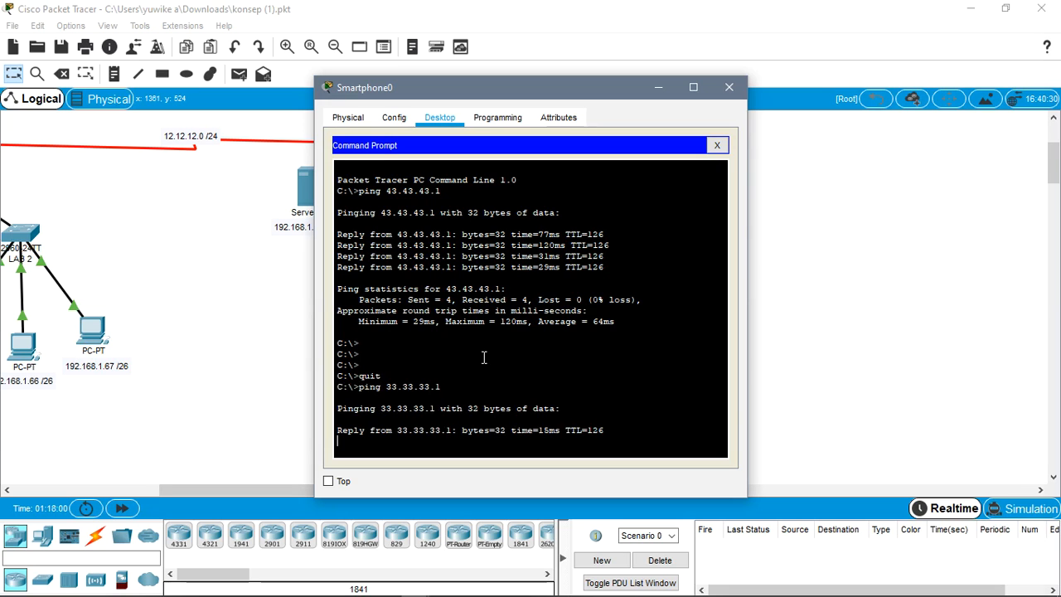
pyautogui.click(729, 87)
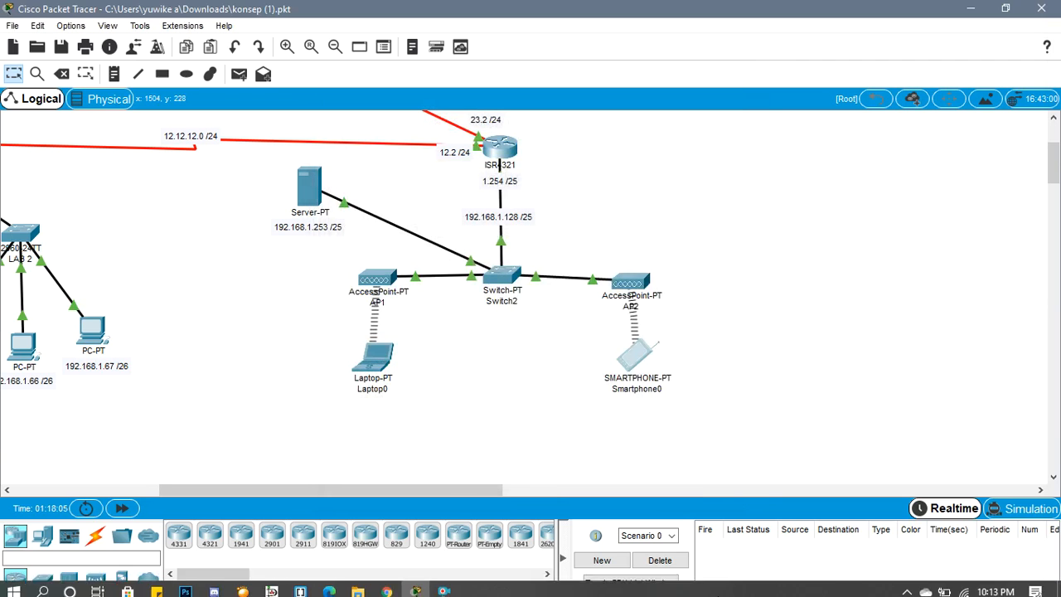
# - Read the article's instructions for the DNS service, its record entries and the nslookup test, and return to Cisco Packet Tracer
pyautogui.click(386, 585)
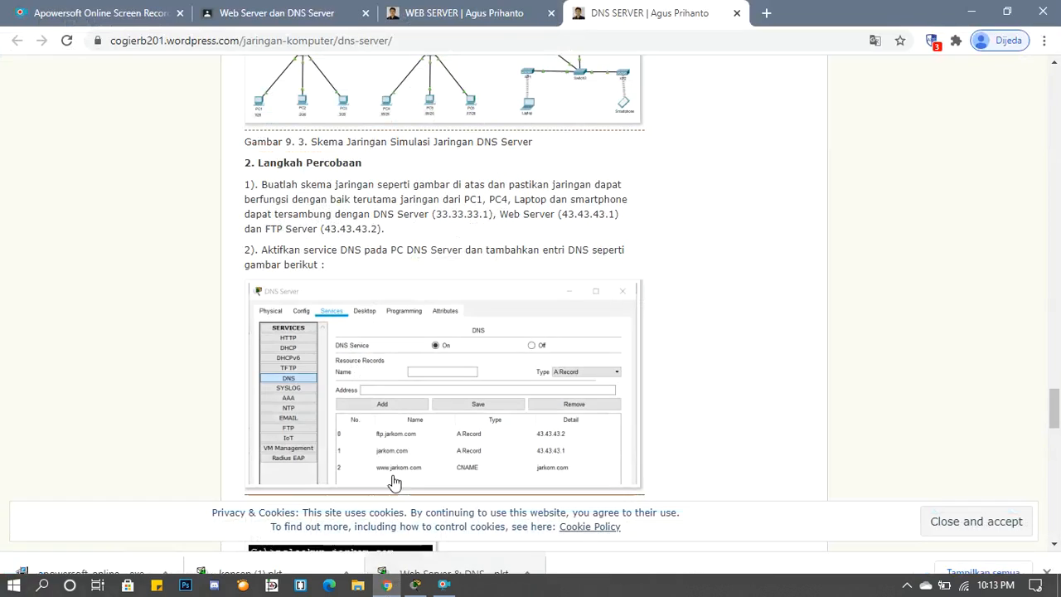
pyautogui.scroll(-1, 370, 412)
pyautogui.scroll(1, 364, 409)
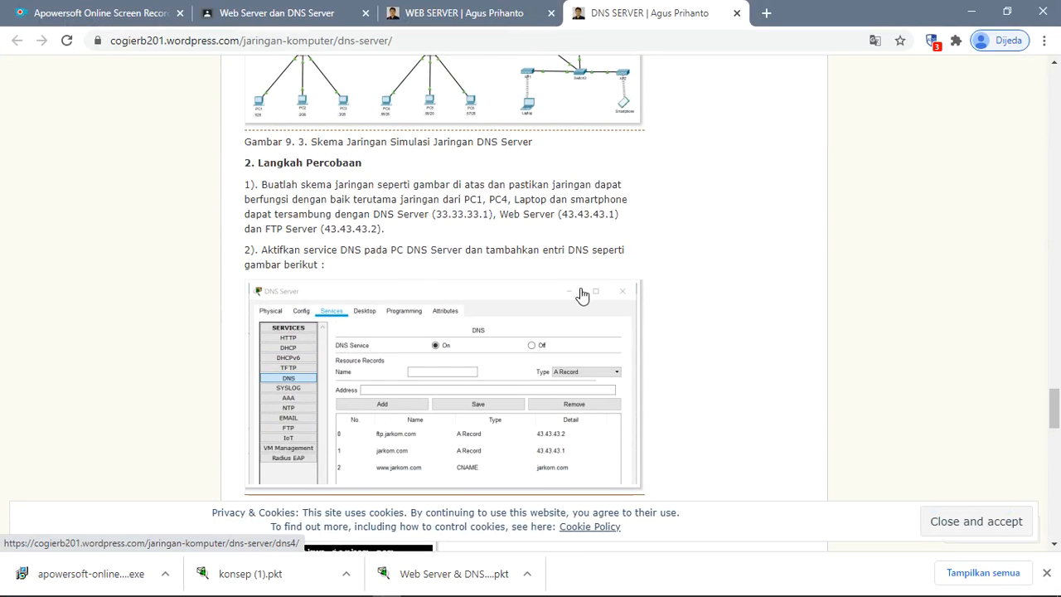
pyautogui.scroll(-1, 582, 296)
pyautogui.scroll(-1, 583, 295)
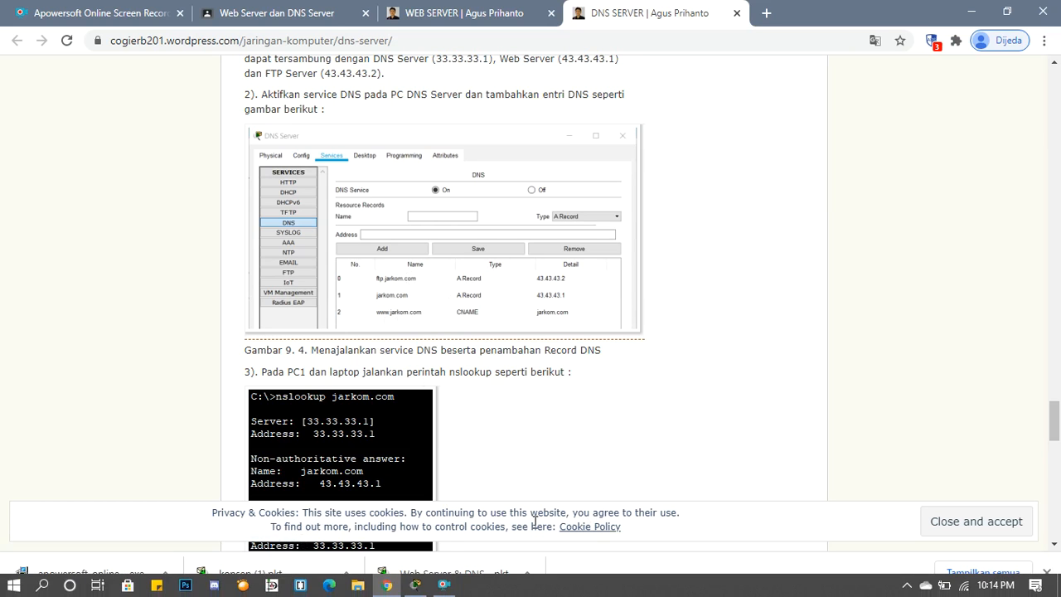
pyautogui.click(416, 593)
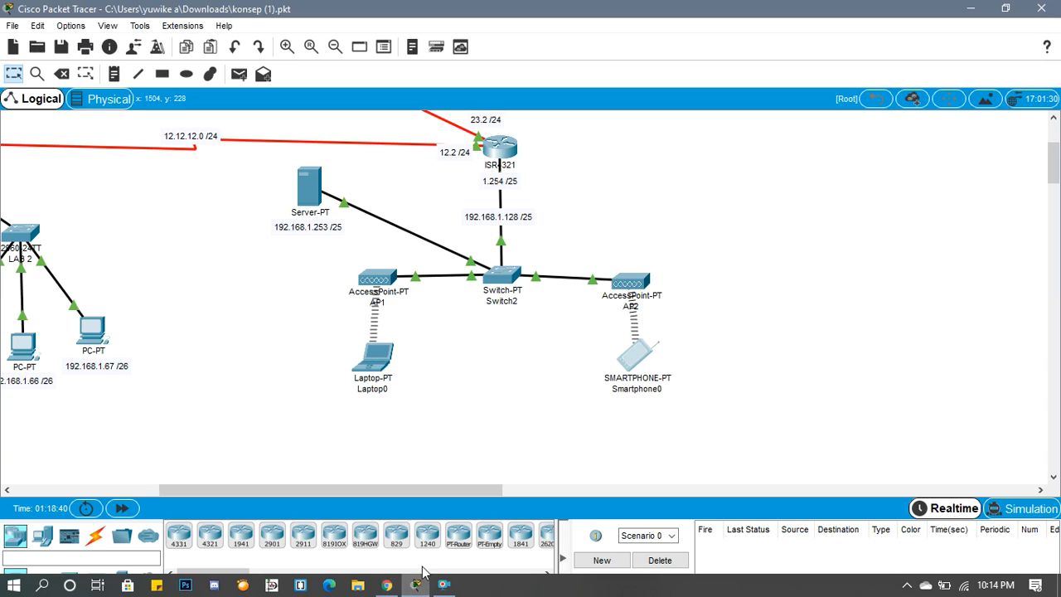
# - Open the DNS service settings of the DNS server at 33.33.33.1
pyautogui.scroll(5, 307, 412)
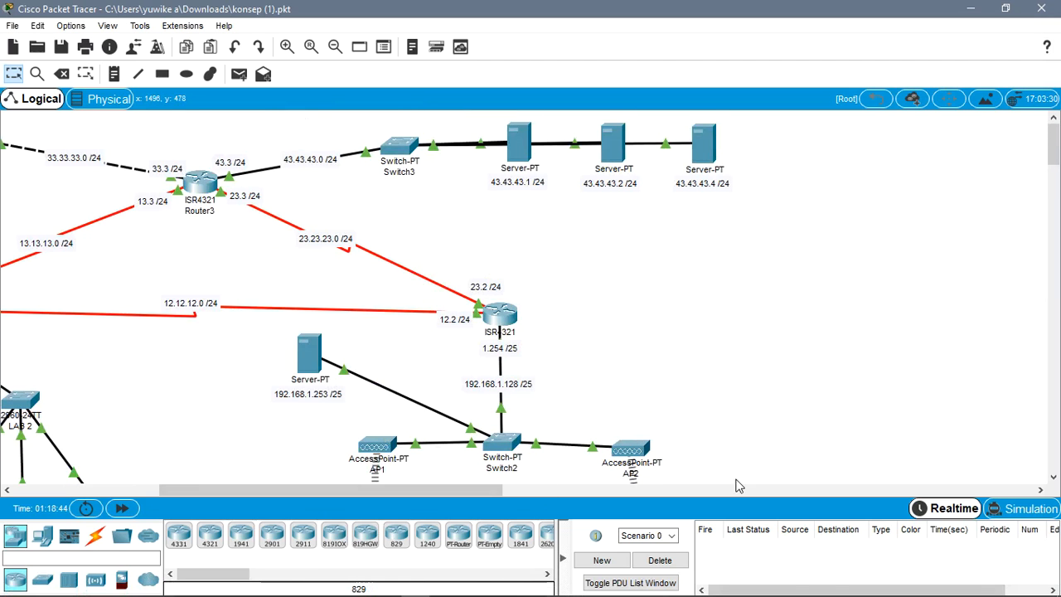
pyautogui.moveTo(490, 487); pyautogui.dragTo(386, 497)
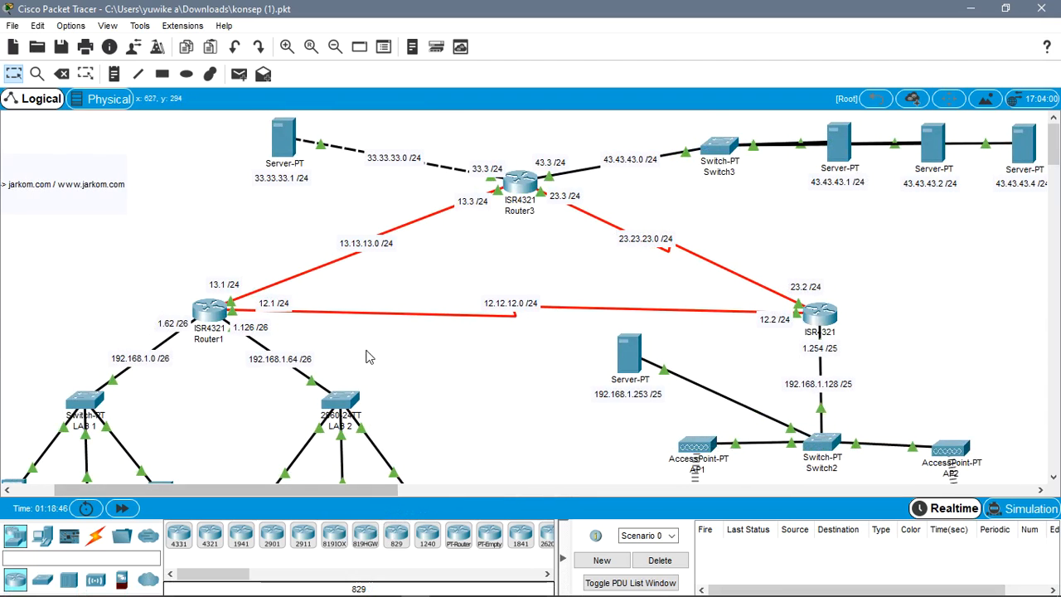
pyautogui.click(290, 162)
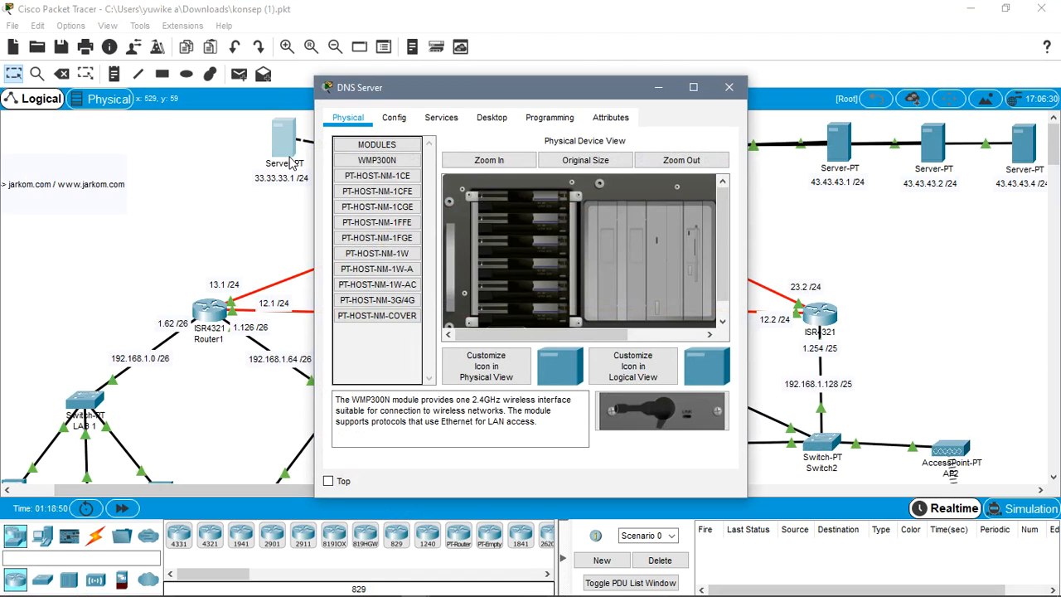
pyautogui.click(450, 119)
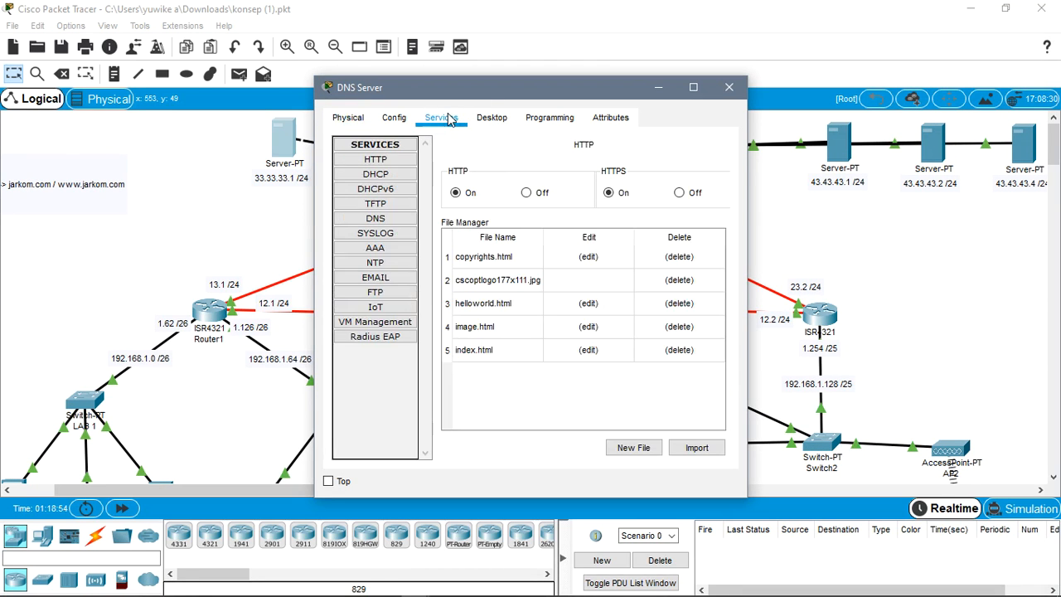
pyautogui.click(397, 220)
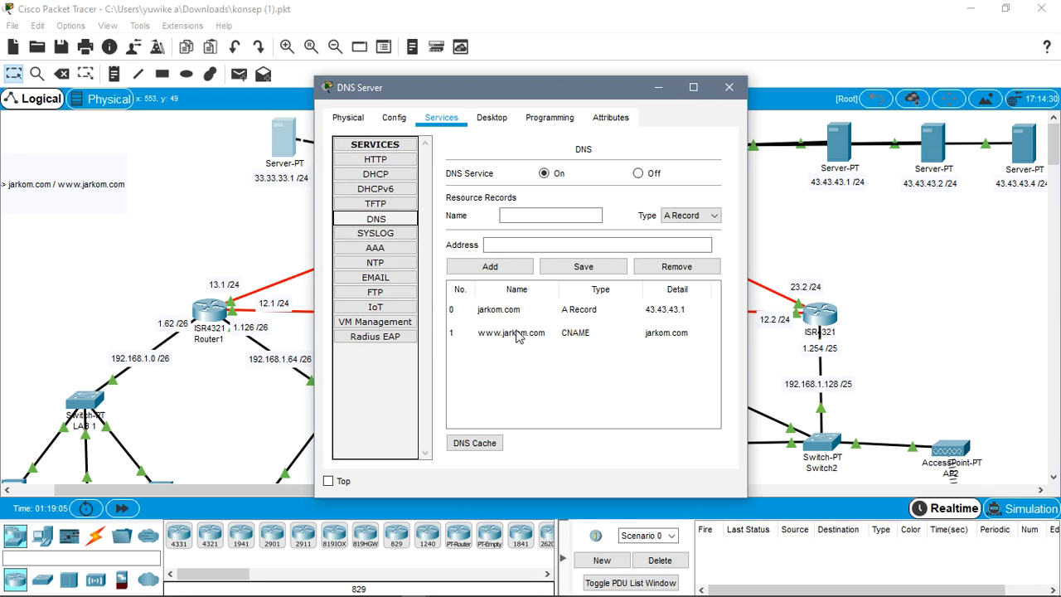
# - Enter ftp.jarkom.com as the name of a new A record on the DNS server, checking the article's record list
pyautogui.click(516, 267)
pyautogui.click(598, 250)
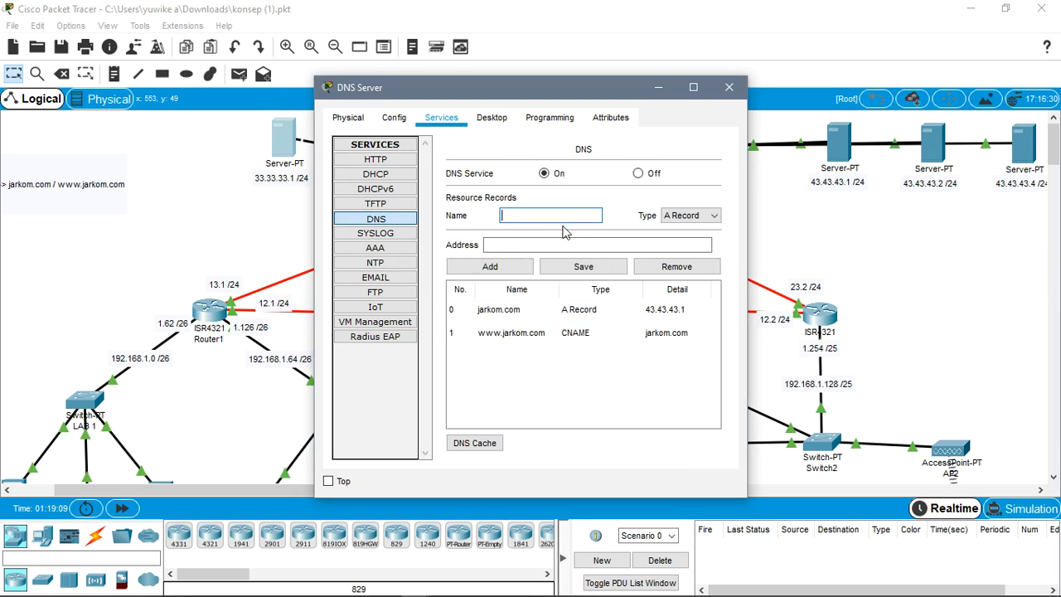
pyautogui.click(556, 219)
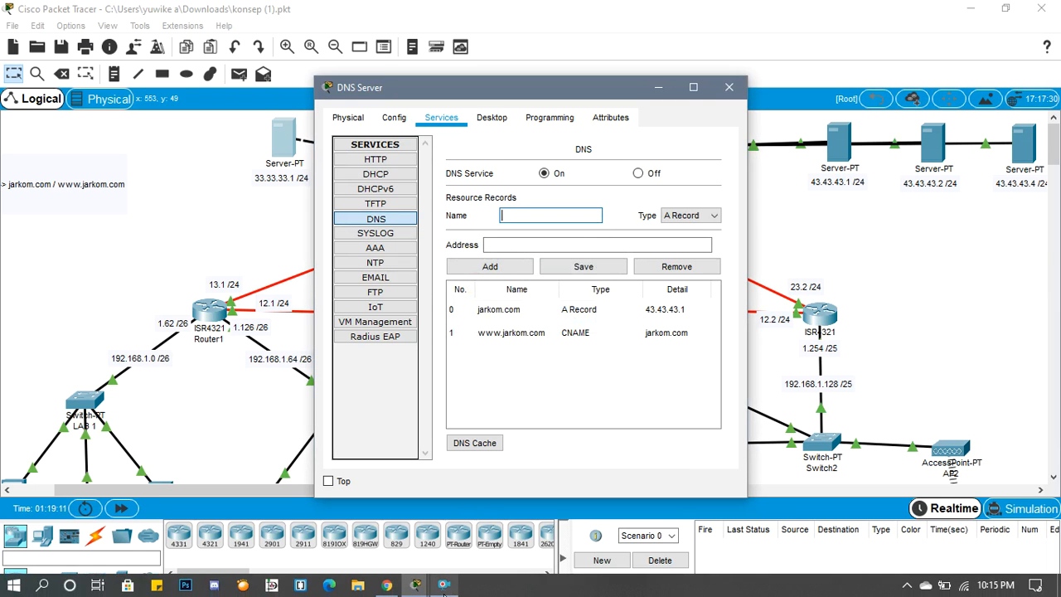
pyautogui.click(387, 585)
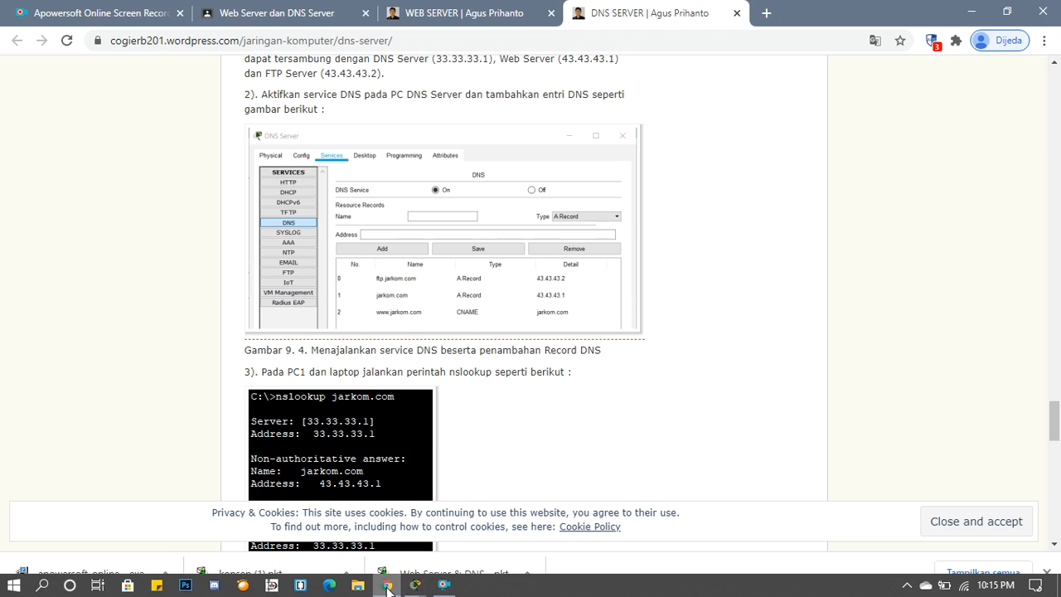
pyautogui.click(387, 585)
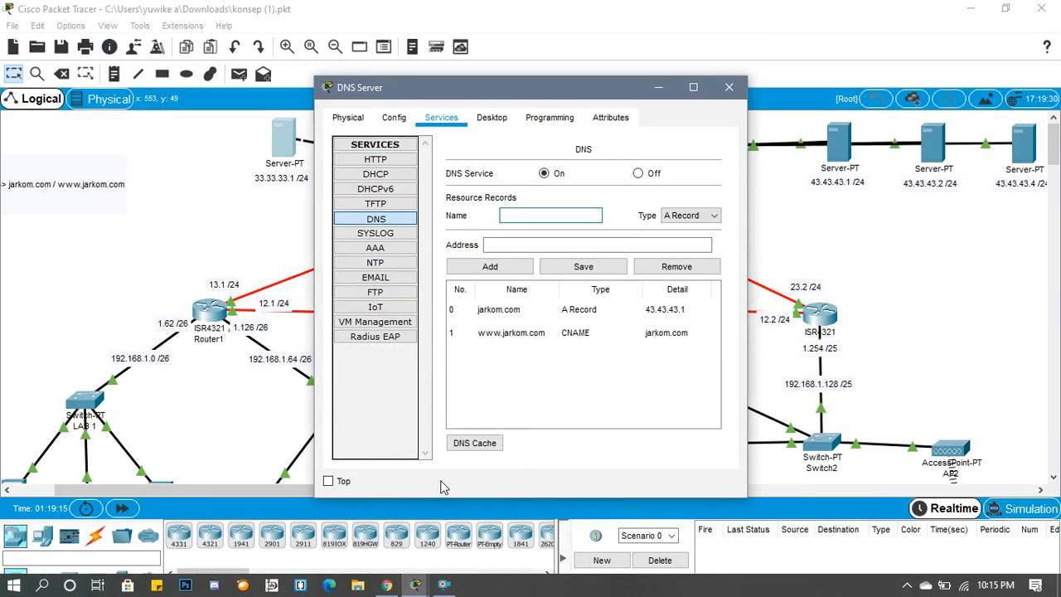
pyautogui.write('ftp')
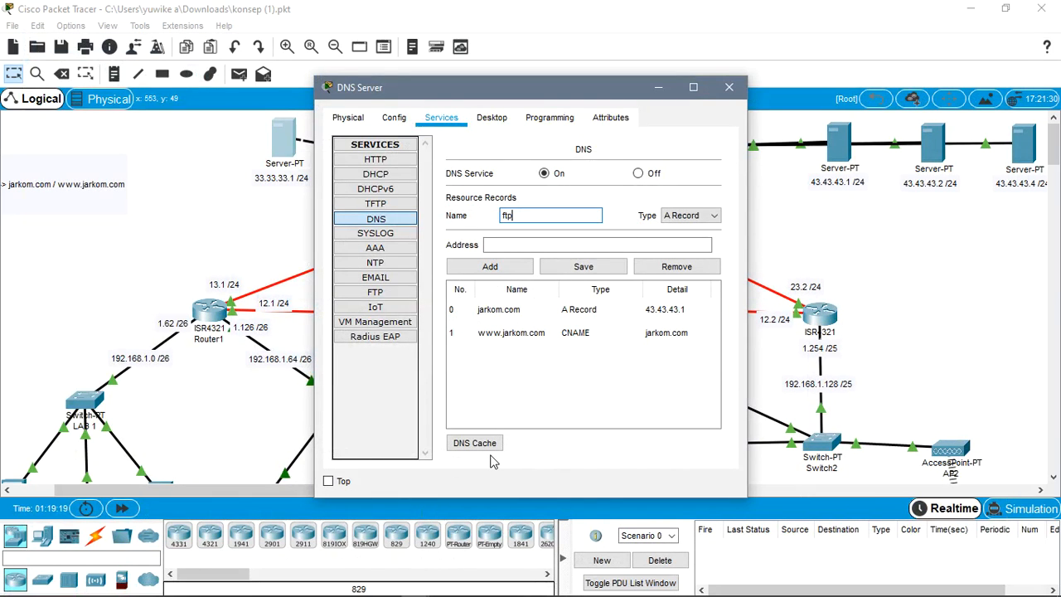
pyautogui.write('.jarkom.com')
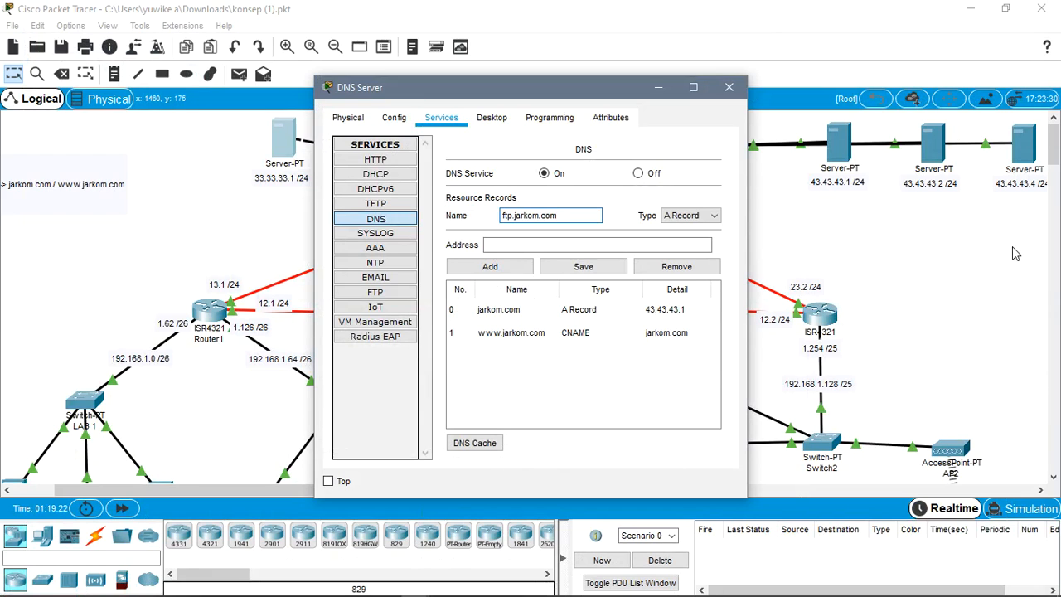
# - Give the ftp.jarkom.com A record the address 43.43.43.2, add it, and close the DNS Server window
pyautogui.click(558, 242)
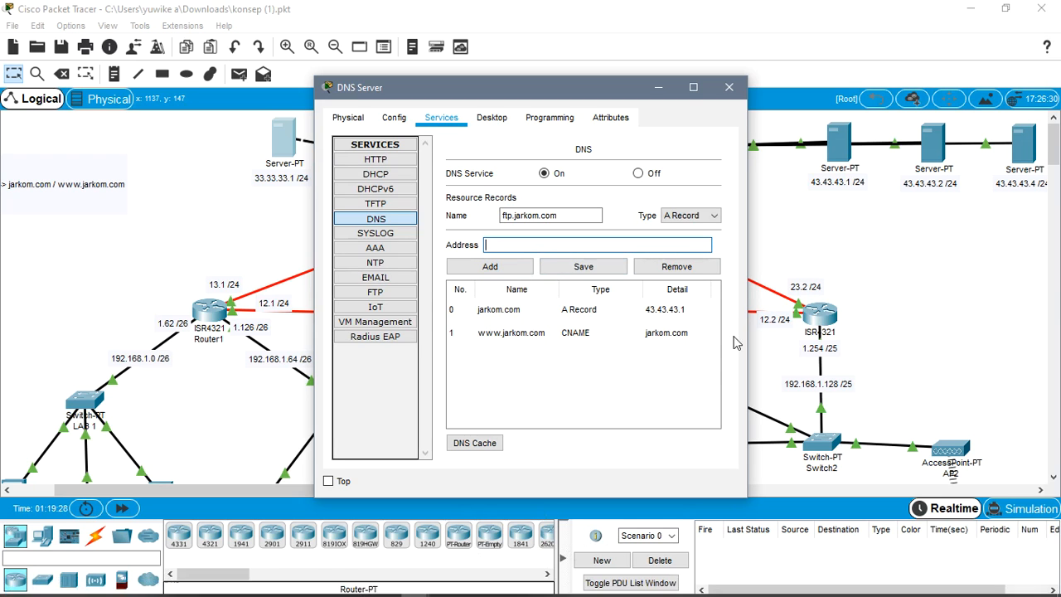
pyautogui.click(391, 585)
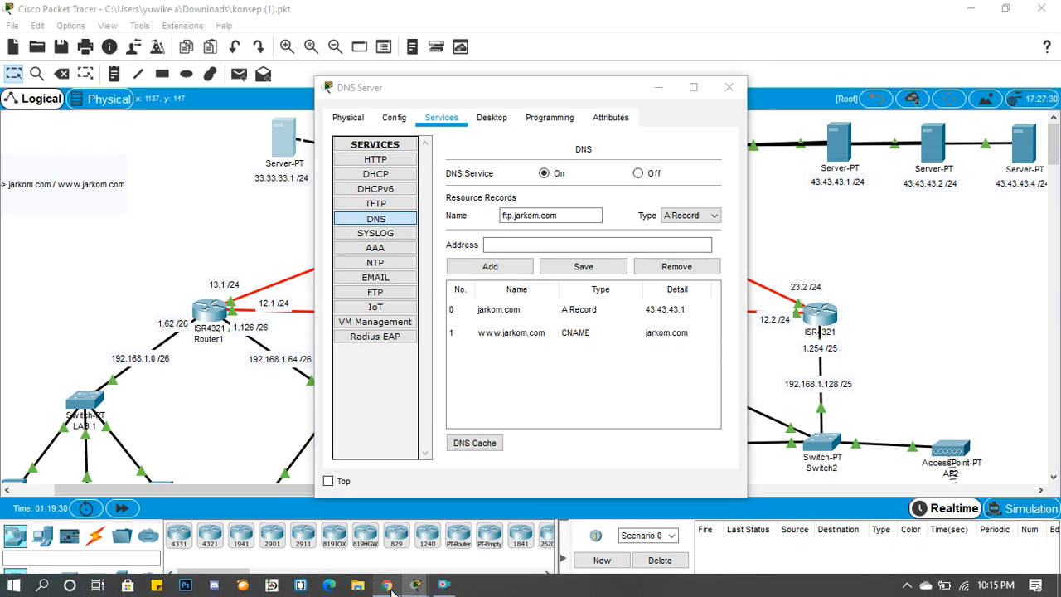
pyautogui.click(388, 585)
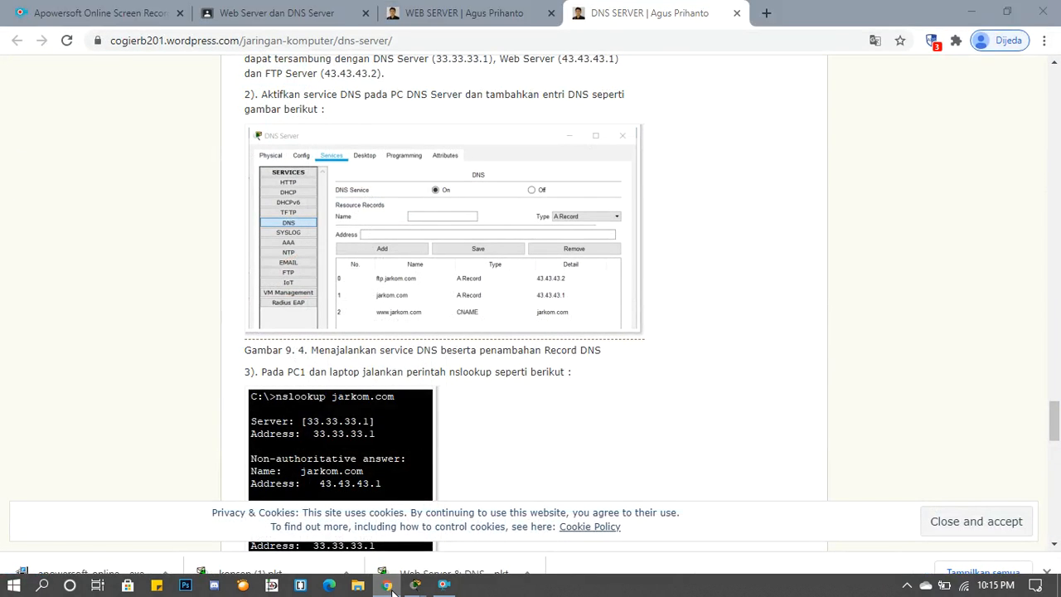
pyautogui.write('43')
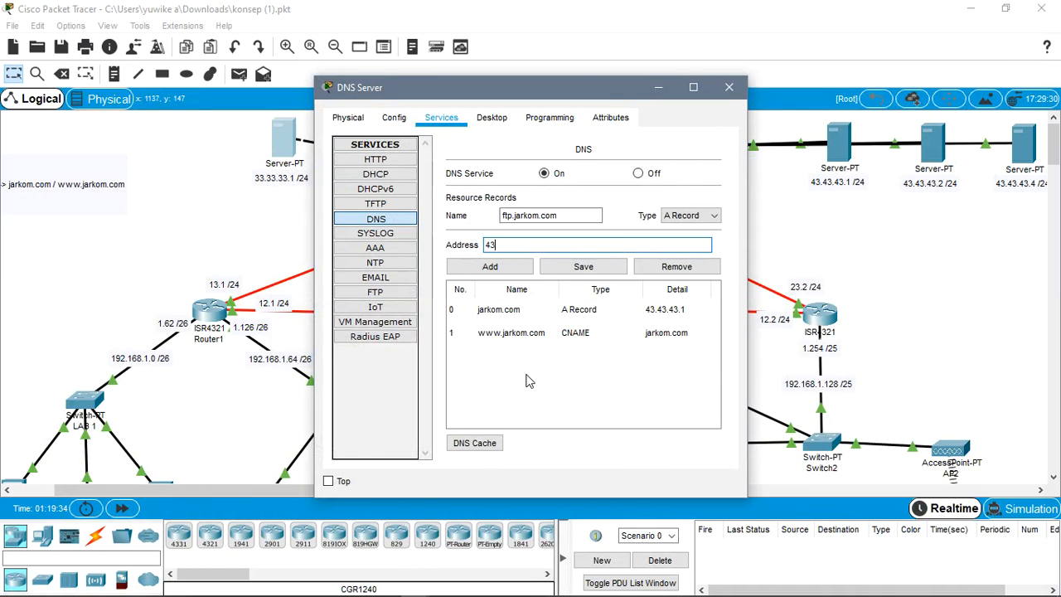
pyautogui.write('.43.43.2')
pyautogui.click(522, 266)
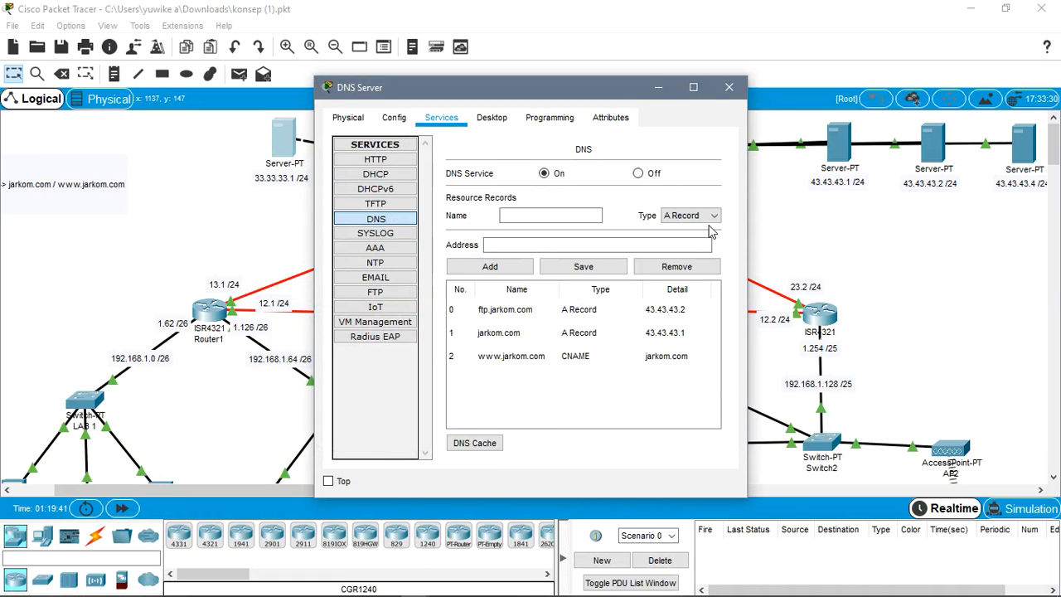
pyautogui.click(729, 88)
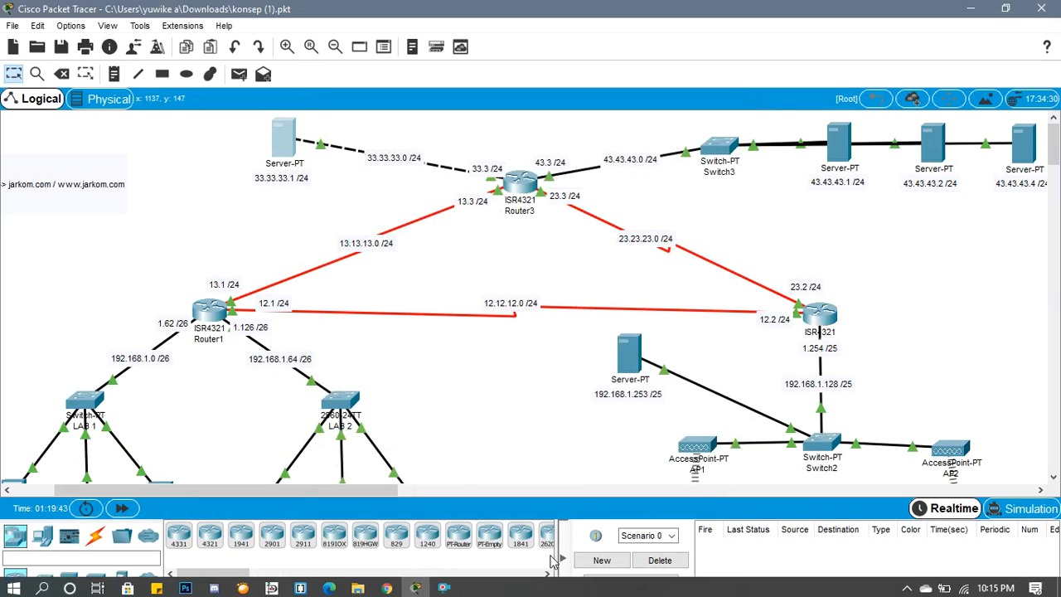
# - Read the article's nslookup instructions for PC1 and the laptop, and return to Cisco Packet Tracer
pyautogui.click(386, 585)
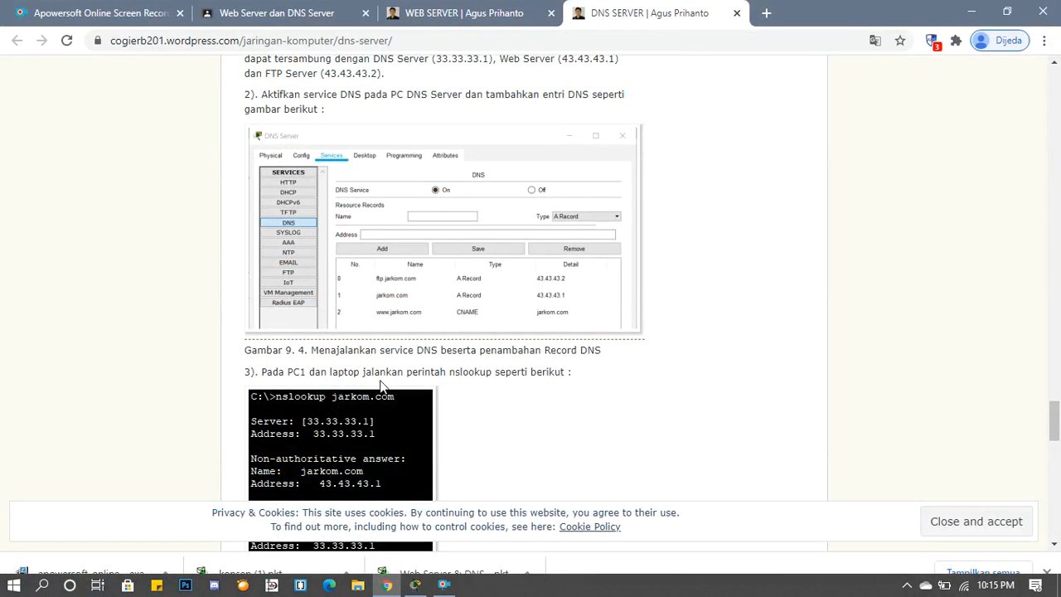
pyautogui.scroll(-2, 380, 379)
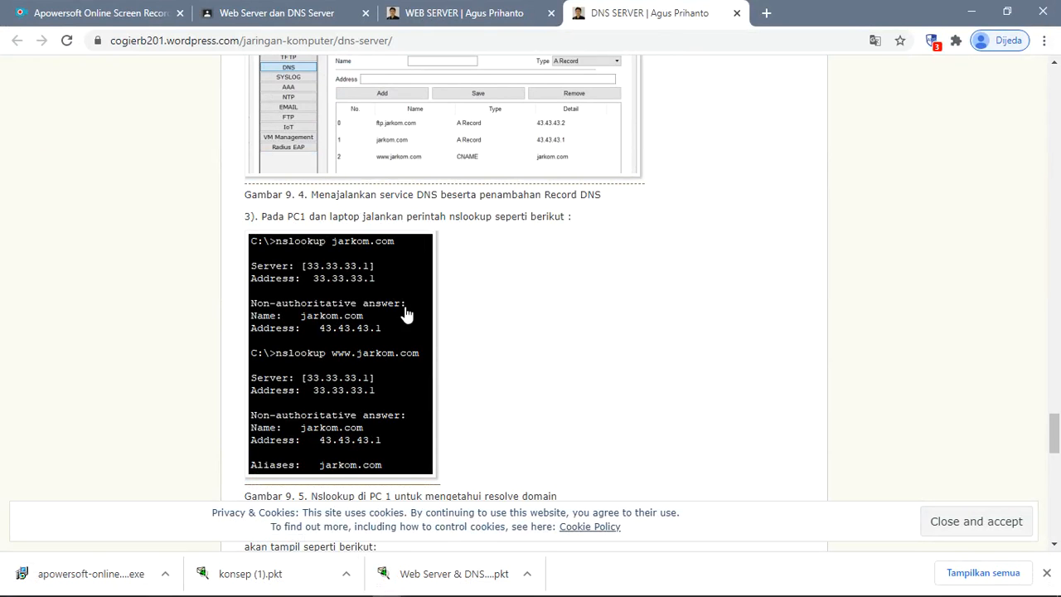
pyautogui.scroll(-1, 373, 303)
pyautogui.moveTo(550, 594)
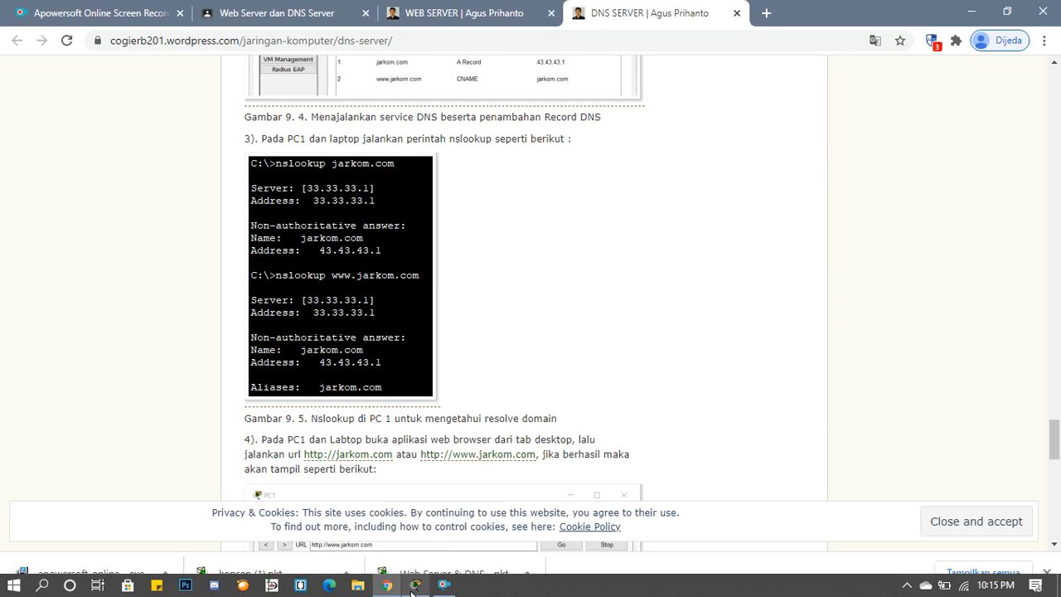
pyautogui.moveTo(413, 589)
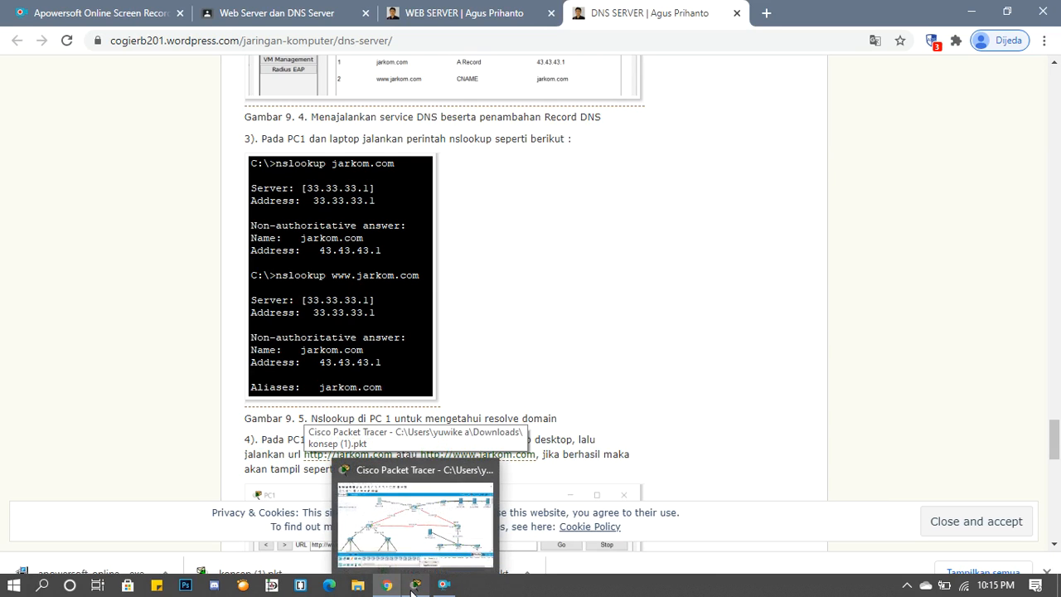
pyautogui.click(414, 588)
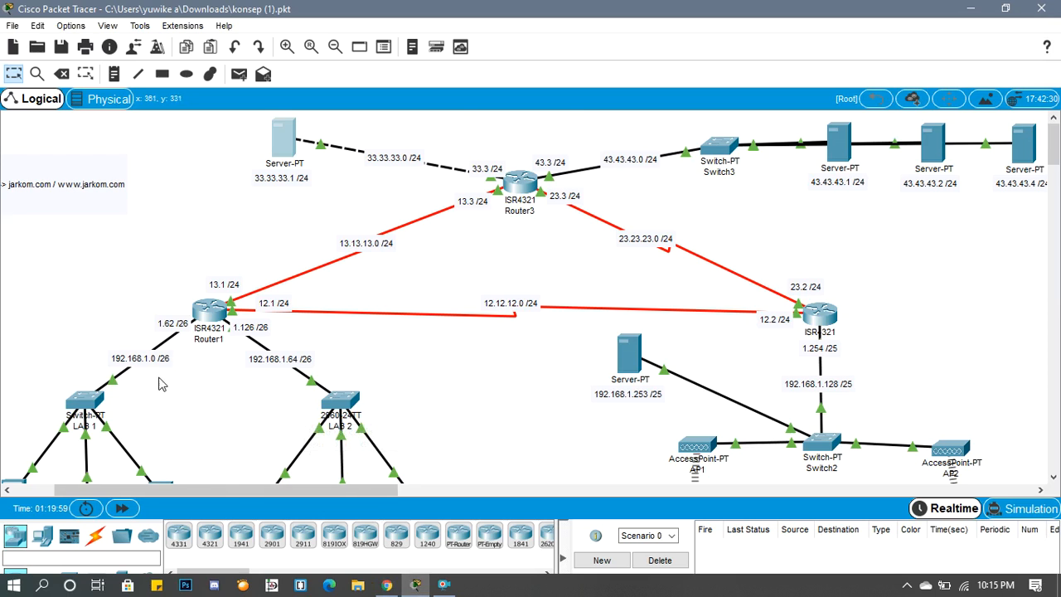
# - Run nslookup jarkom.com in the Command Prompt of PC1 at 192.168.1.1 and close its window
pyautogui.scroll(-3, 162, 381)
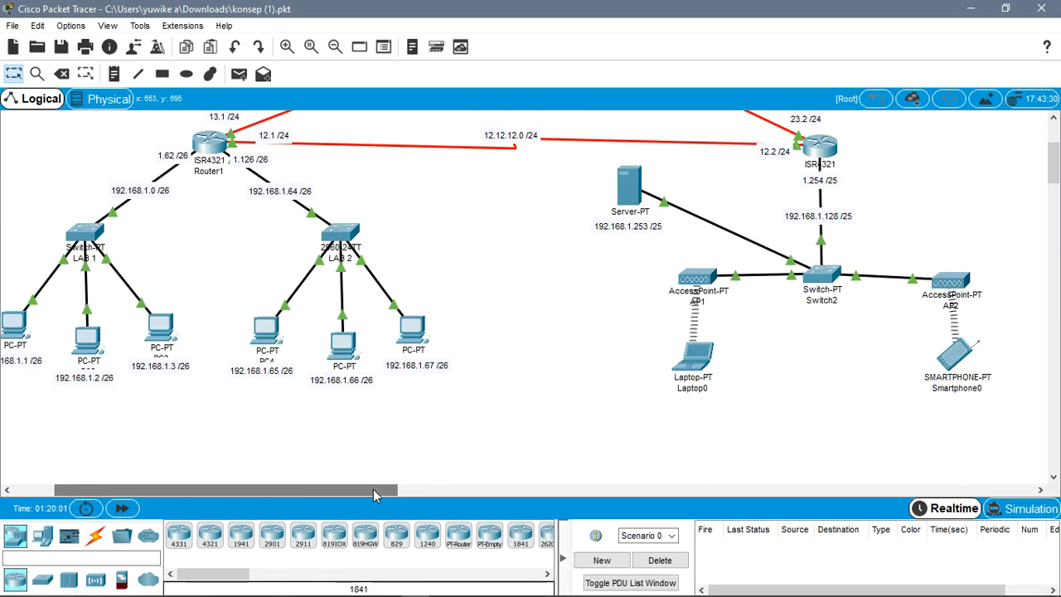
pyautogui.moveTo(373, 489); pyautogui.dragTo(334, 489)
pyautogui.click(141, 316)
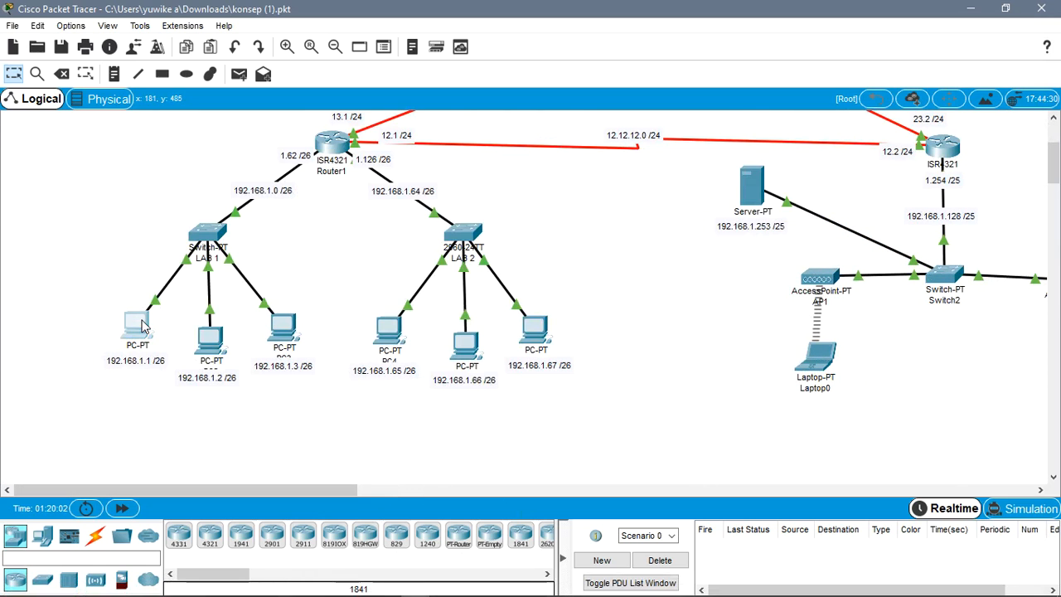
pyautogui.click(638, 166)
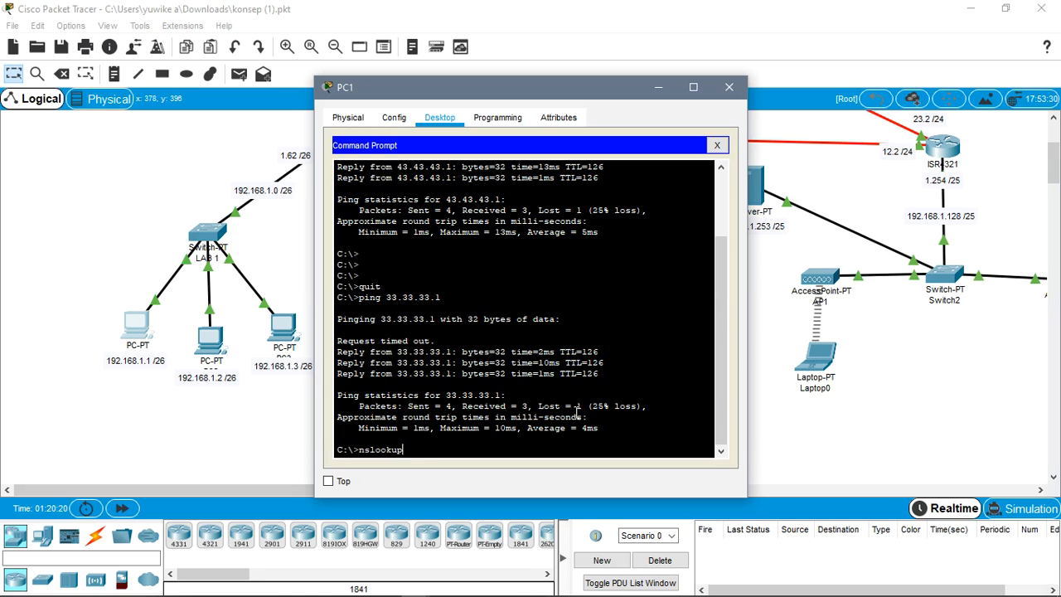
pyautogui.write('arkom.com')
pyautogui.press('Return')
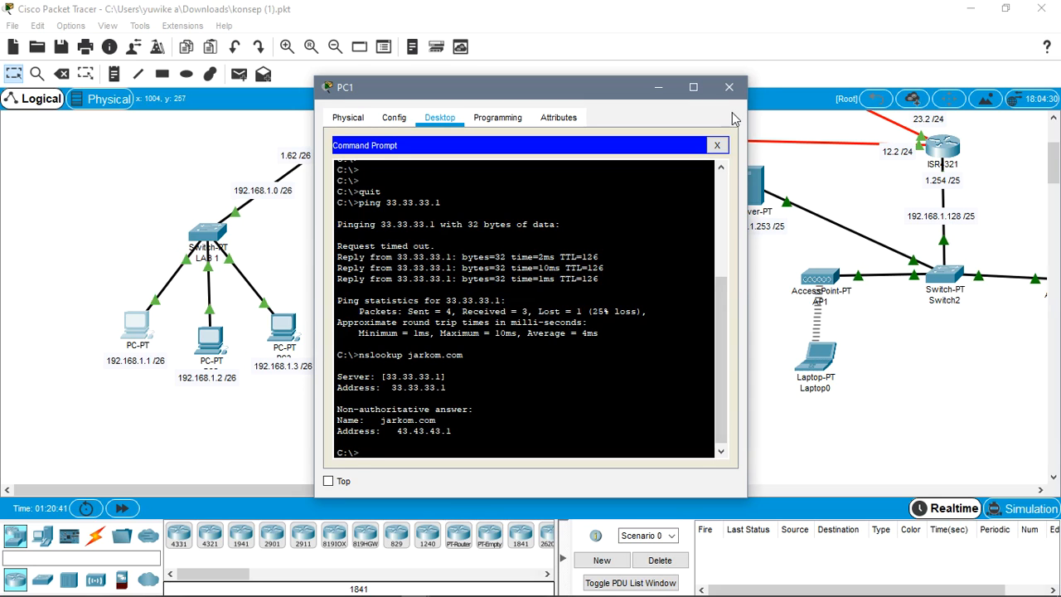
pyautogui.click(729, 88)
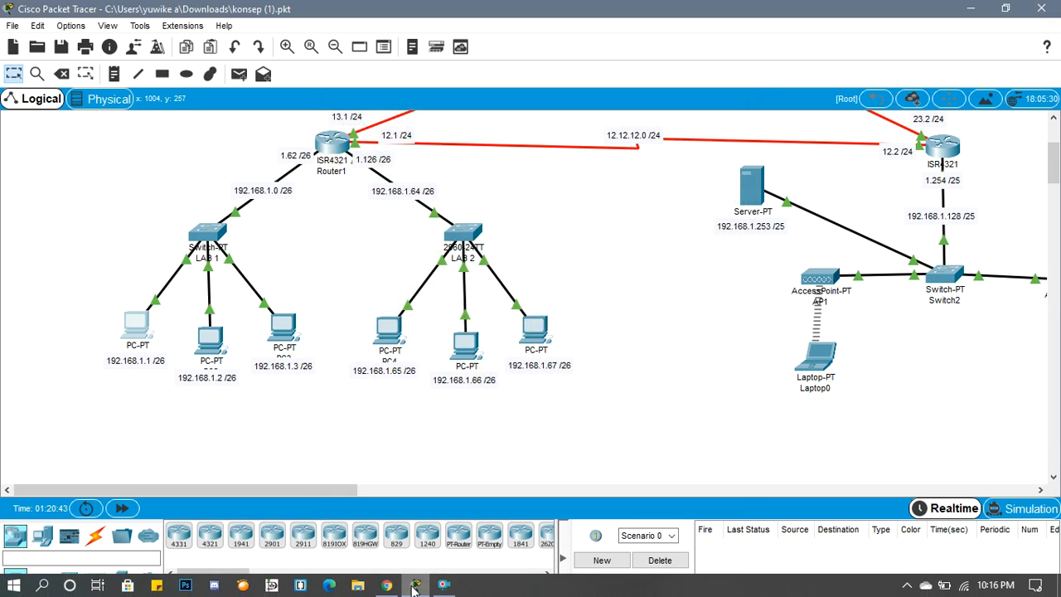
# - Examine the article's instructions for the web browser test and the ftp.jarkom.com lookup, and return to Cisco Packet Tracer
pyautogui.click(387, 585)
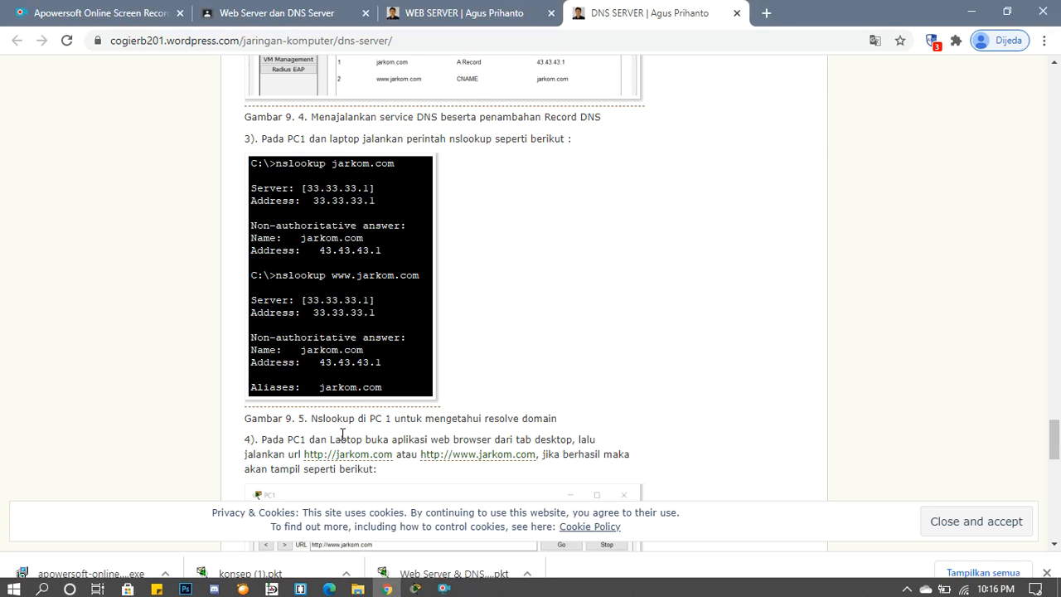
pyautogui.scroll(-2, 362, 466)
pyautogui.scroll(-1, 270, 285)
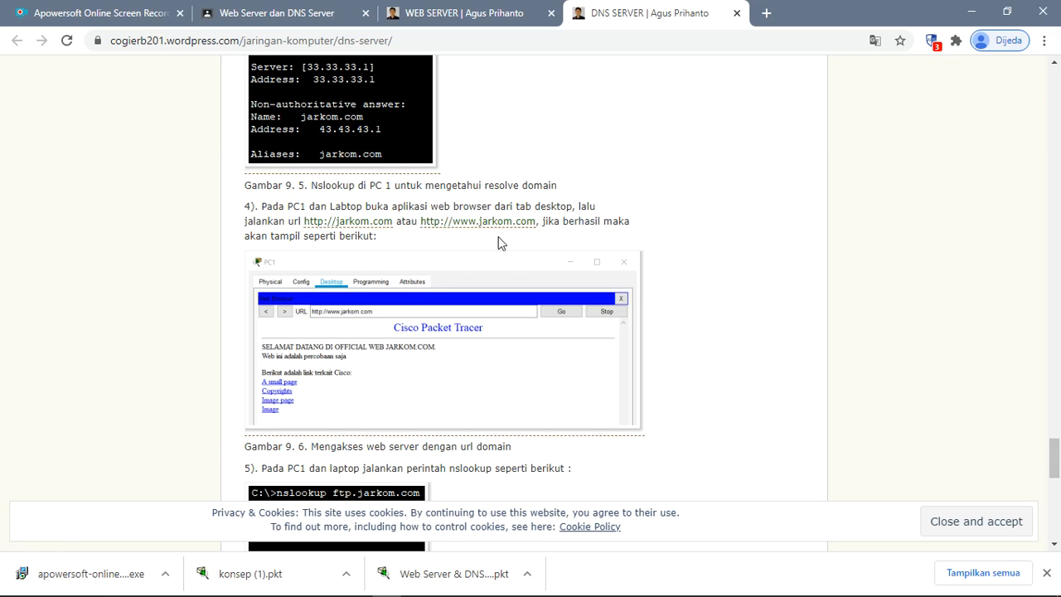
pyautogui.scroll(1, 308, 264)
pyautogui.scroll(-2, 341, 330)
pyautogui.scroll(4, 379, 251)
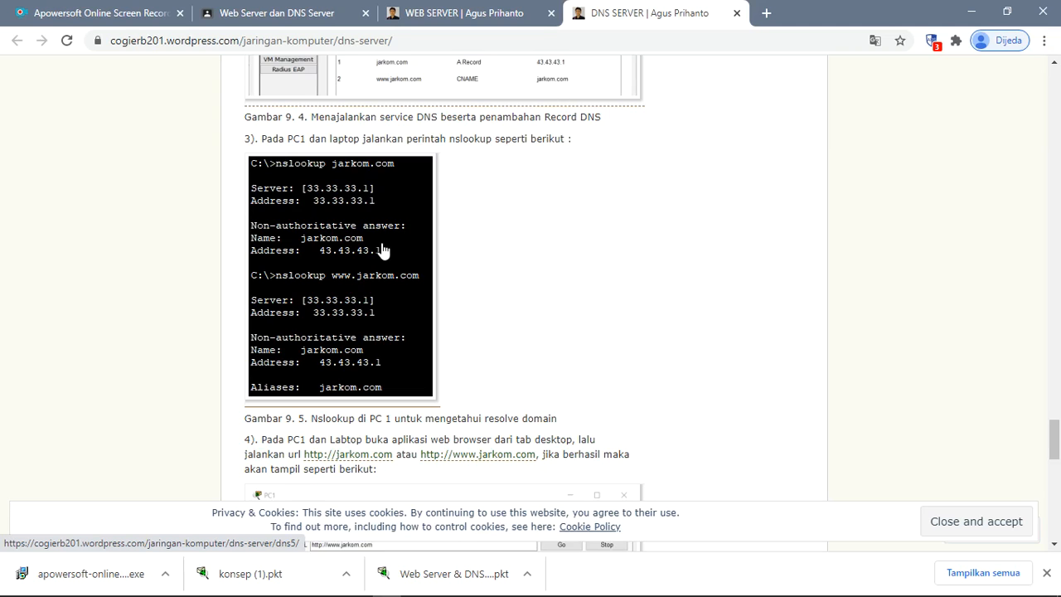
pyautogui.scroll(-5, 383, 250)
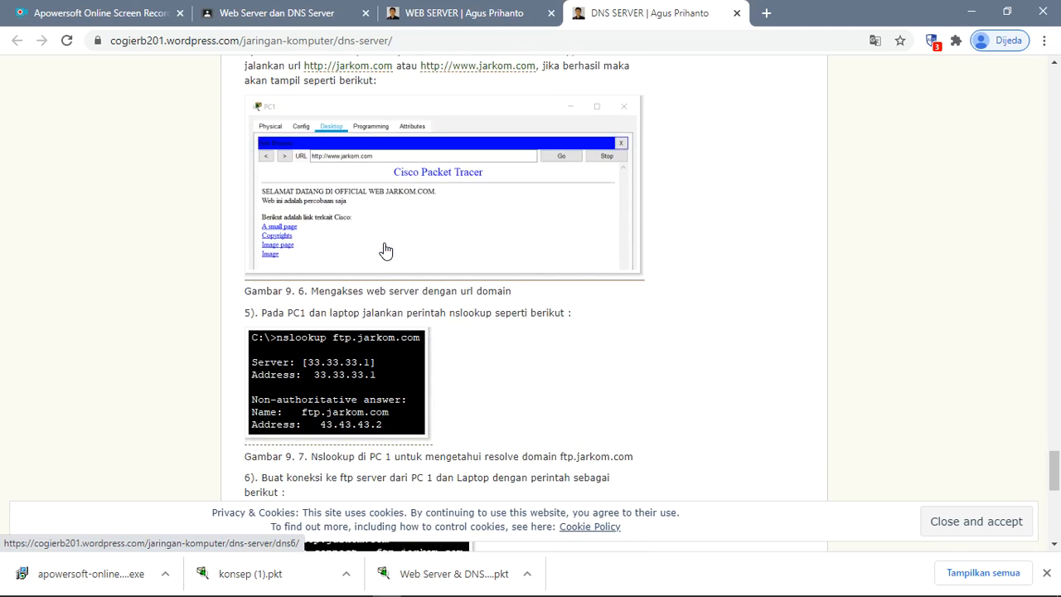
pyautogui.scroll(2, 385, 250)
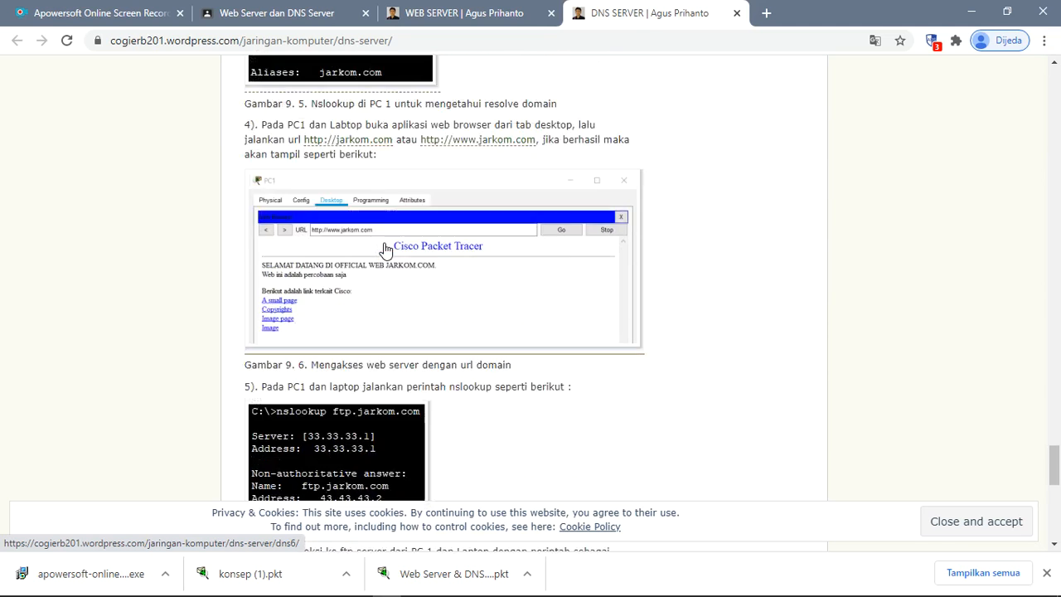
pyautogui.moveTo(802, 591)
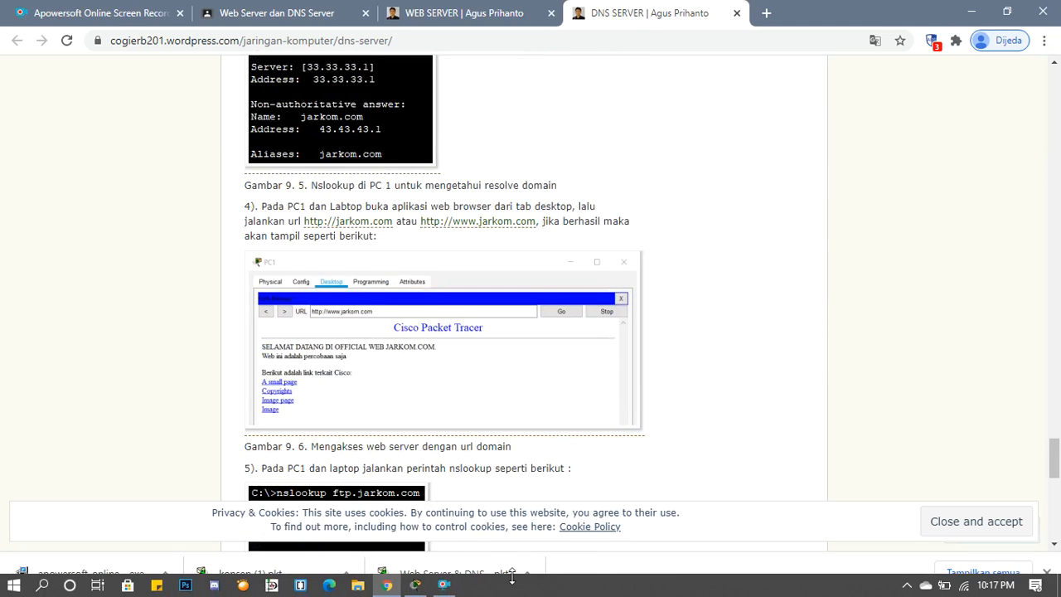
pyautogui.click(417, 586)
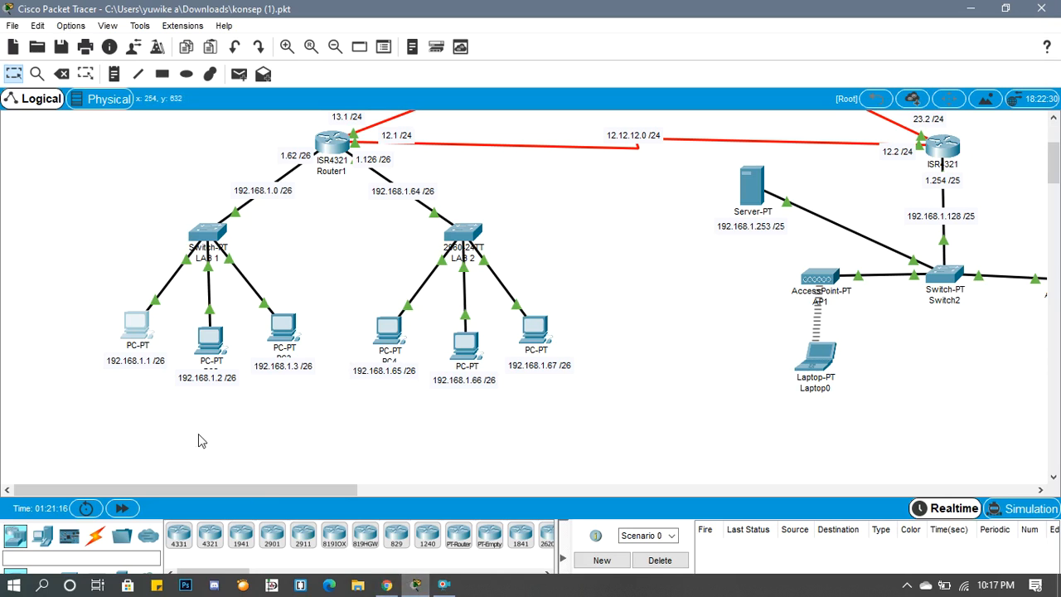
# - Open PC1's Web Browser and load jarkom.com
pyautogui.click(130, 324)
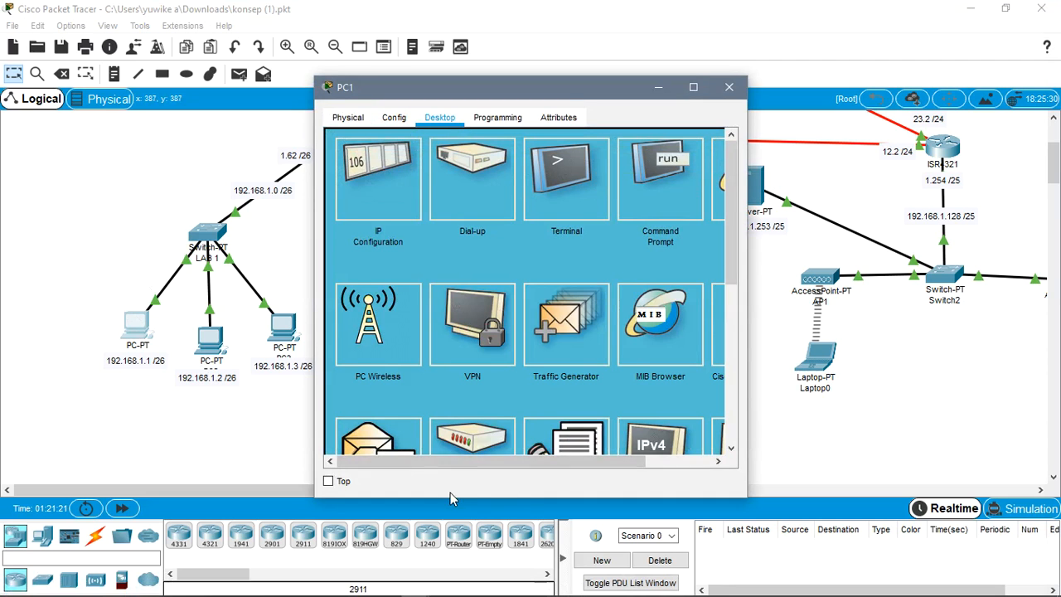
pyautogui.moveTo(467, 461); pyautogui.dragTo(638, 429)
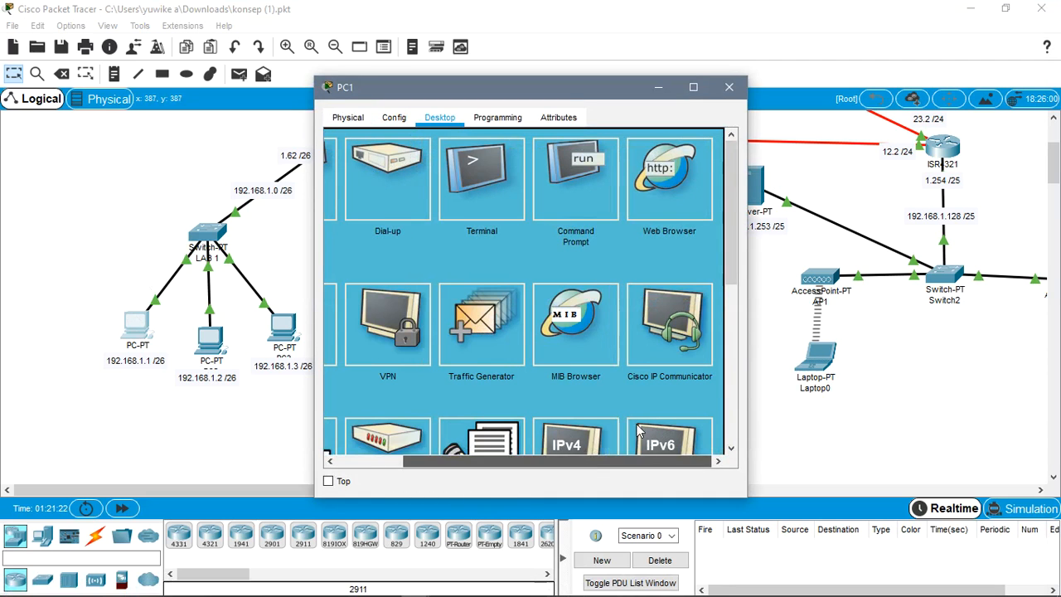
pyautogui.click(687, 165)
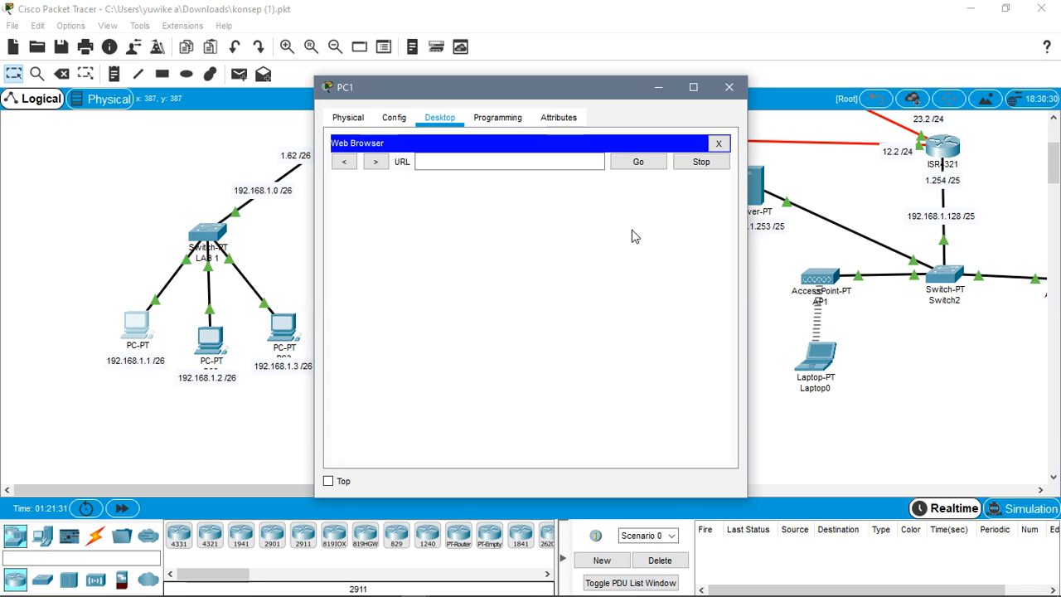
pyautogui.click(469, 160)
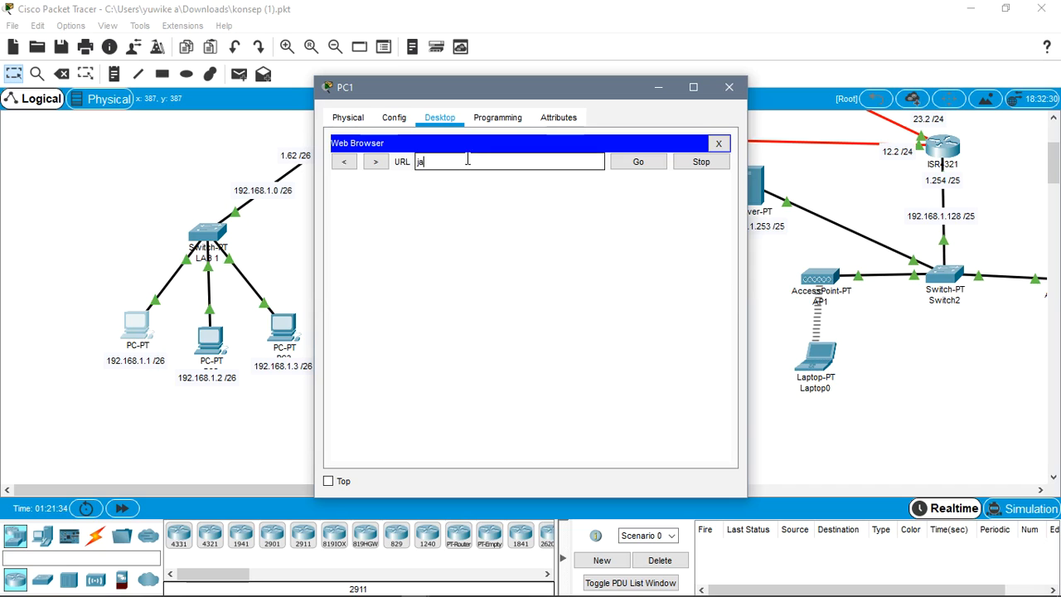
pyautogui.write('jarkom.com')
pyautogui.click(639, 169)
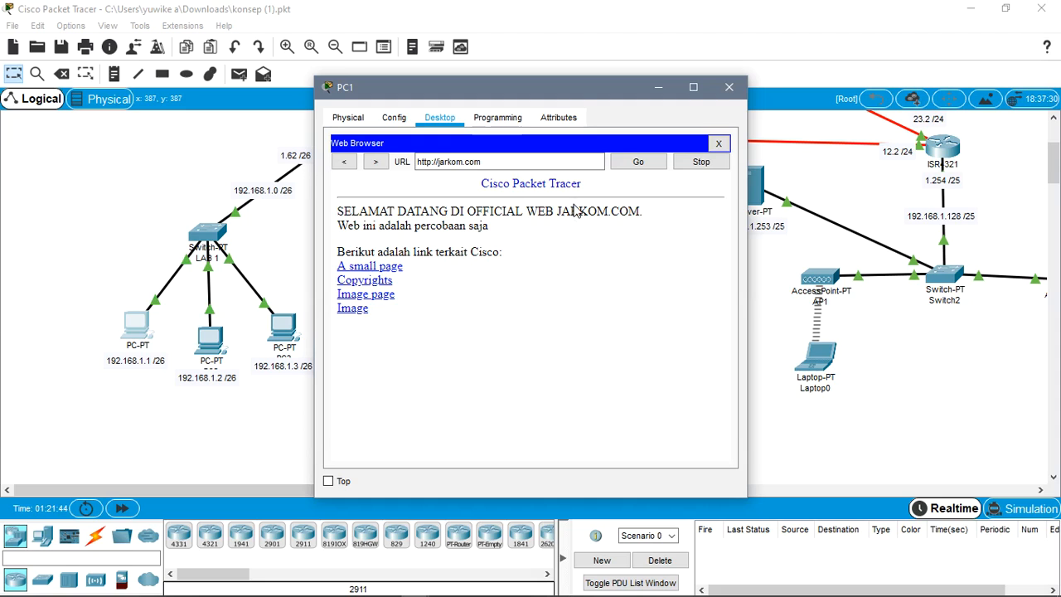
pyautogui.click(476, 157)
pyautogui.moveTo(497, 162); pyautogui.dragTo(358, 162)
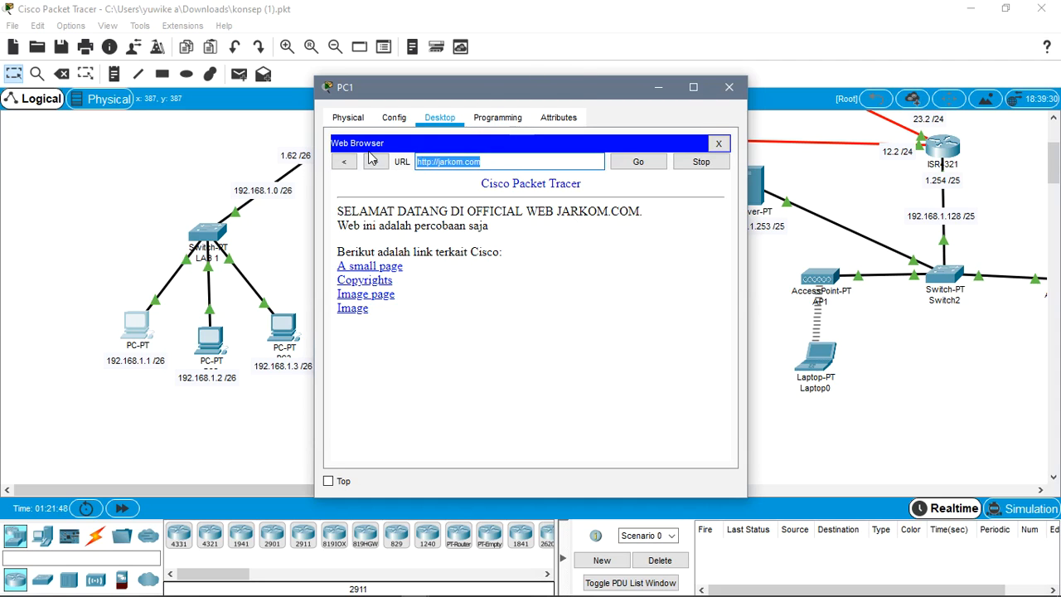
pyautogui.write('www.')
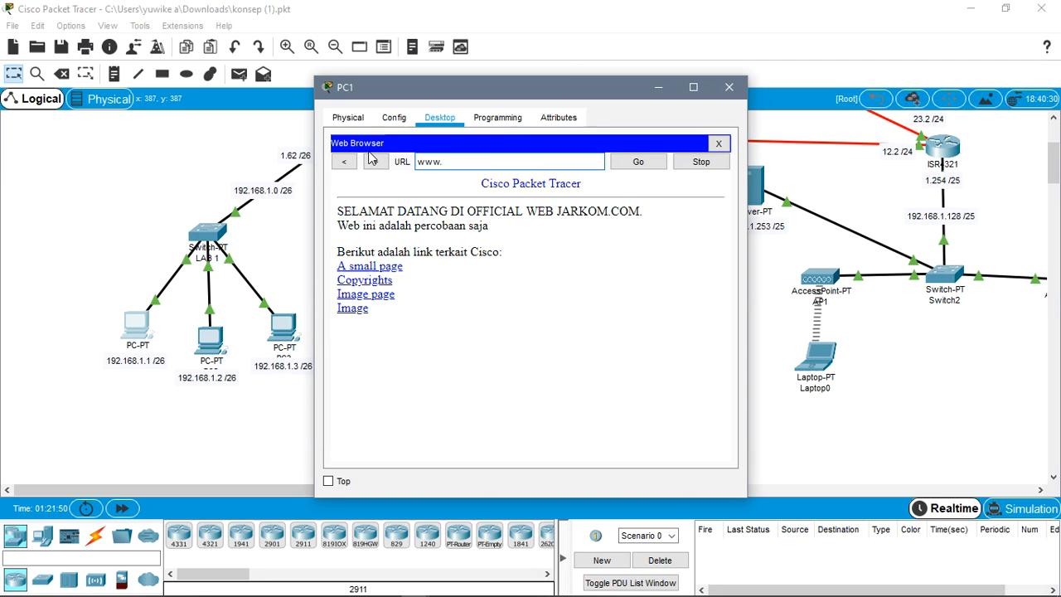
pyautogui.write('jarkom.com')
pyautogui.click(638, 163)
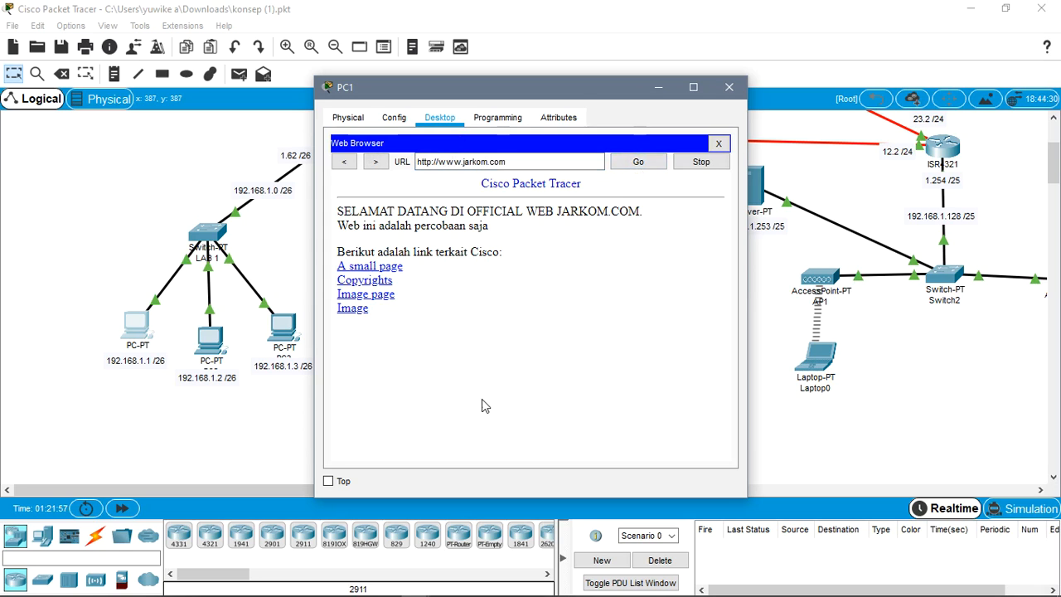
# - Check the article's web browser test instructions for PC1 and the laptop, then return to Cisco Packet Tracer and close PC1's window
pyautogui.moveTo(666, 594)
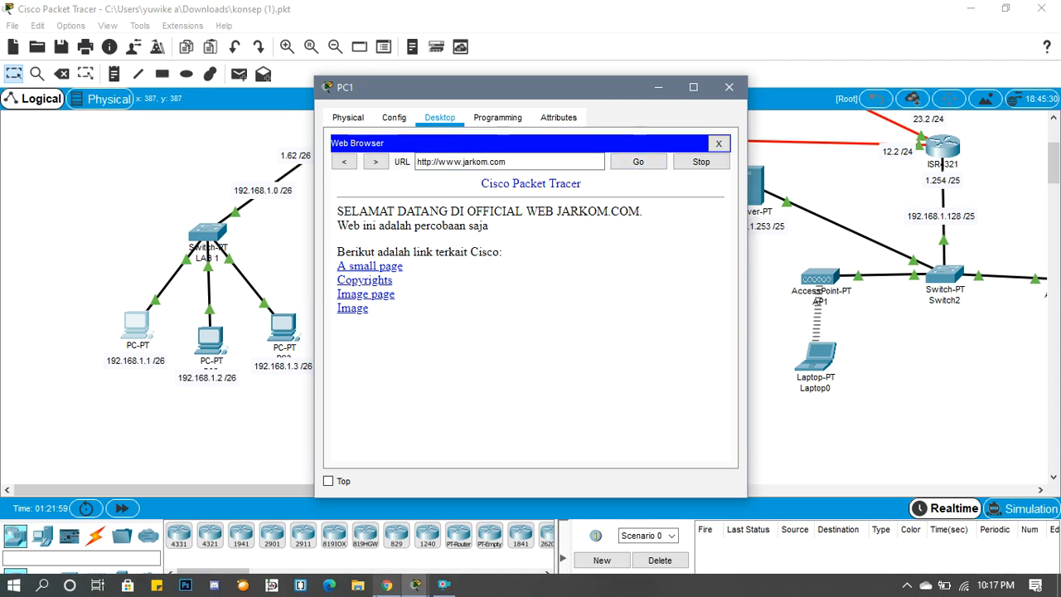
pyautogui.click(386, 584)
pyautogui.scroll(-4, 364, 474)
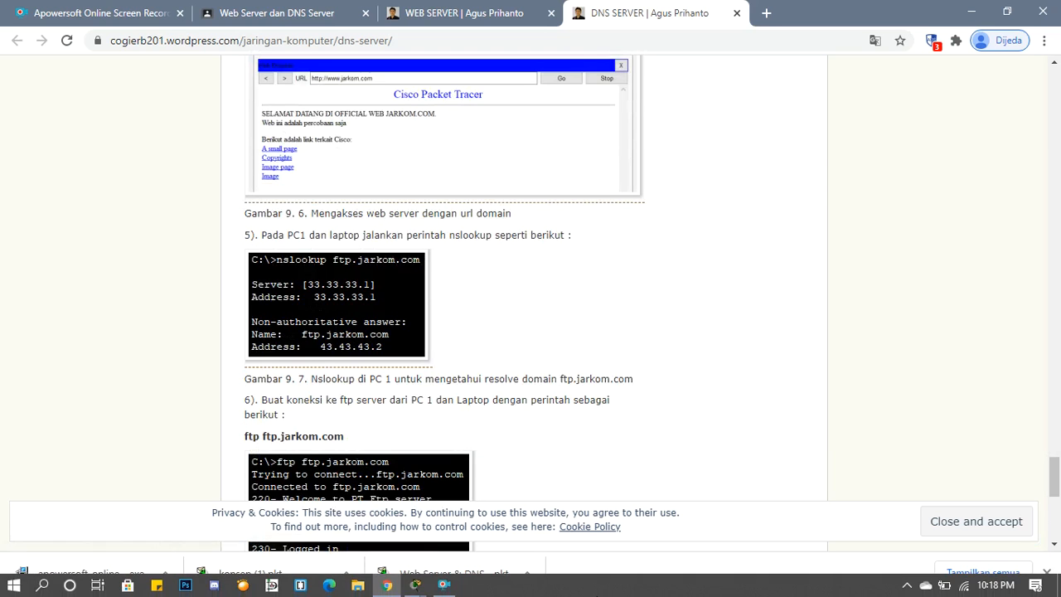
pyautogui.scroll(3, 350, 429)
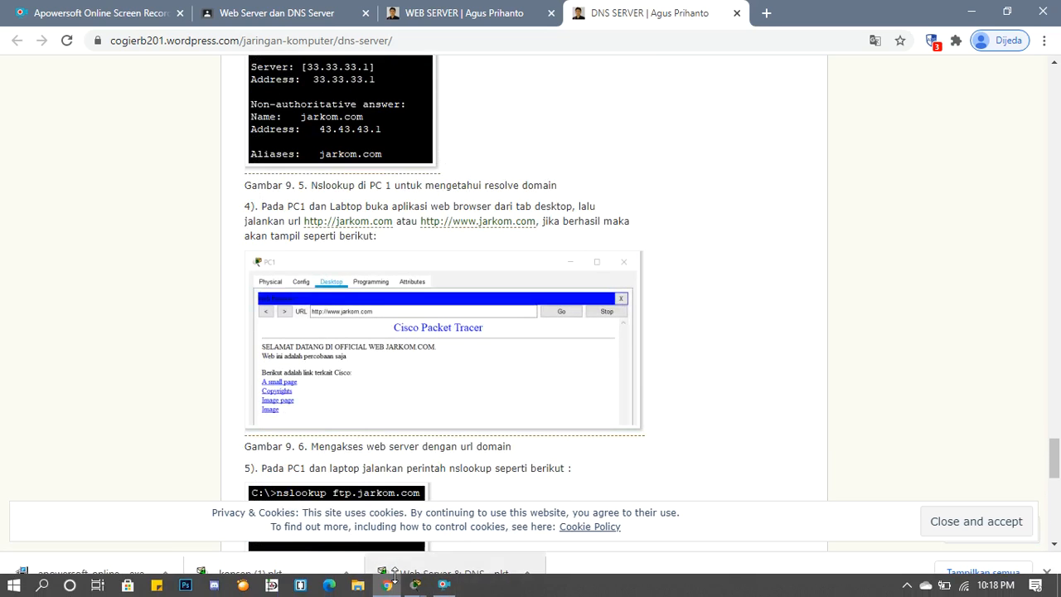
pyautogui.click(412, 588)
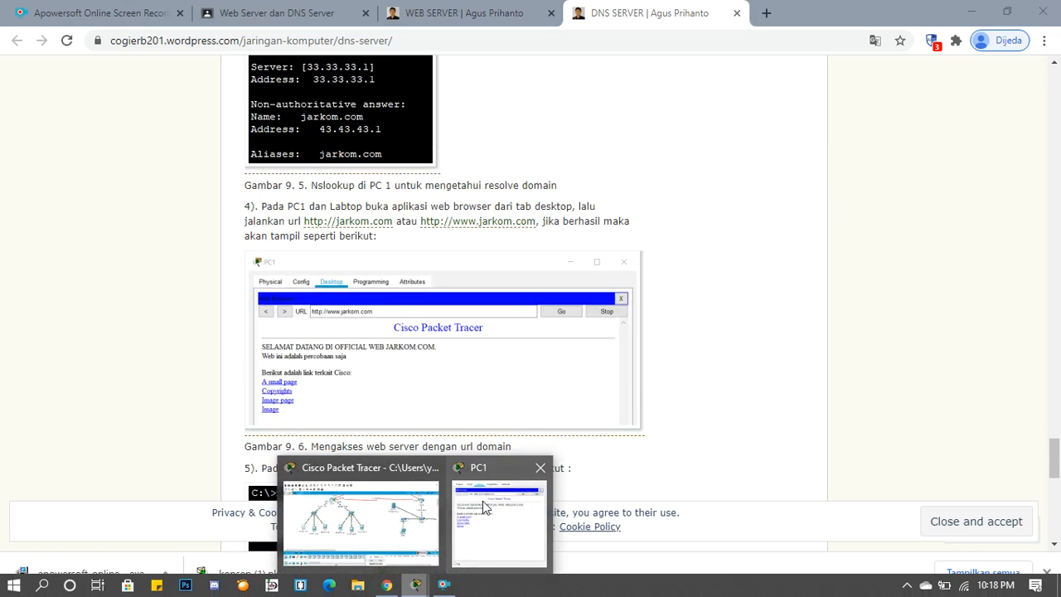
pyautogui.click(412, 514)
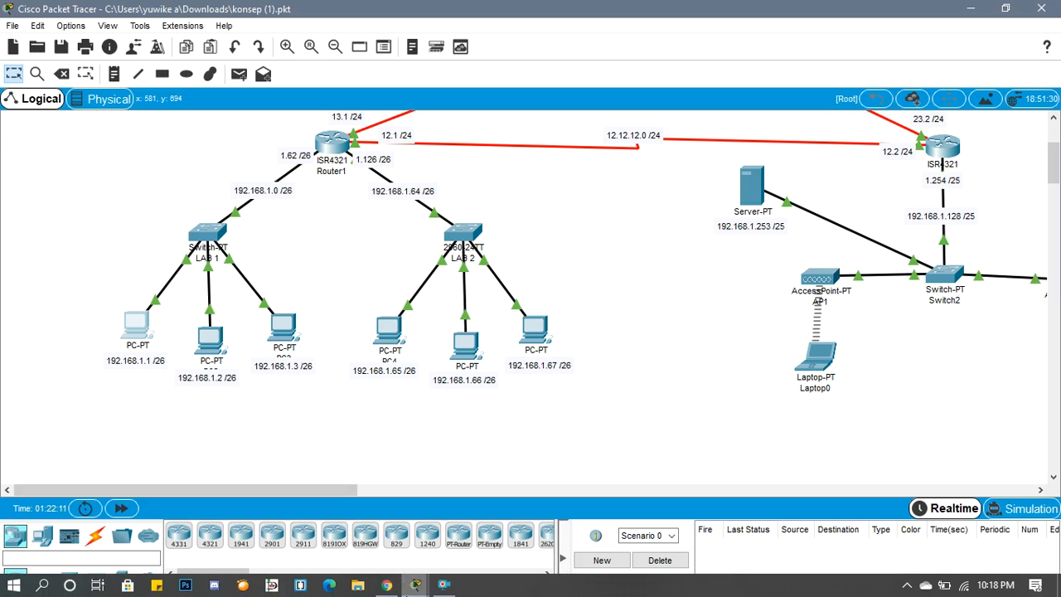
pyautogui.moveTo(415, 585)
pyautogui.click(535, 475)
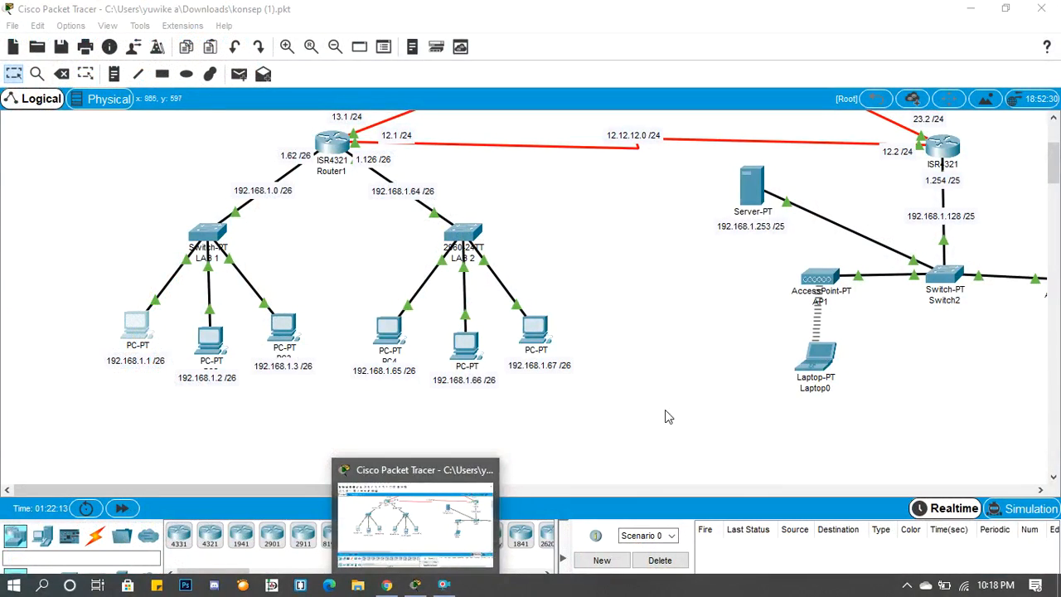
# - Open the Web Browser of Laptop0 and load jarkom.com
pyautogui.click(810, 384)
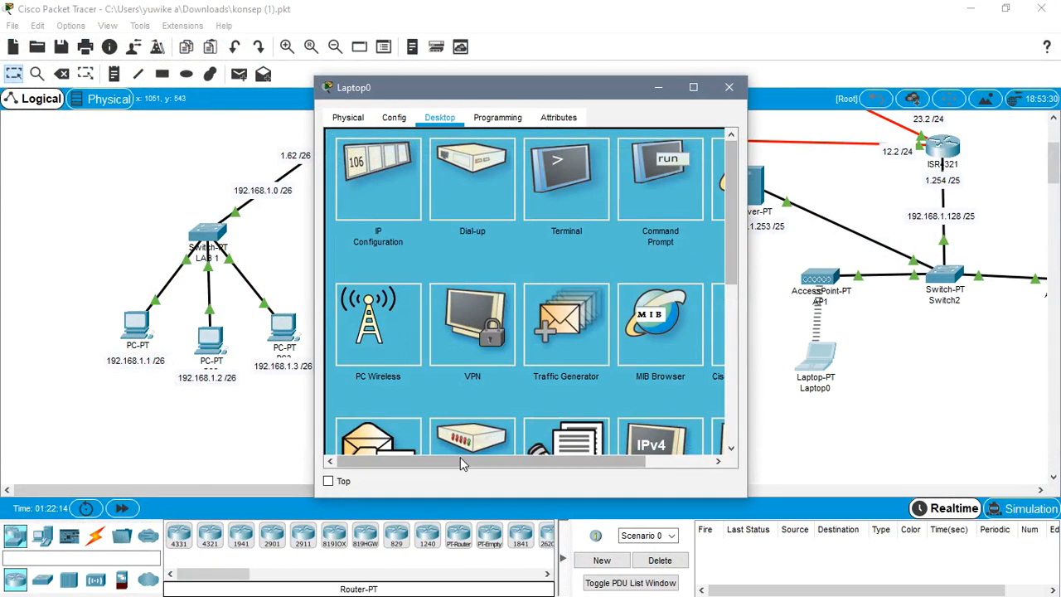
pyautogui.moveTo(458, 460); pyautogui.dragTo(531, 460)
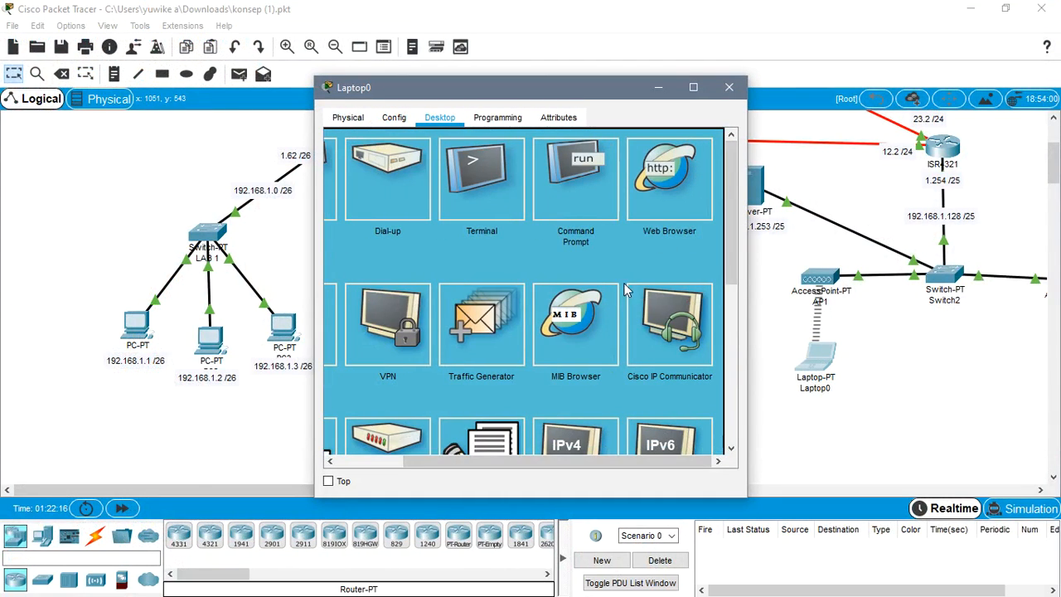
pyautogui.click(657, 187)
pyautogui.click(516, 163)
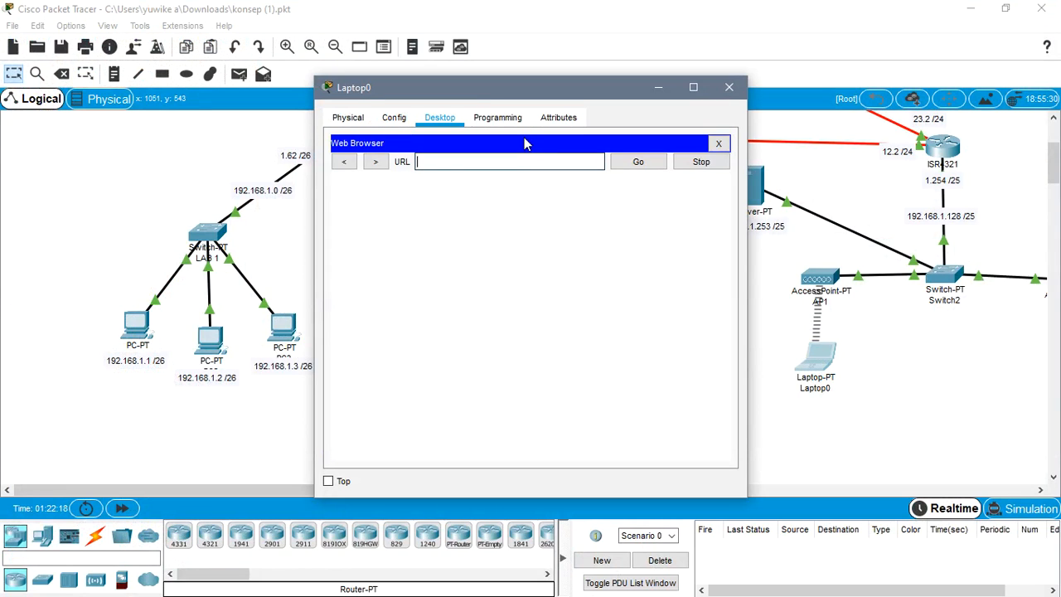
pyautogui.write('jarkom.com')
pyautogui.click(637, 162)
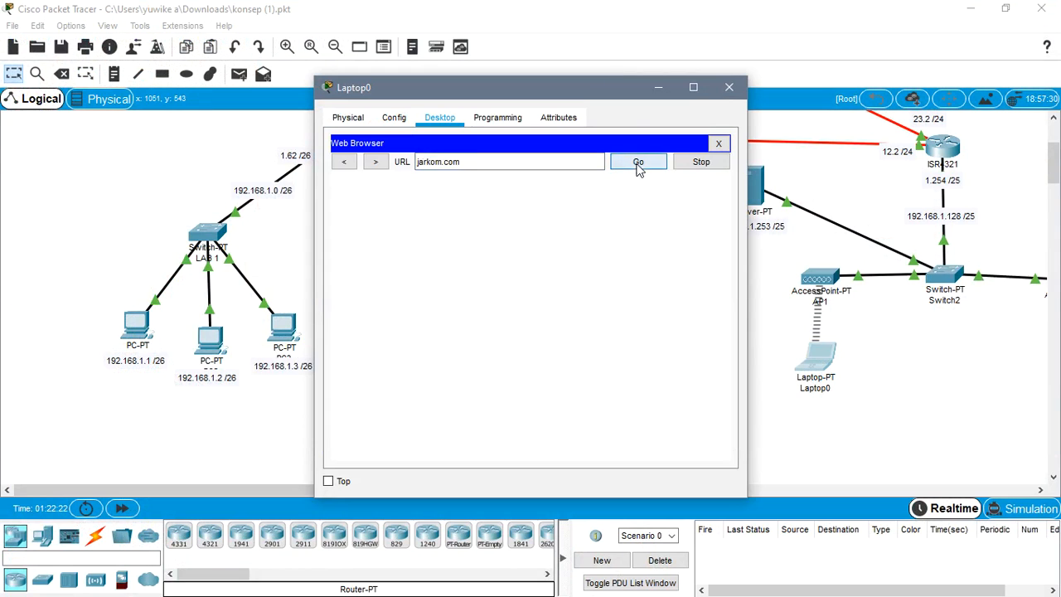
pyautogui.moveTo(491, 163); pyautogui.dragTo(394, 147)
pyautogui.write('ww')
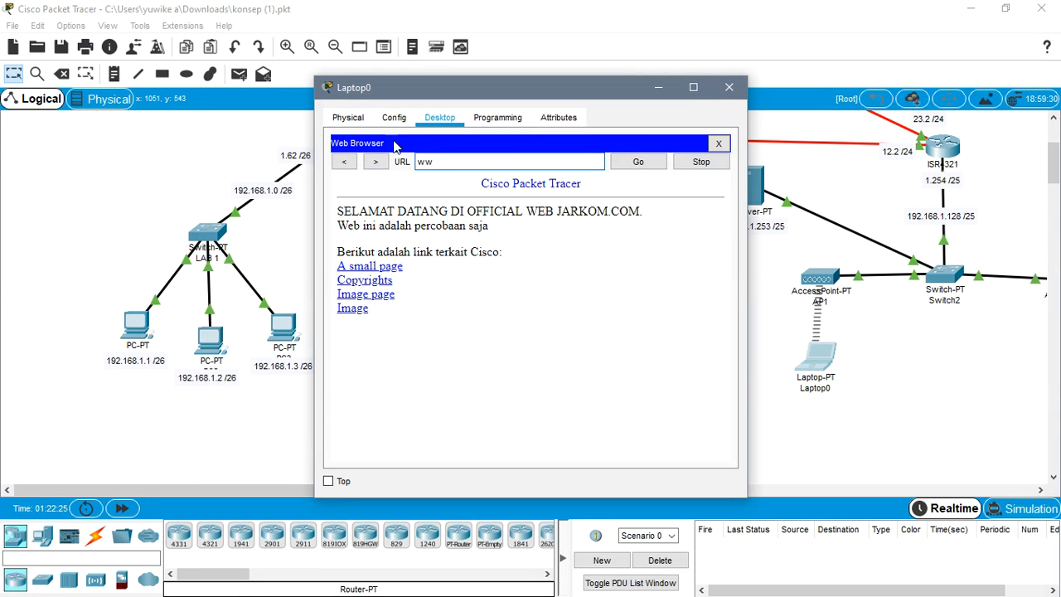
pyautogui.write('w.jarkom.com')
pyautogui.click(659, 165)
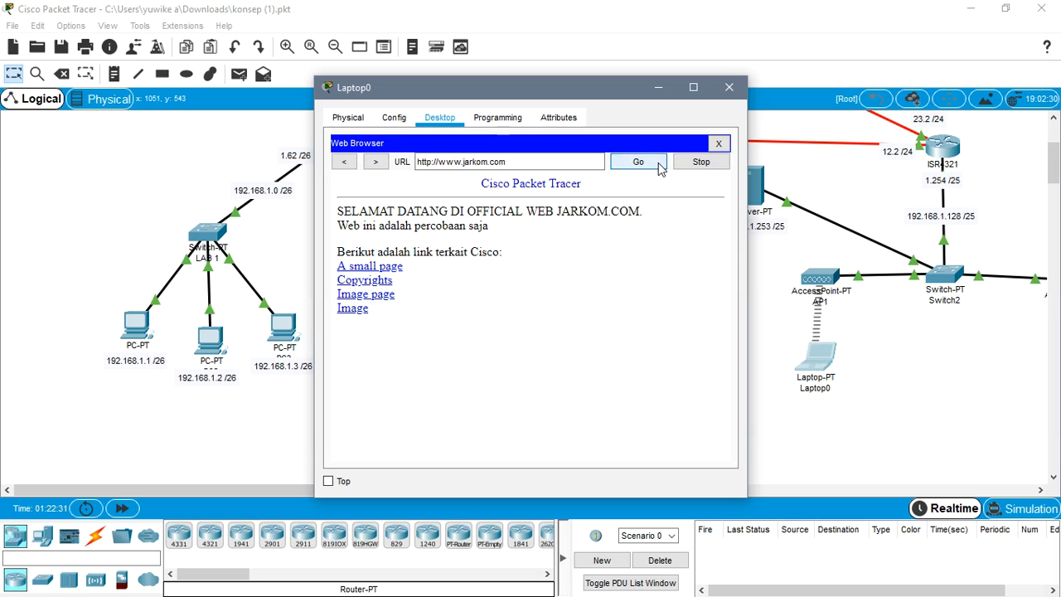
pyautogui.click(729, 87)
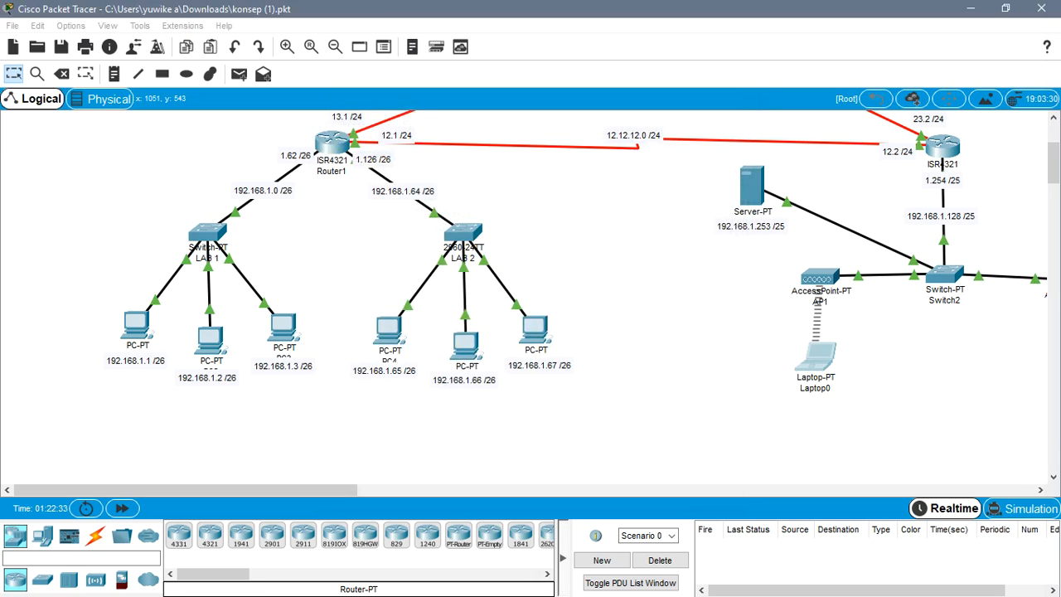
# - Read the article's instructions for looking up ftp.jarkom.com on PC1 and the laptop, and return to Cisco Packet Tracer
pyautogui.click(990, 16)
pyautogui.click(689, 10)
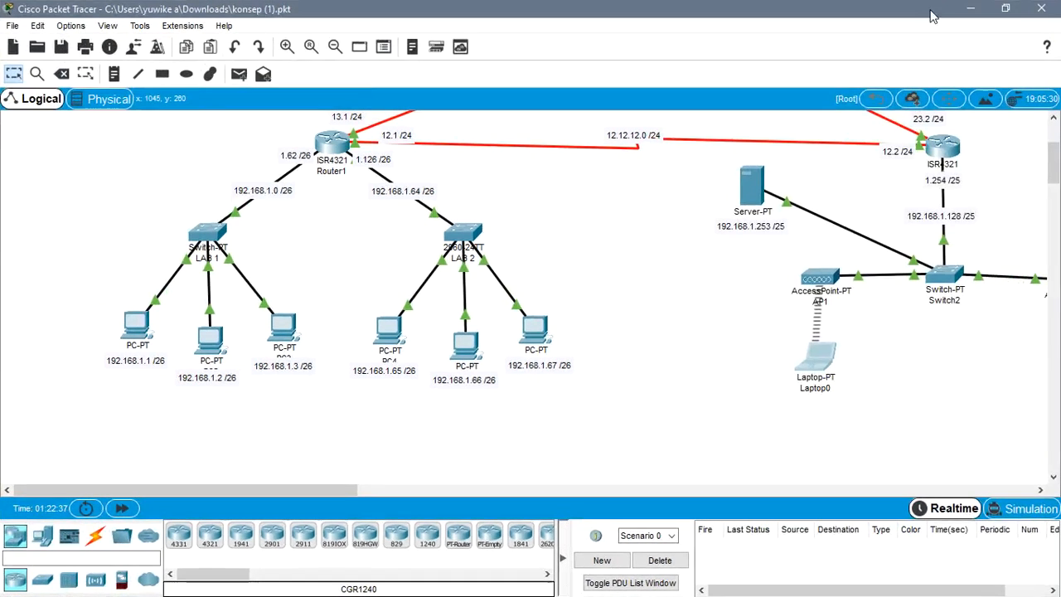
pyautogui.click(969, 10)
pyautogui.scroll(-2, 367, 355)
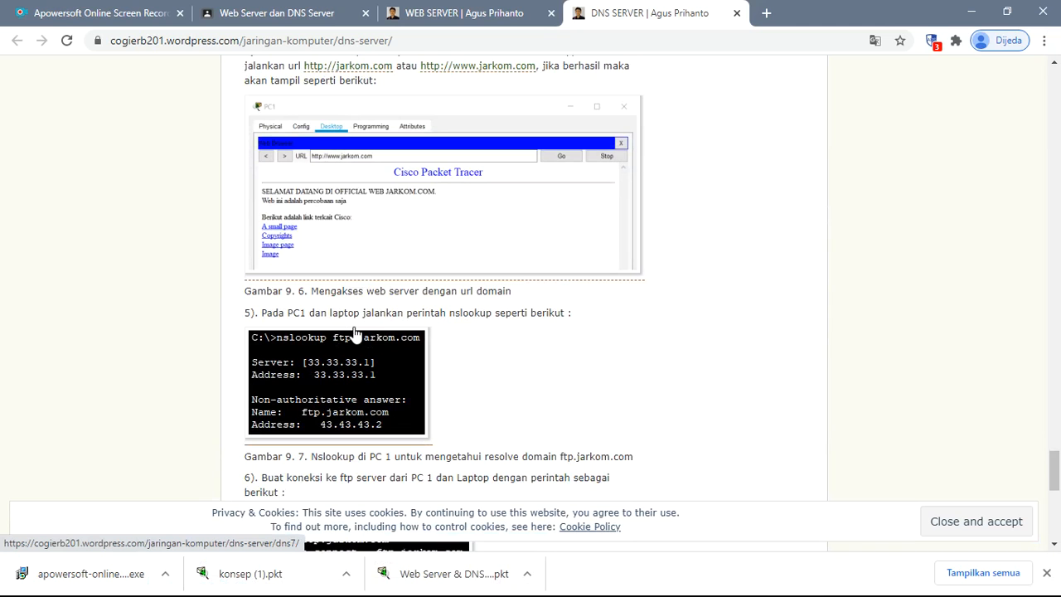
pyautogui.scroll(-2, 393, 337)
pyautogui.scroll(2, 437, 354)
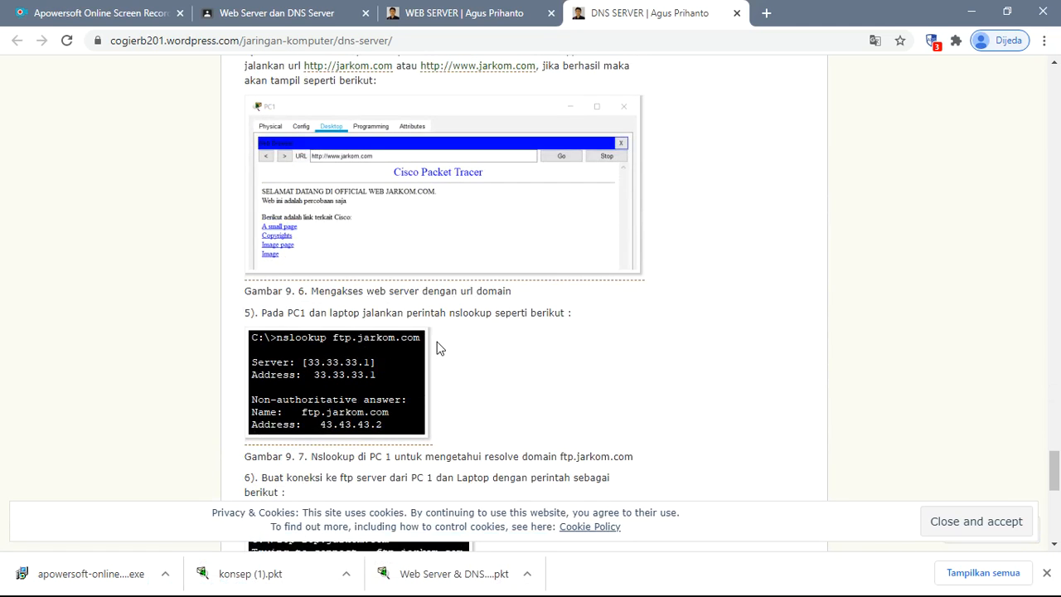
pyautogui.scroll(-1, 438, 347)
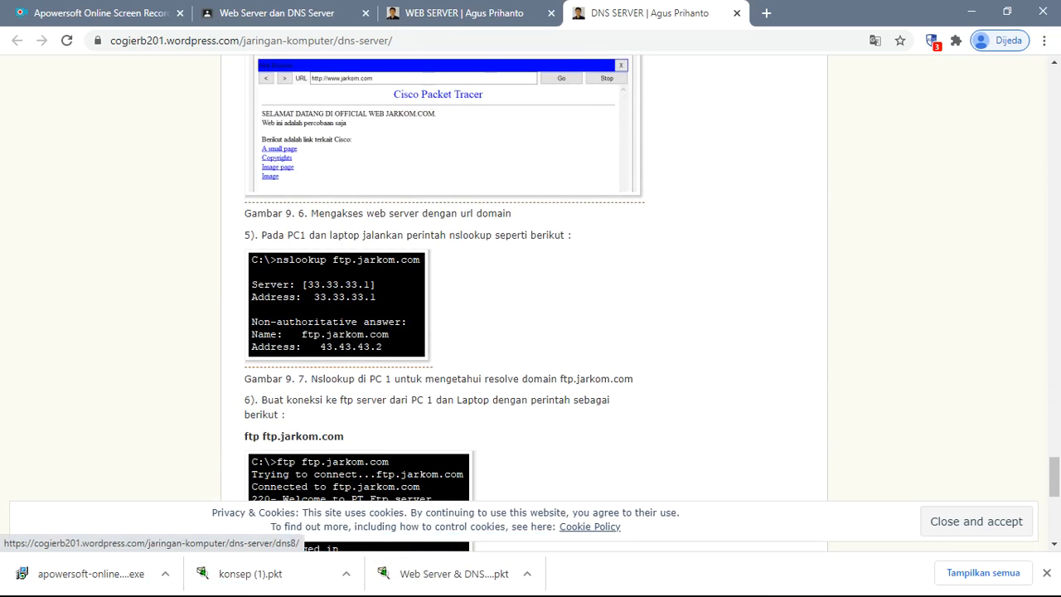
pyautogui.click(971, 12)
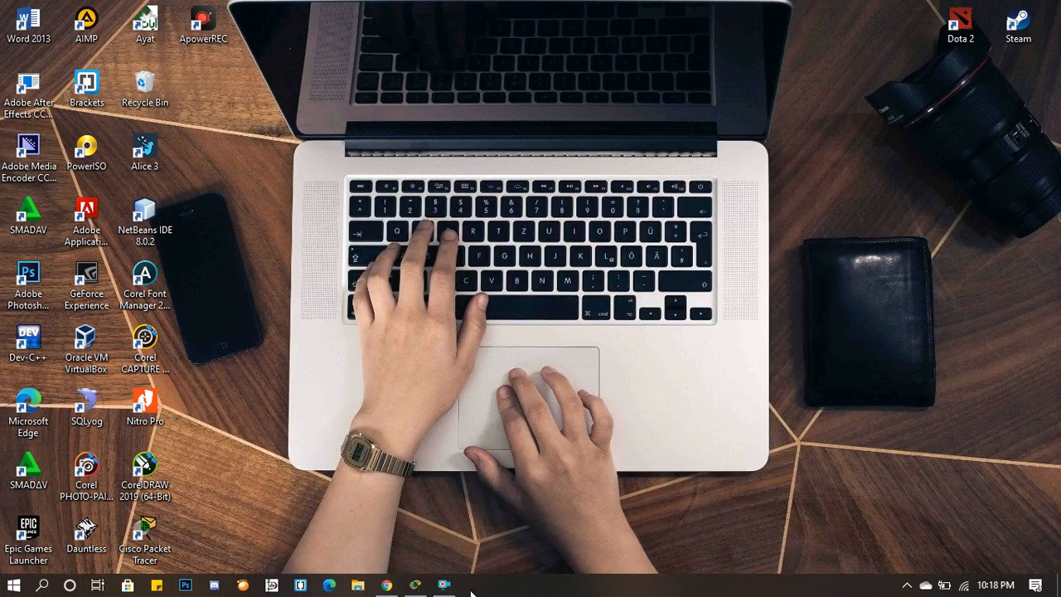
pyautogui.click(443, 585)
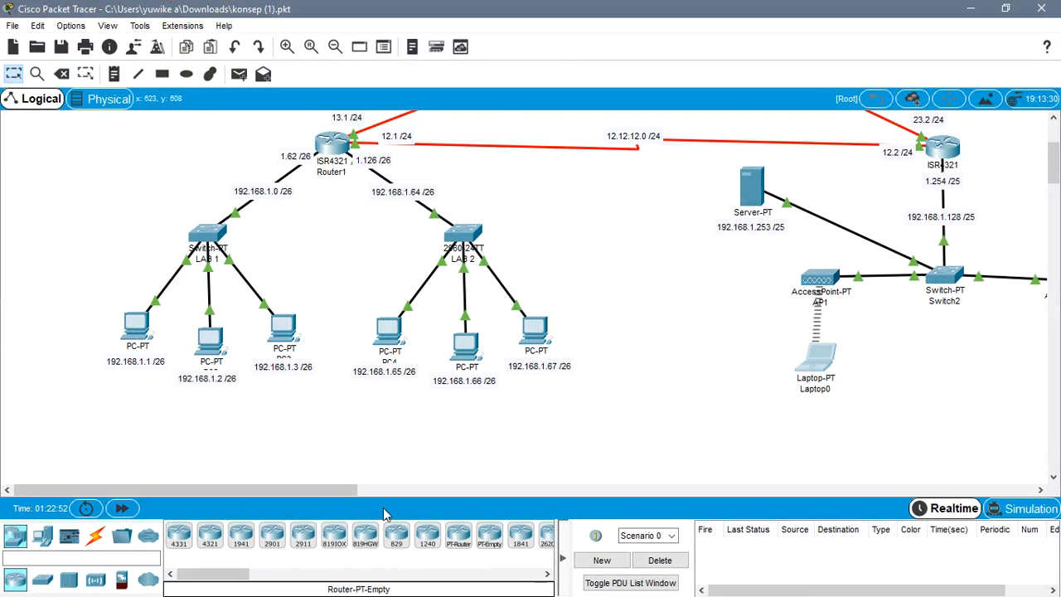
# - Run nslookup ftp.jarkom.com in the Command Prompt of PC1 at 192.168.1.1 and close its window
pyautogui.click(137, 332)
pyautogui.click(660, 183)
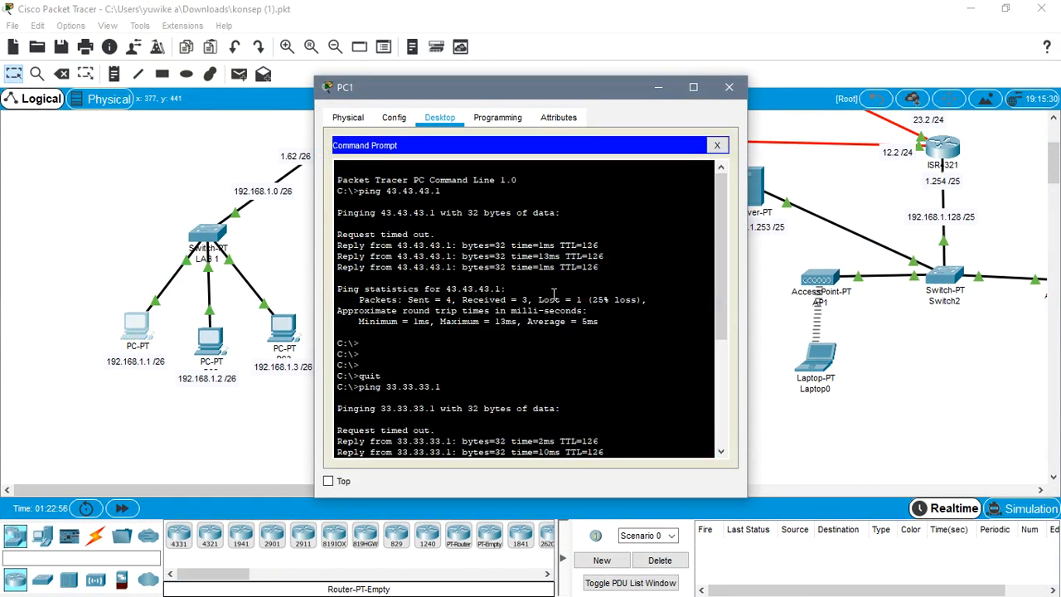
pyautogui.scroll(-5, 587, 393)
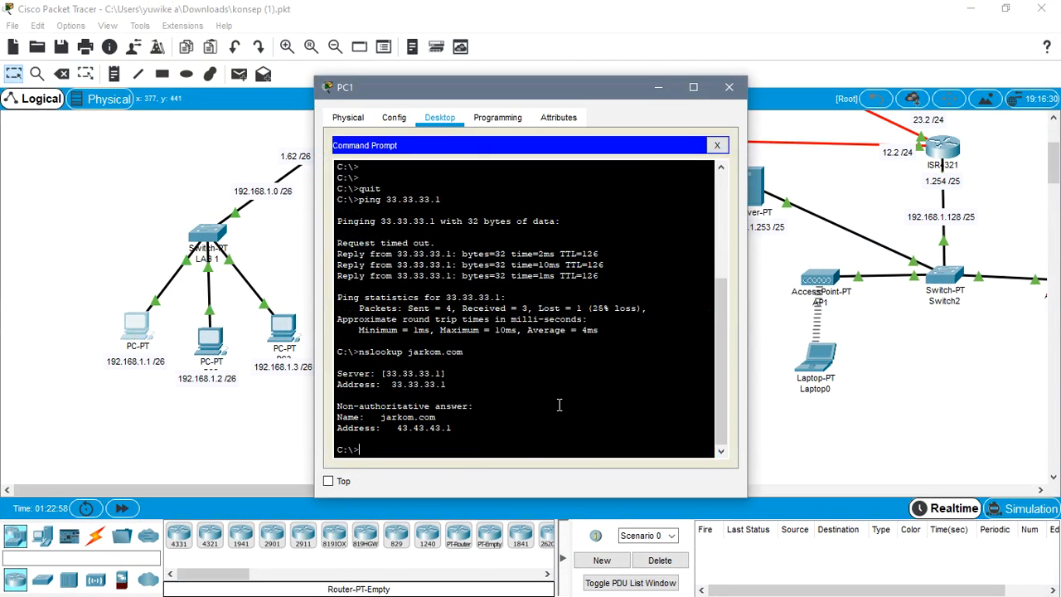
pyautogui.write('nslookup ftp.jarkom.com')
pyautogui.press('Return')
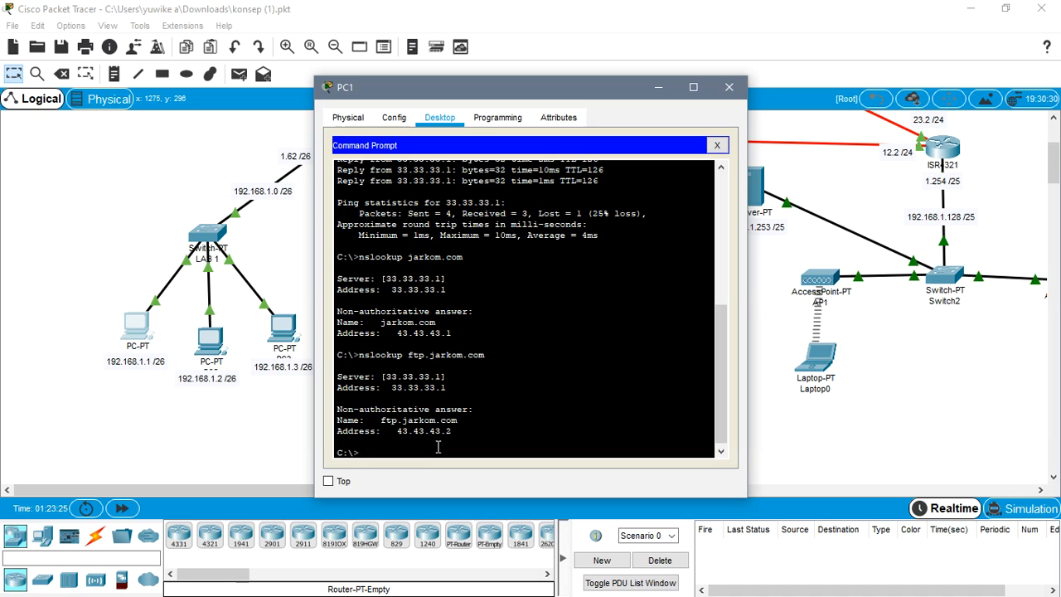
pyautogui.click(723, 83)
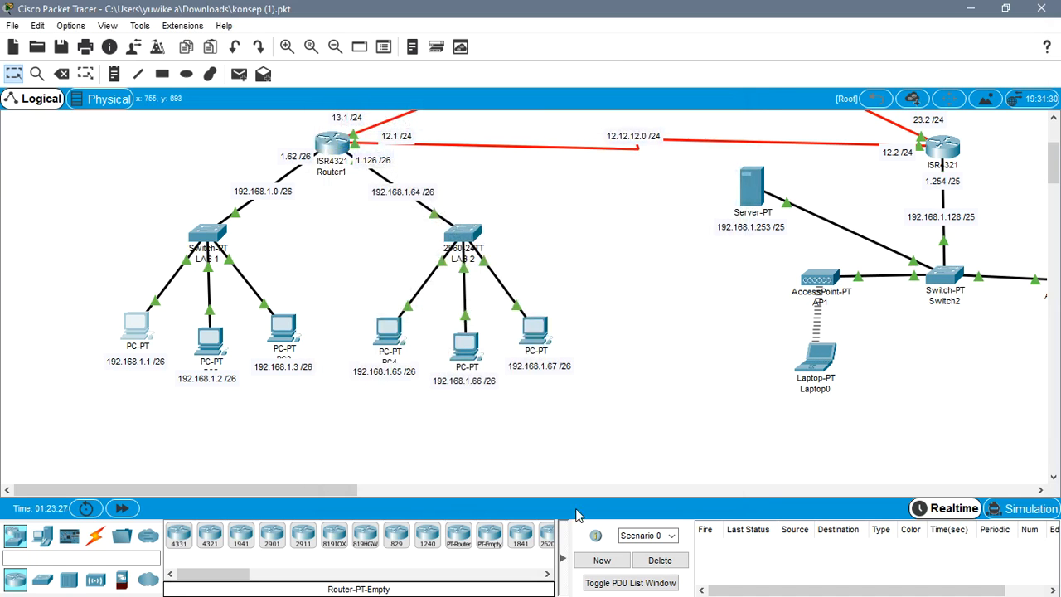
# - Run nslookup ftp.jarkom.com in the Command Prompt of Laptop0 and close its window
pyautogui.click(817, 355)
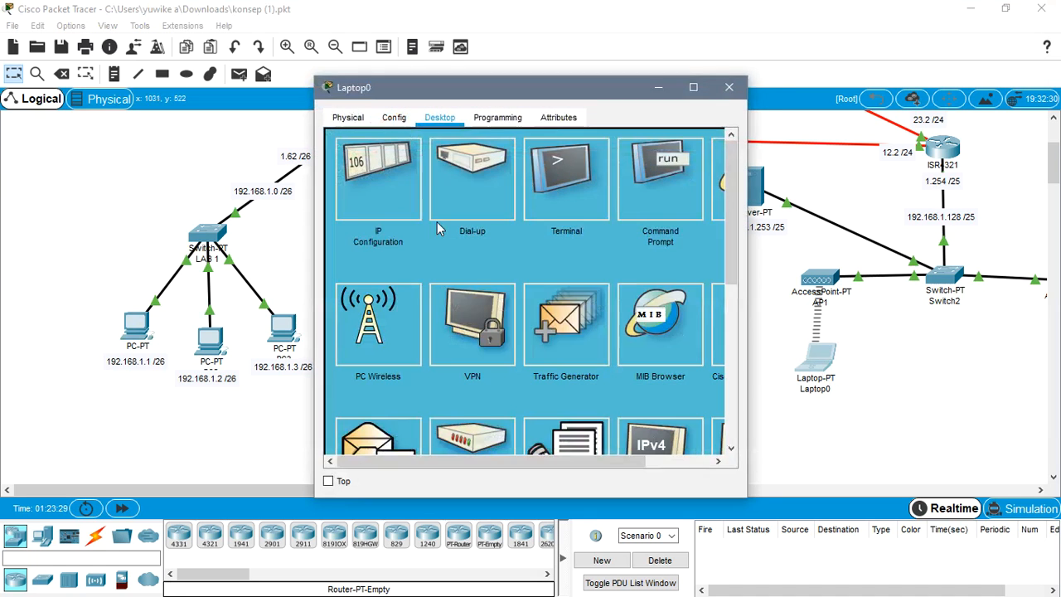
pyautogui.click(657, 178)
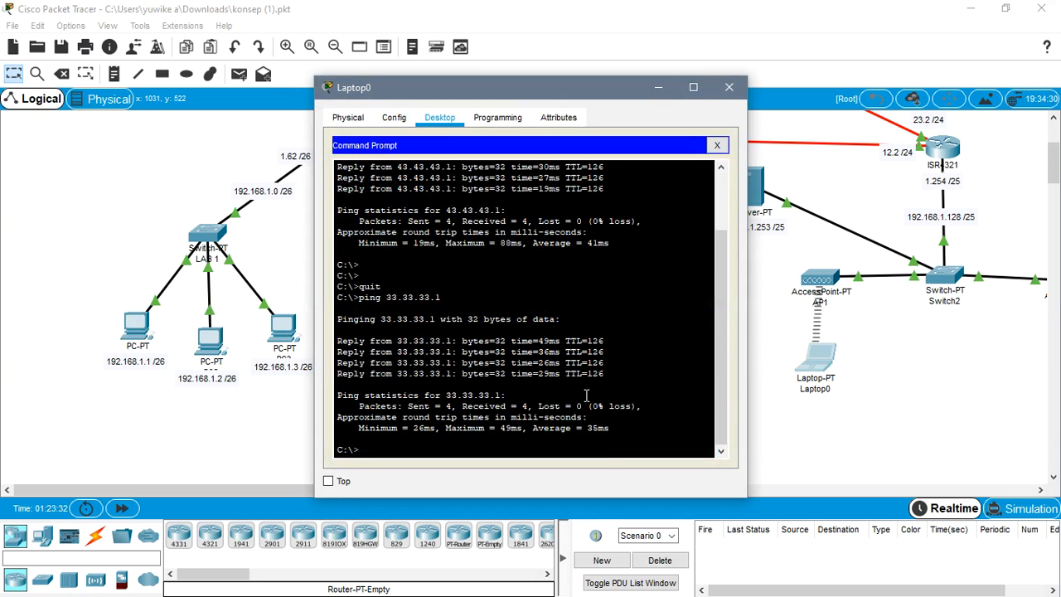
pyautogui.write('nslookup')
pyautogui.write('ftp.jarkom.com')
pyautogui.press('Return')
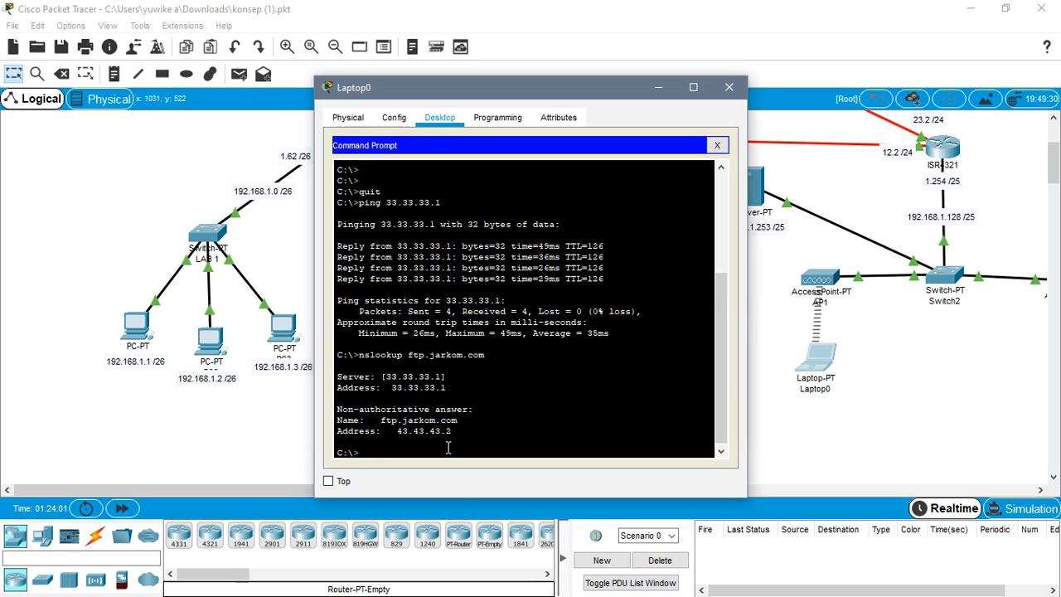
pyautogui.click(728, 87)
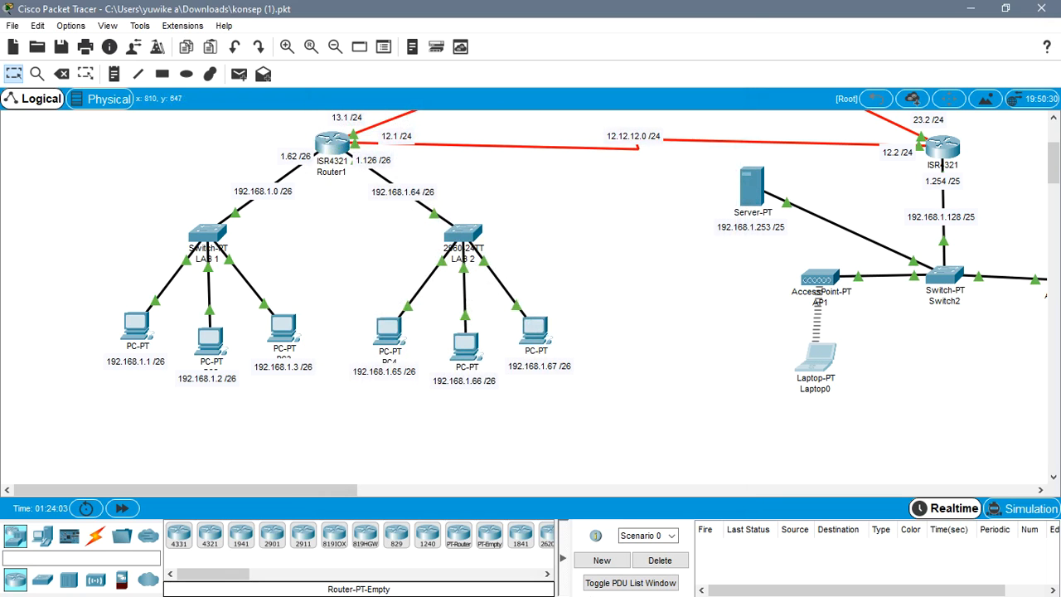
# - Read the article's instructions for connecting to the FTP server with ftp ftp.jarkom.com, and return to Cisco Packet Tracer
pyautogui.click(967, 8)
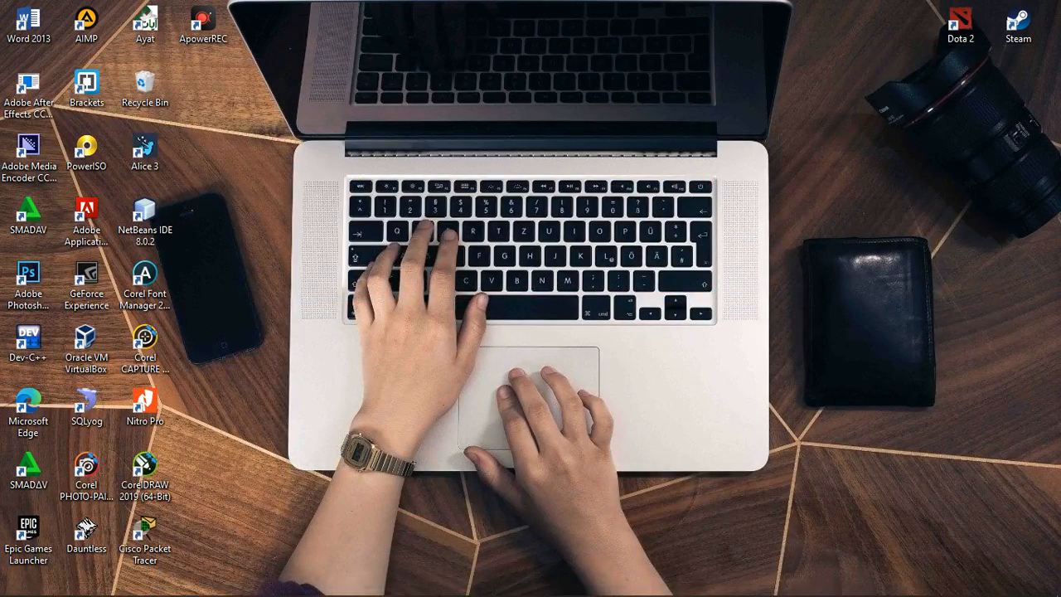
pyautogui.click(414, 585)
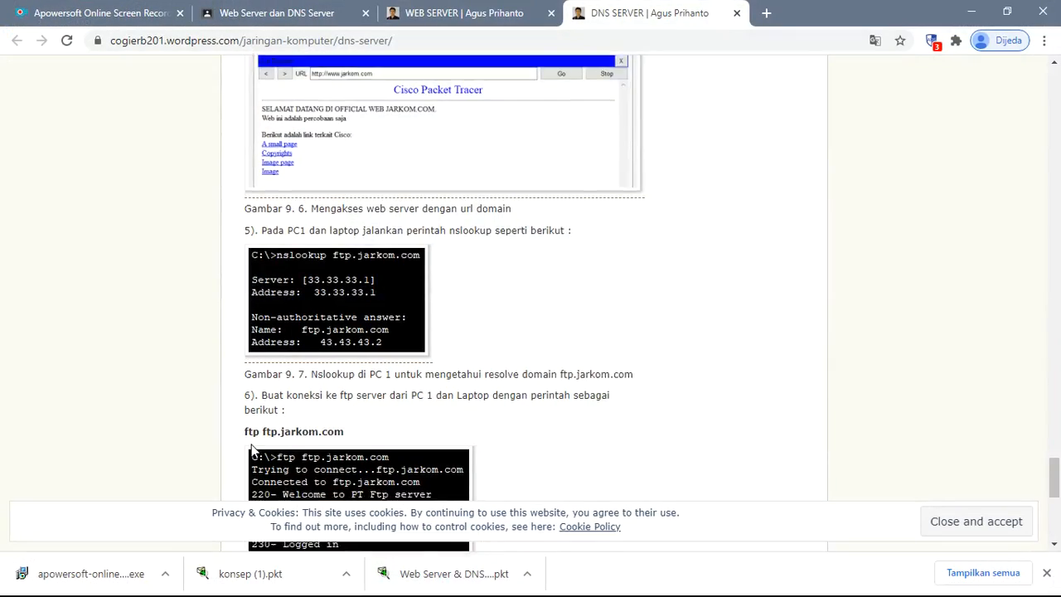
pyautogui.scroll(-3, 252, 448)
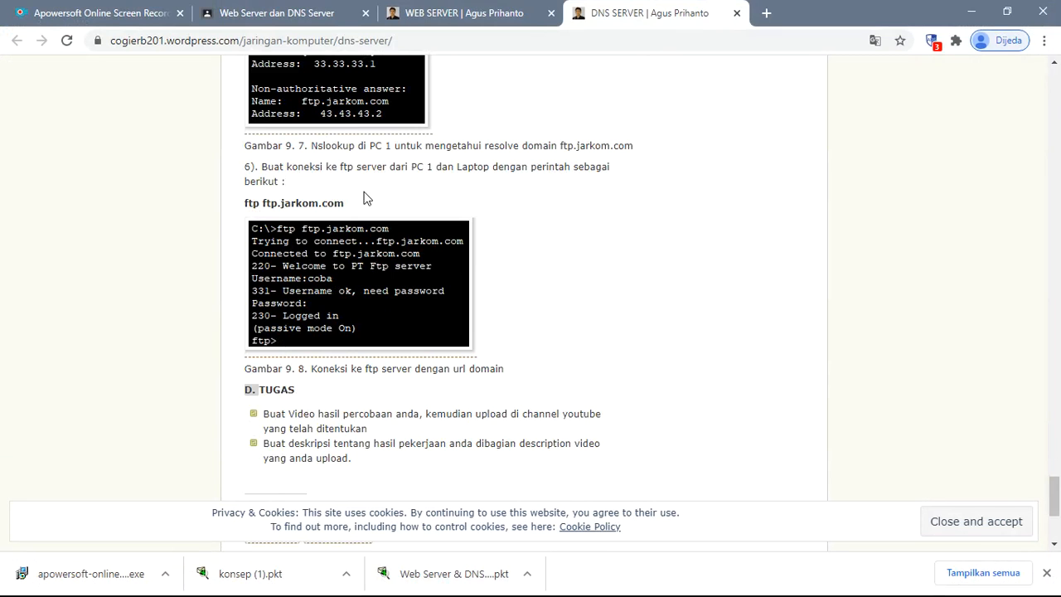
pyautogui.click(970, 10)
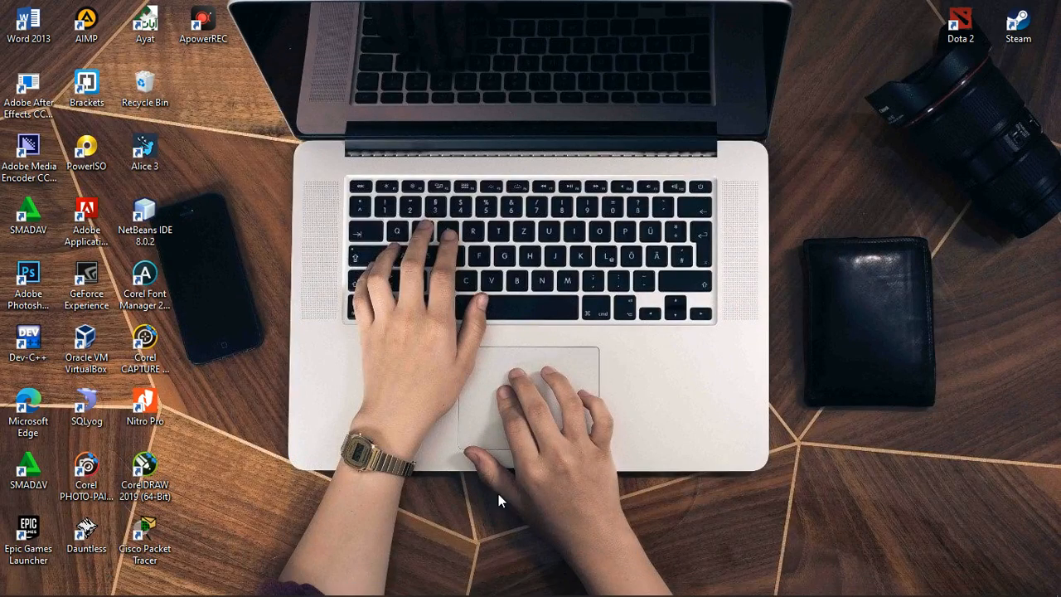
pyautogui.click(413, 586)
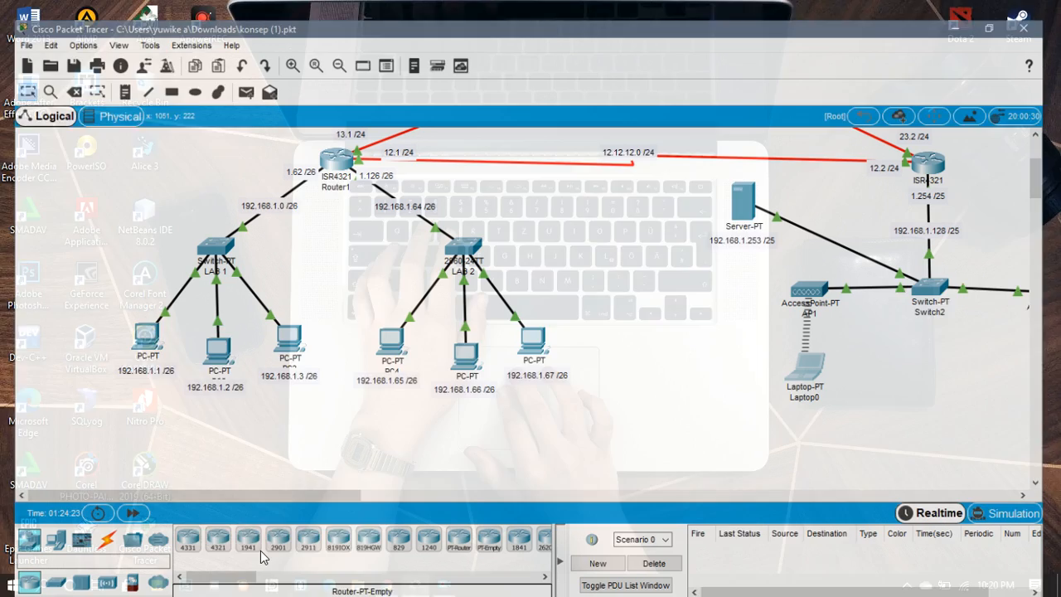
# - Open the Web Browser on PC1 at 192.168.1.1 in place of its Command Prompt
pyautogui.click(146, 331)
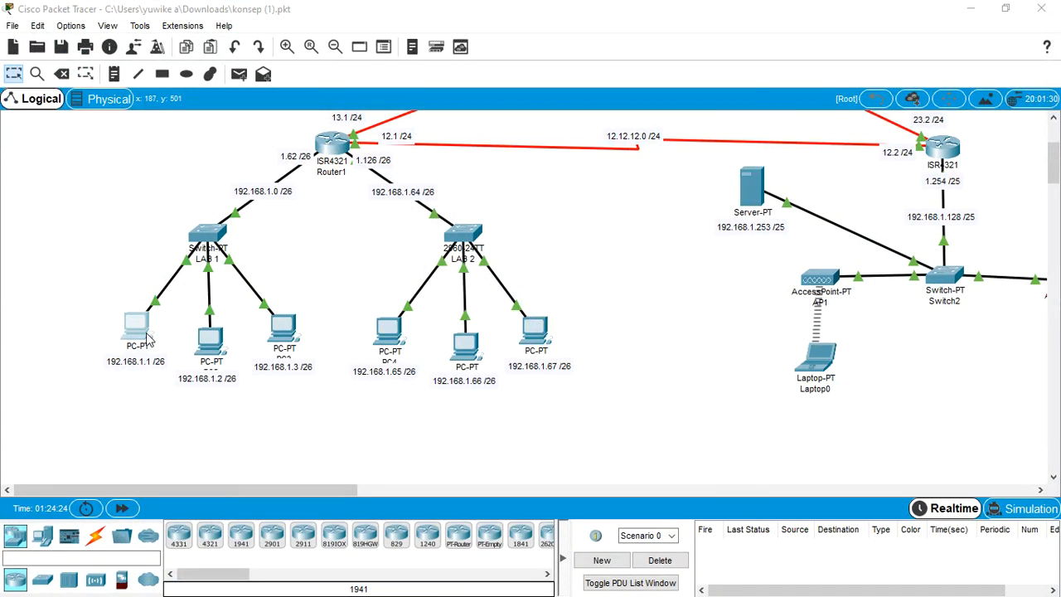
pyautogui.click(654, 170)
pyautogui.scroll(-3, 498, 383)
pyautogui.scroll(-4, 498, 383)
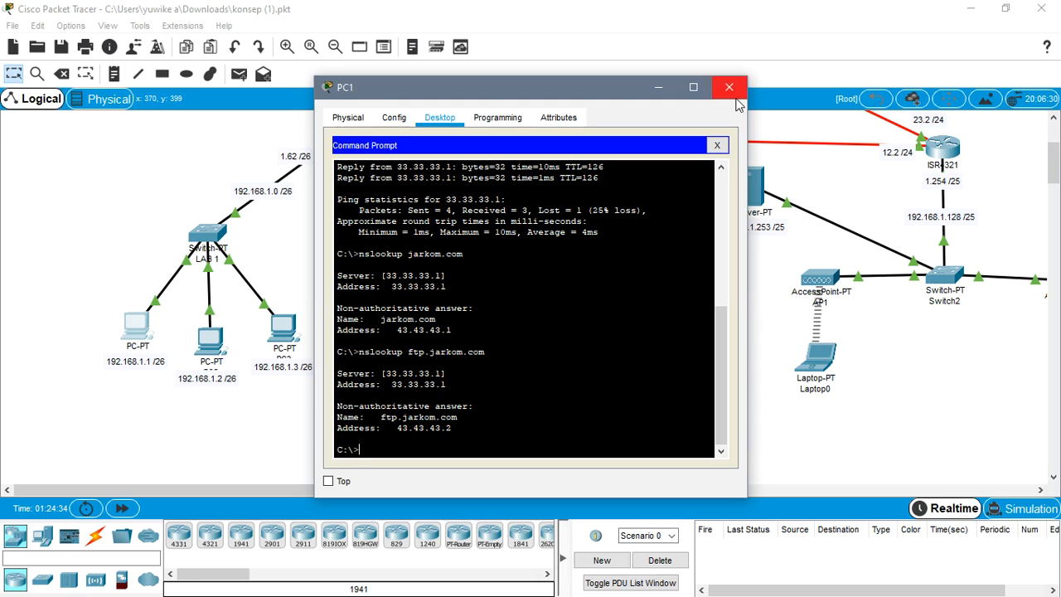
pyautogui.click(365, 123)
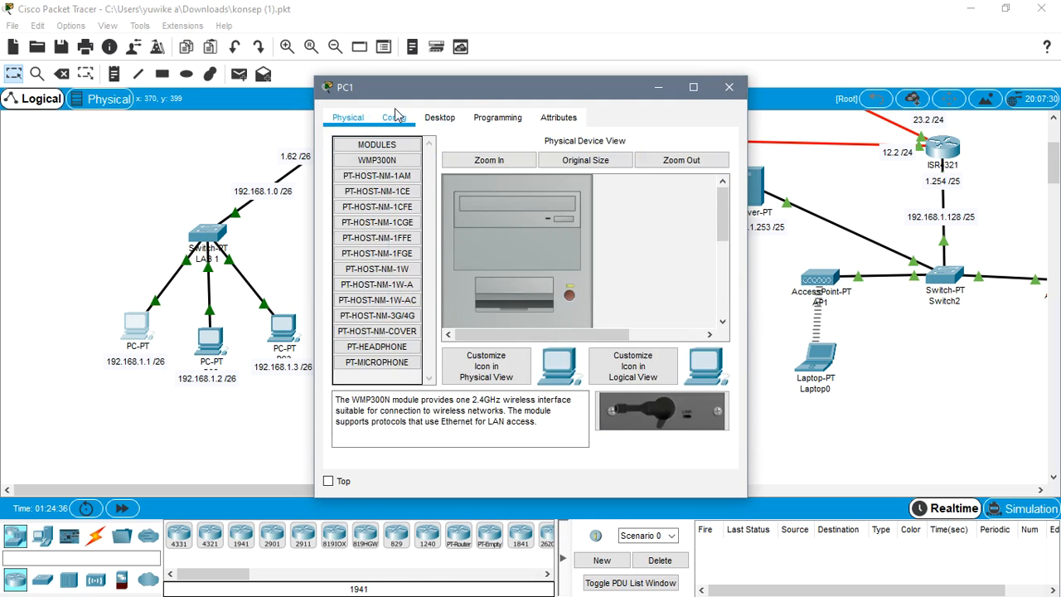
pyautogui.click(424, 117)
pyautogui.click(718, 145)
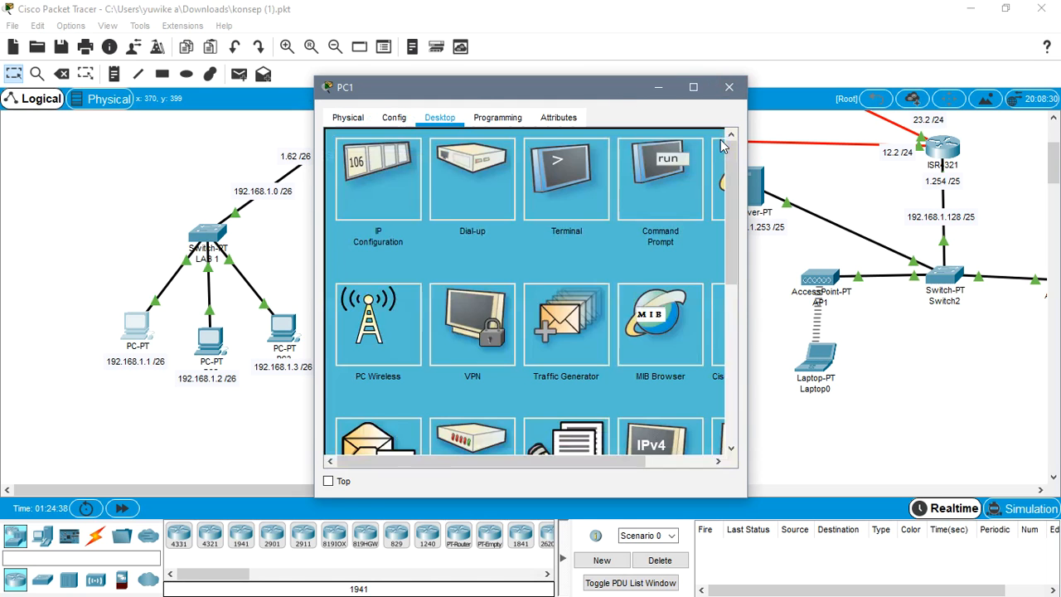
pyautogui.moveTo(444, 464); pyautogui.dragTo(586, 466)
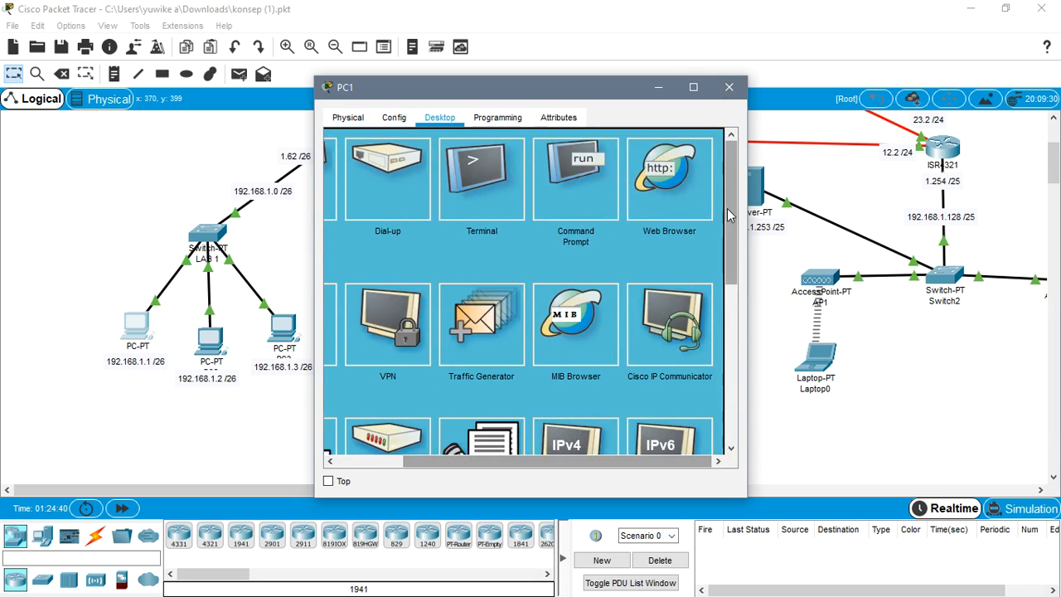
pyautogui.click(643, 234)
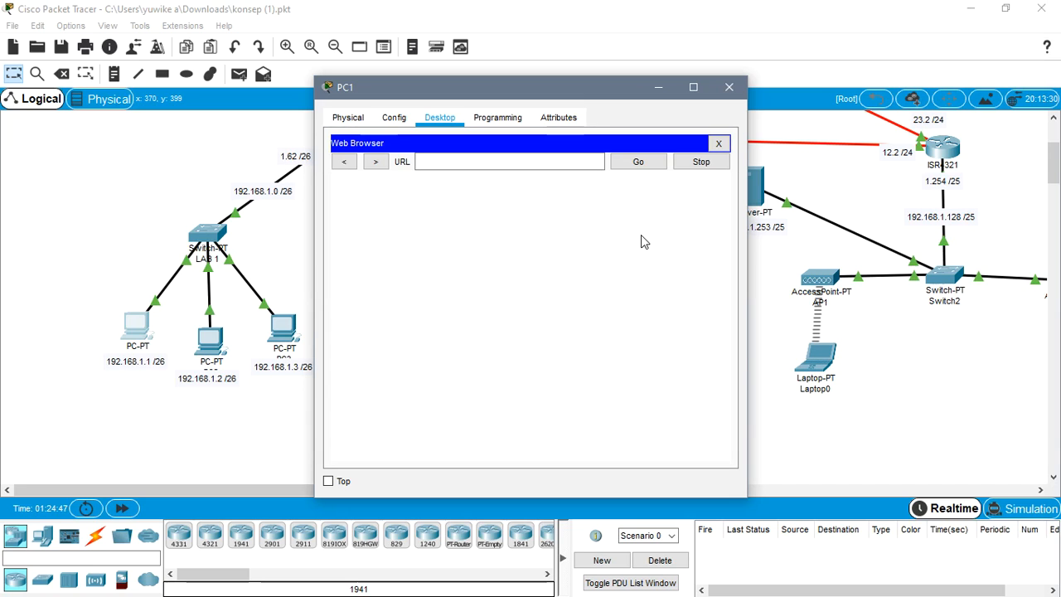
# - Try to load "ftp ftp.jarkom.com" as the URL in PC1's Web Browser and close the PC1 window
pyautogui.click(505, 161)
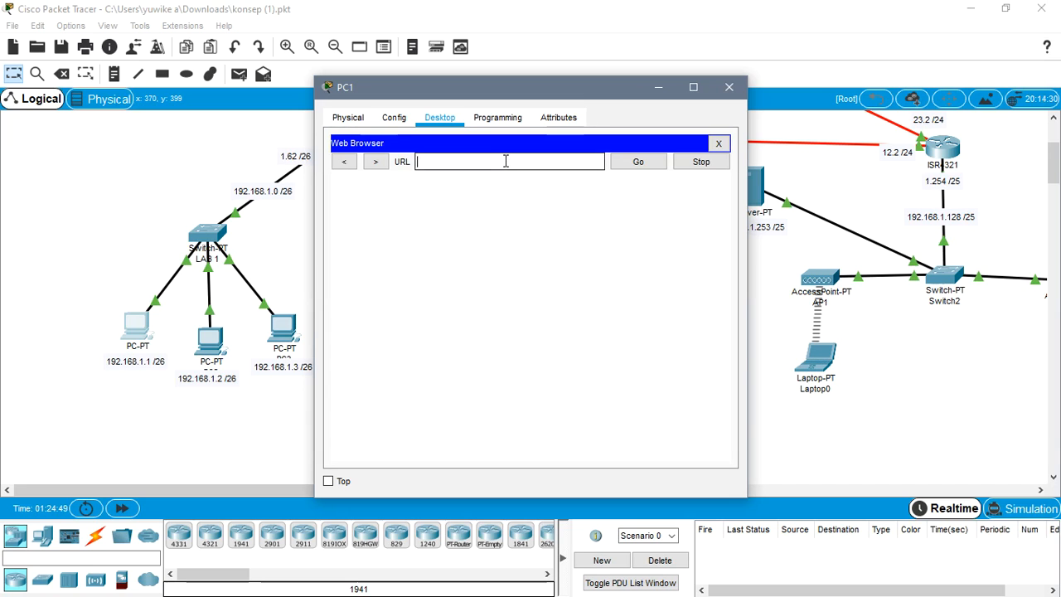
pyautogui.write('ftp ftp.jarkom.com')
pyautogui.click(631, 166)
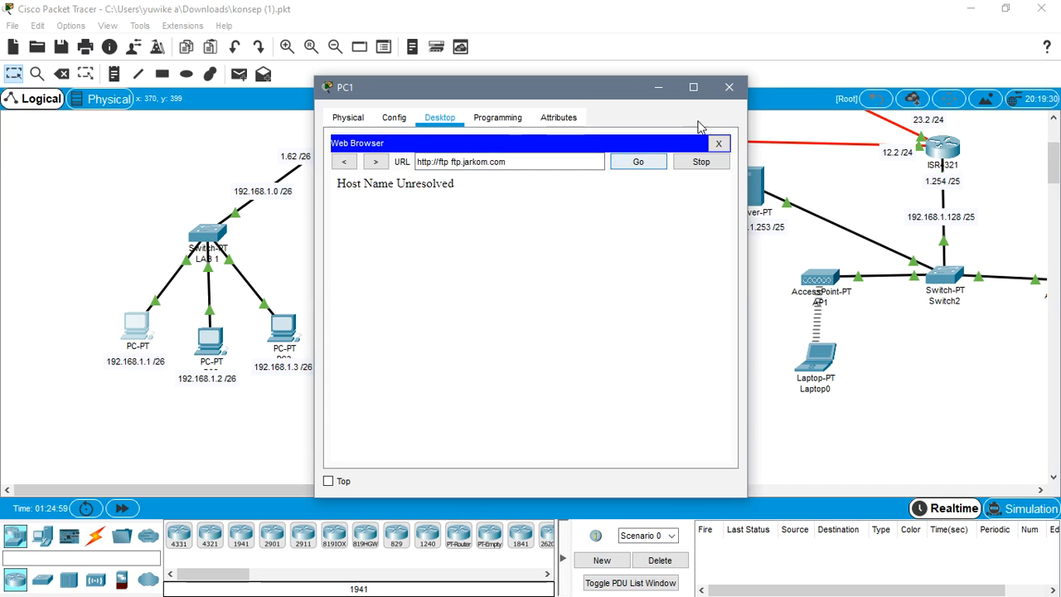
pyautogui.click(729, 87)
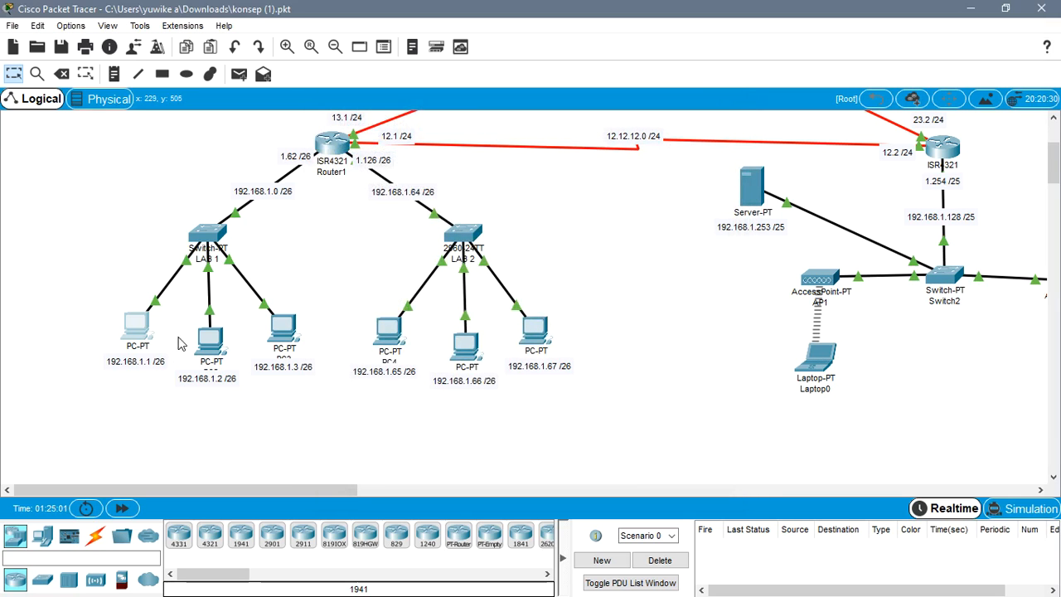
# - Run ftp ftp.jarkom.com in the Command Prompt of PC1 at 192.168.1.1
pyautogui.click(149, 335)
pyautogui.click(621, 173)
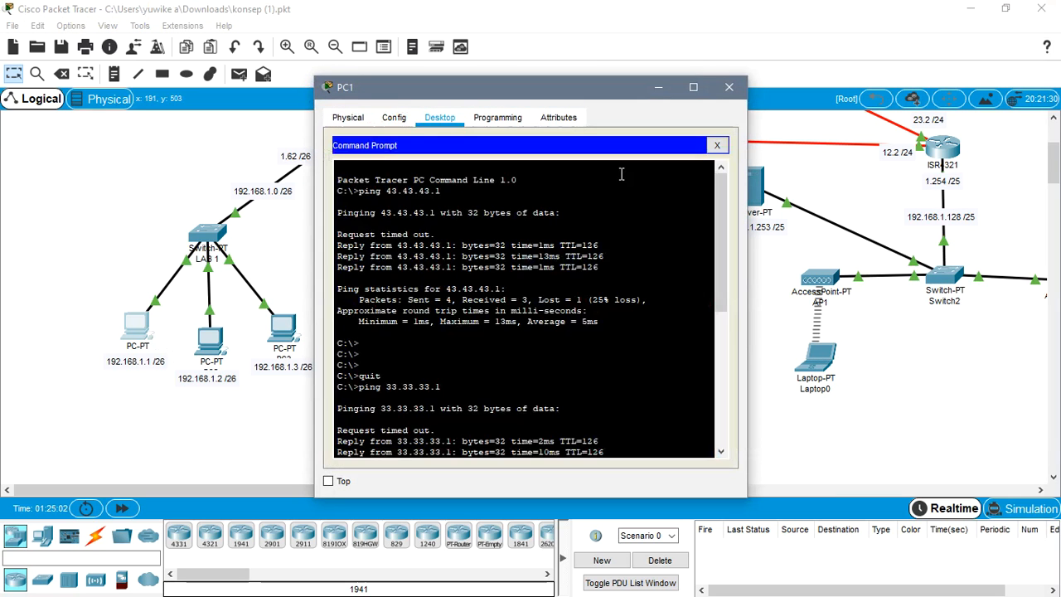
pyautogui.scroll(-8, 513, 315)
pyautogui.write('ftp ftp.jarkom.com')
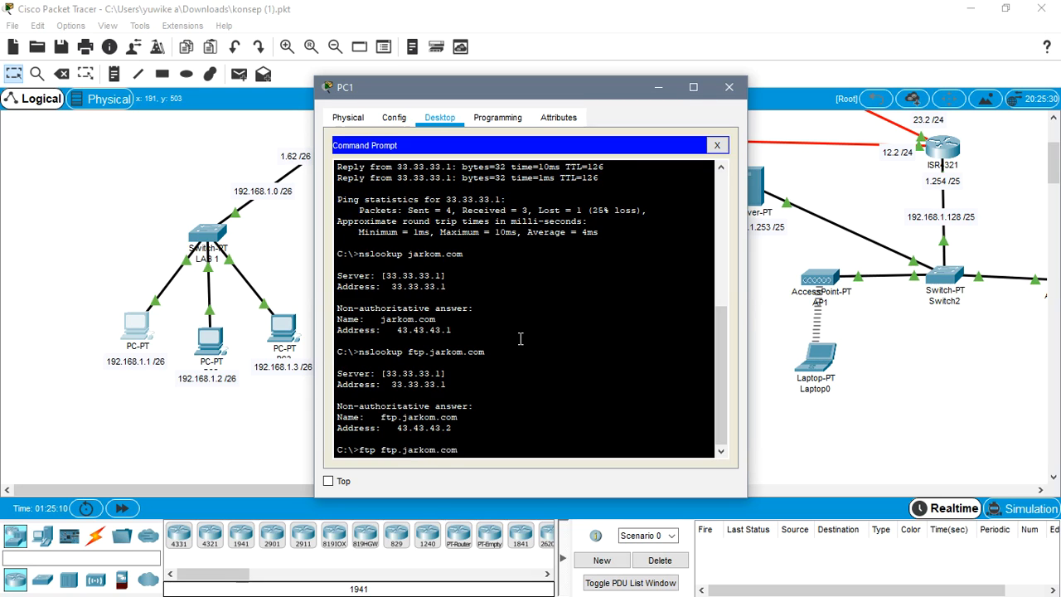
pyautogui.press('Return')
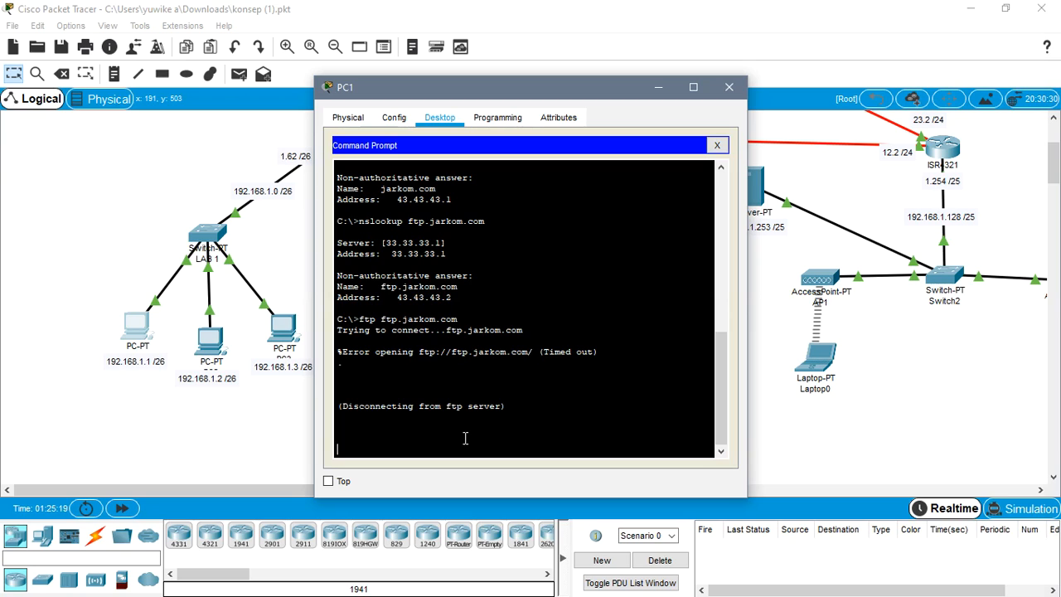
# - Check the DNS server article's example of the FTP connection to ftp.jarkom.com and return to Cisco Packet Tracer
pyautogui.click(970, 9)
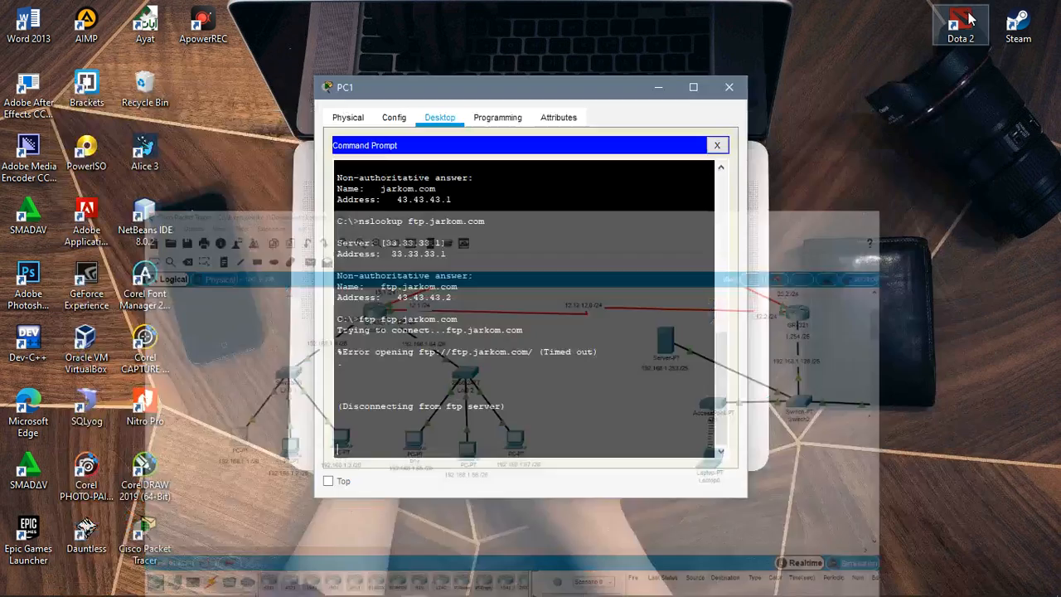
pyautogui.click(388, 587)
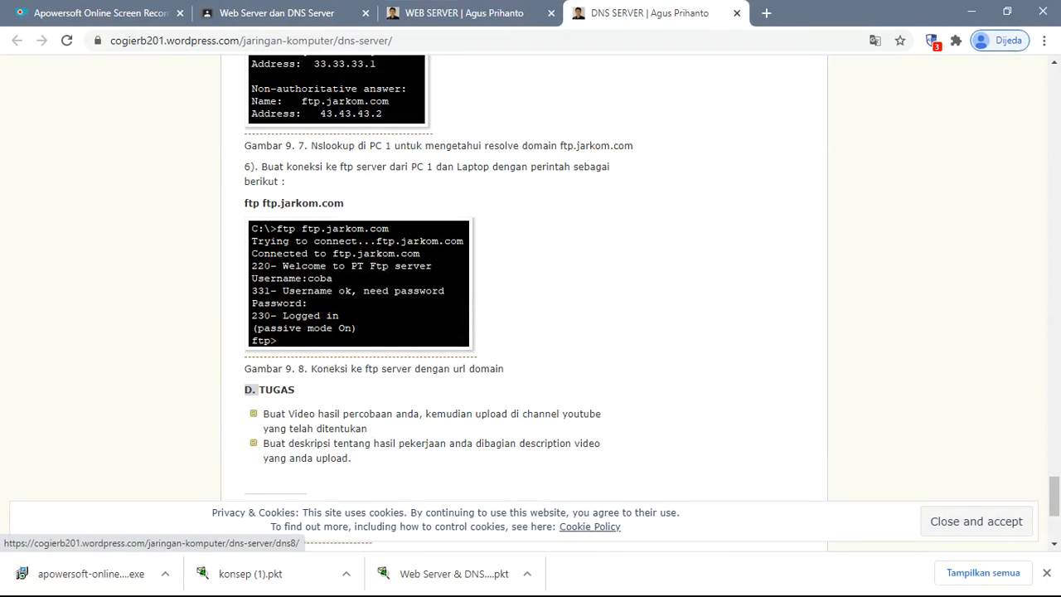
pyautogui.click(971, 12)
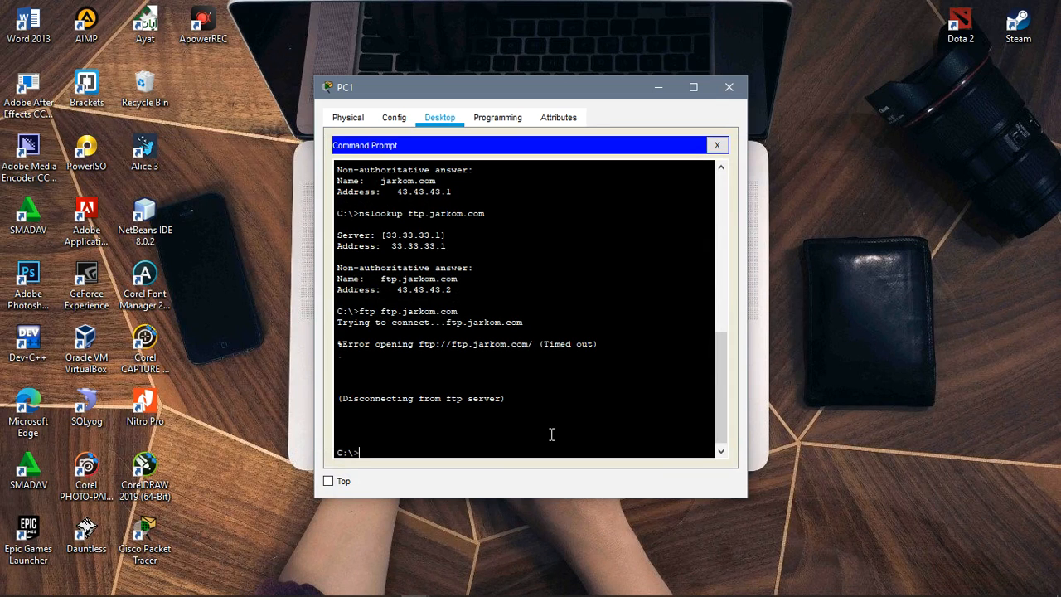
pyautogui.click(729, 87)
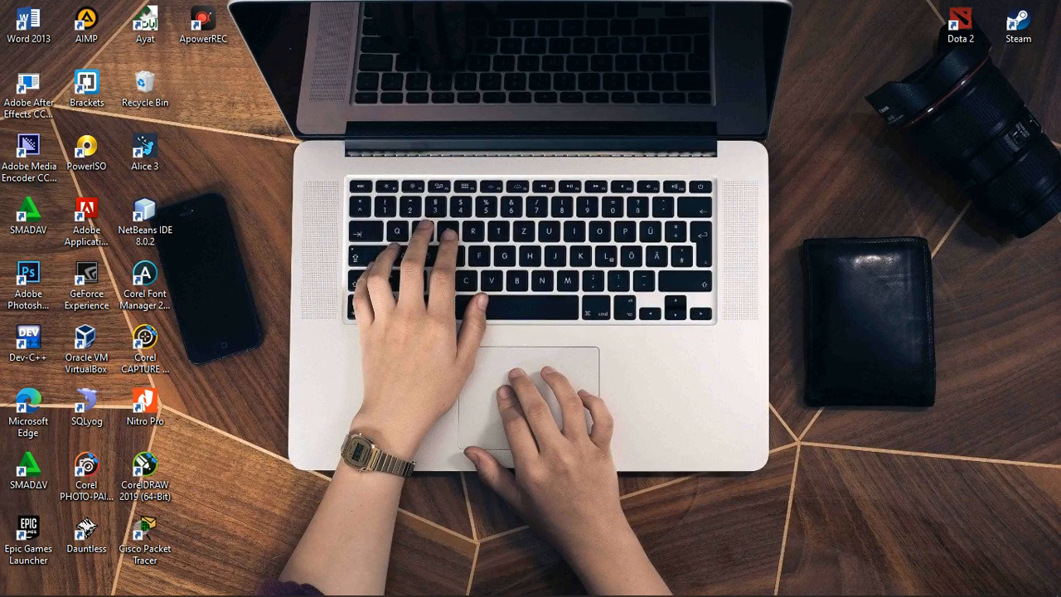
pyautogui.click(416, 585)
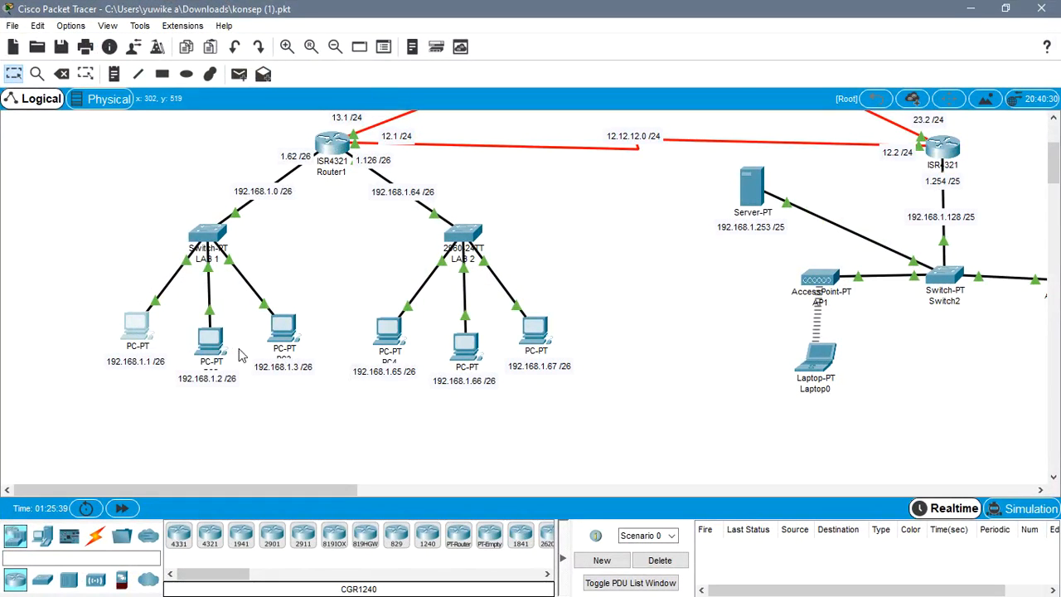
# - Run ftp ftp.jarkom.com again in PC1's Command Prompt and close the PC1 window
pyautogui.click(141, 327)
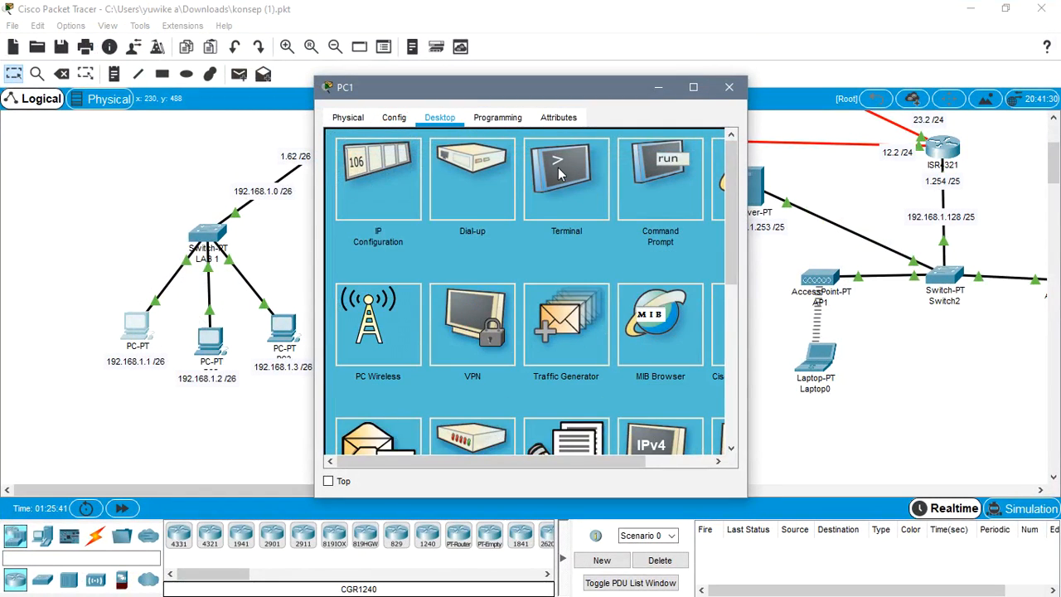
pyautogui.click(644, 155)
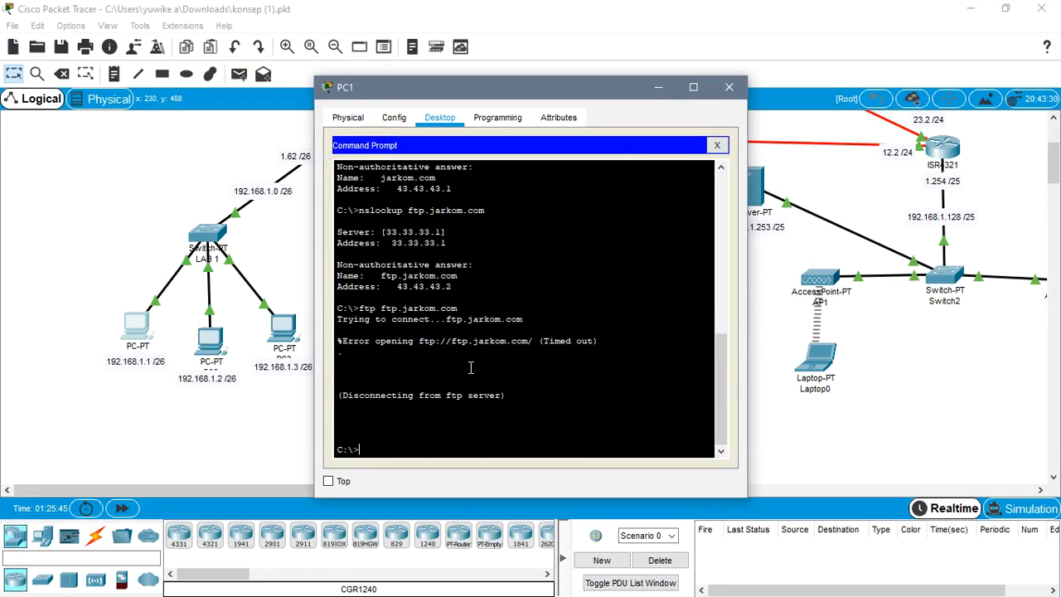
pyautogui.write('ftp ftp.jarkom.com')
pyautogui.press('Return')
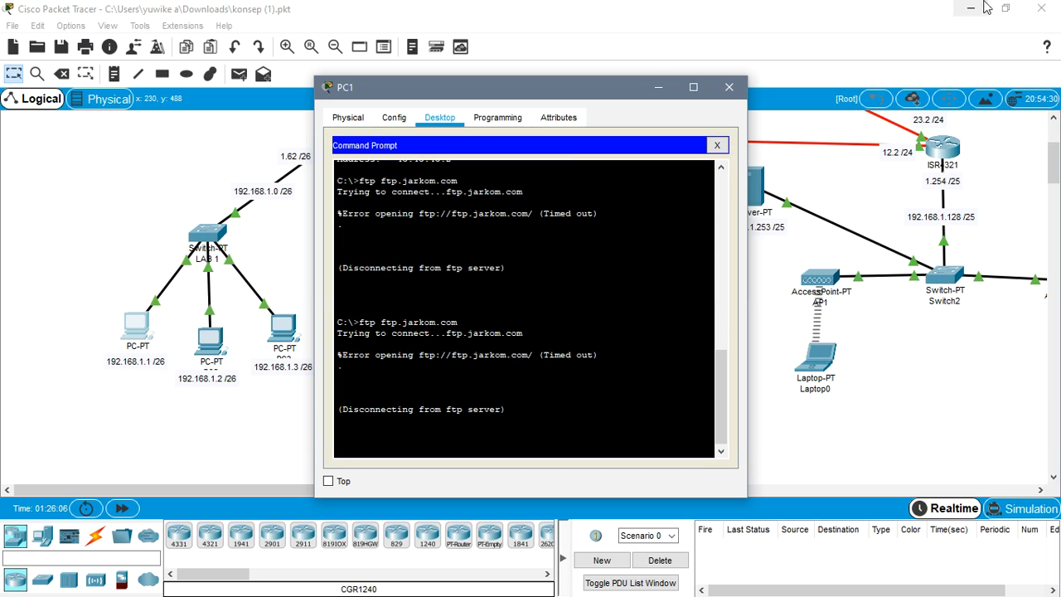
pyautogui.click(728, 86)
# - View the open Command Prompt windows of PC1 and Laptop0, and return to the network topology
pyautogui.click(969, 8)
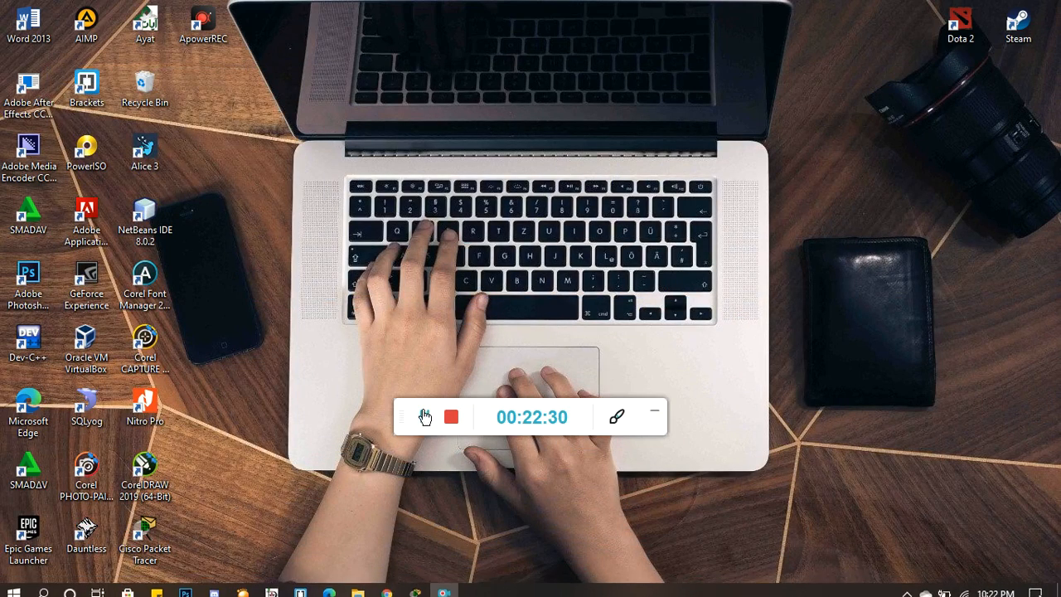
pyautogui.click(415, 584)
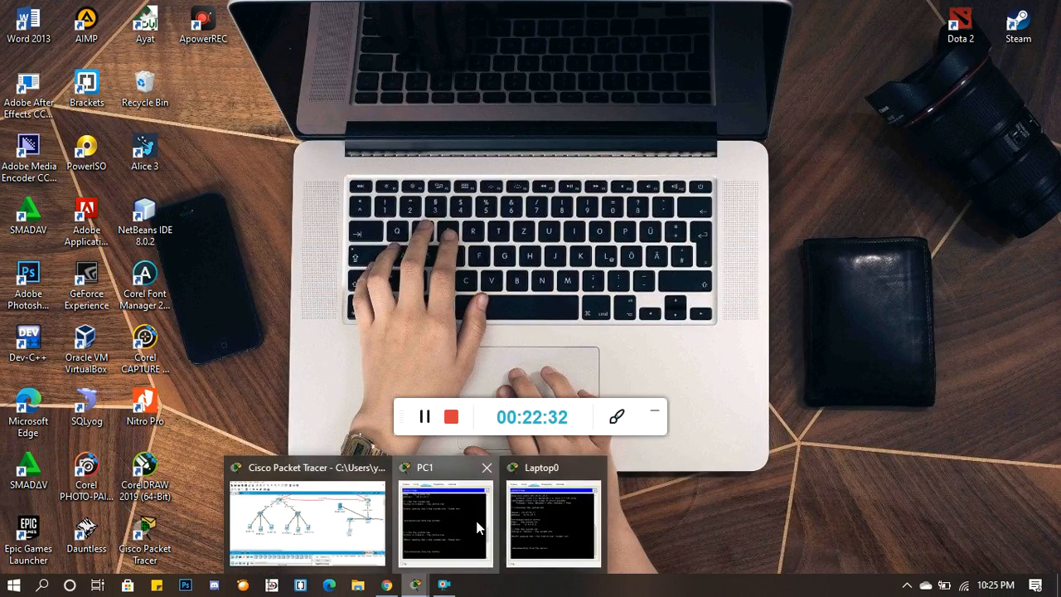
pyautogui.click(448, 518)
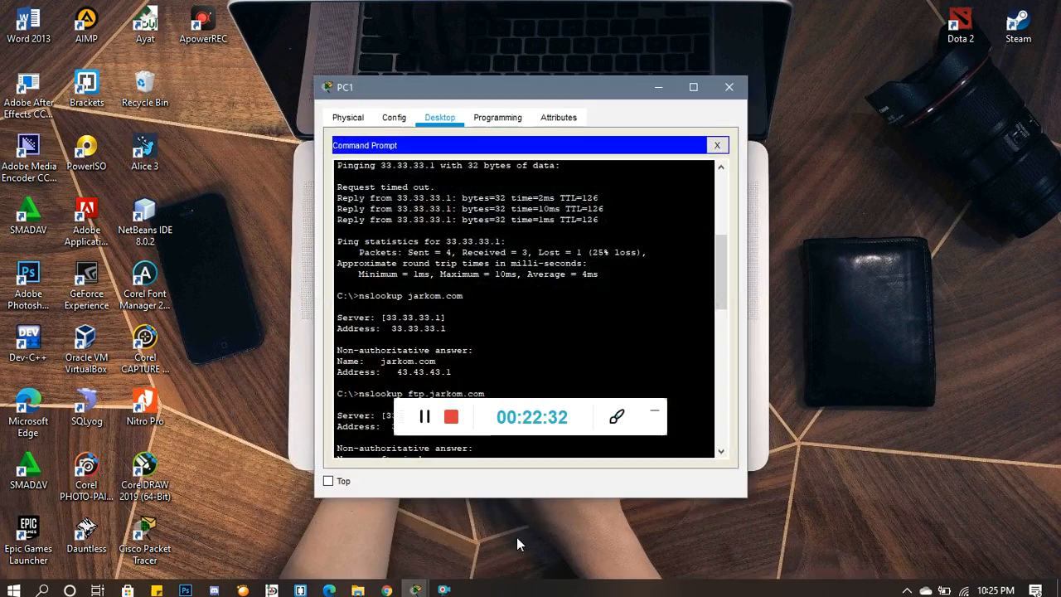
pyautogui.click(415, 584)
pyautogui.click(575, 514)
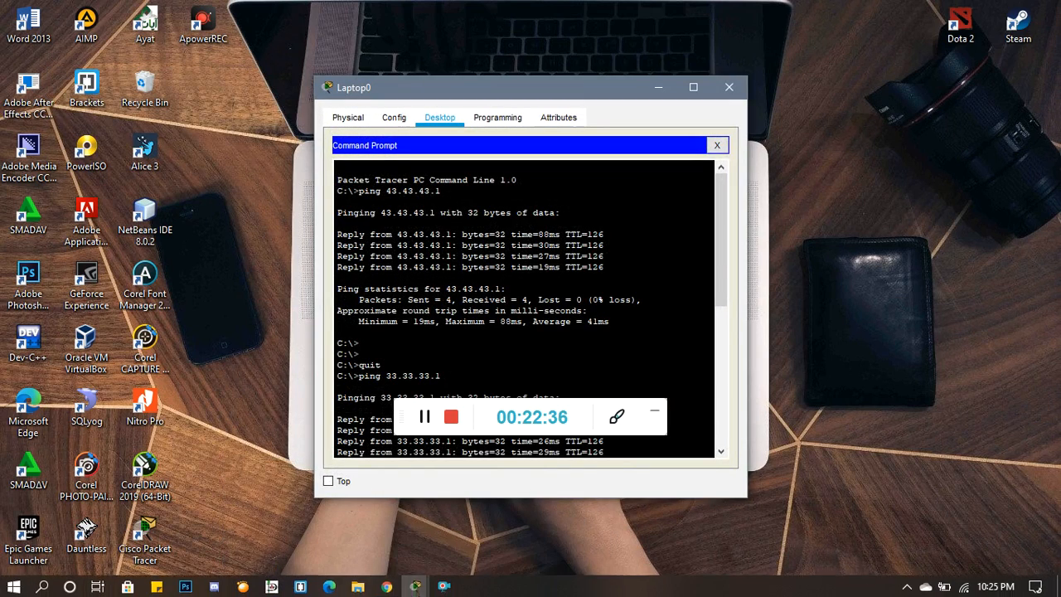
pyautogui.click(415, 584)
pyautogui.click(287, 517)
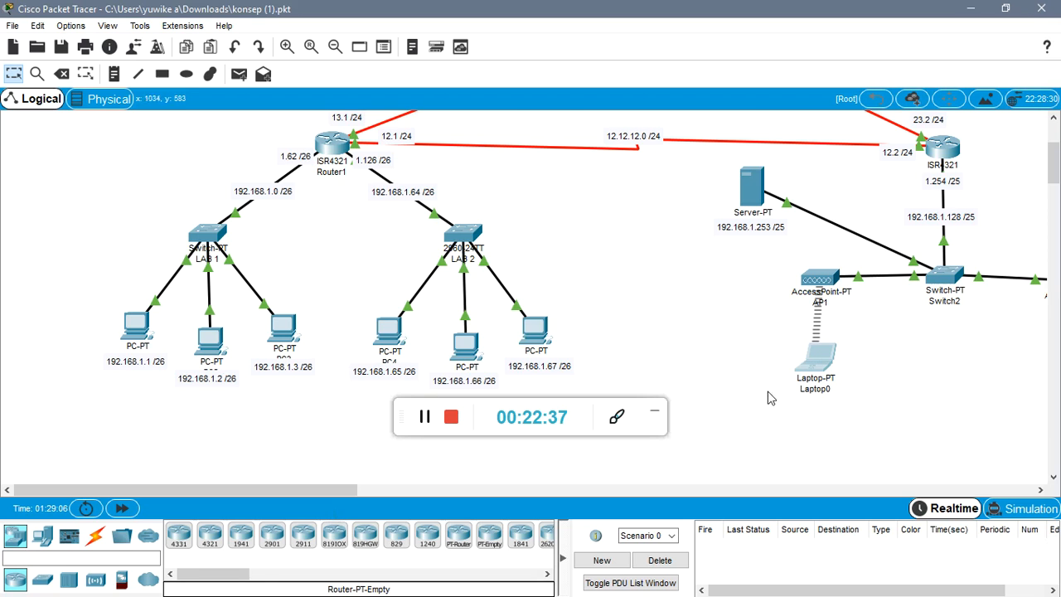
# - Review the output of ftp ftp.jarkom.com in Laptop0's Command Prompt and close its window
pyautogui.click(818, 358)
pyautogui.scroll(-5, 632, 273)
pyautogui.scroll(-4, 632, 274)
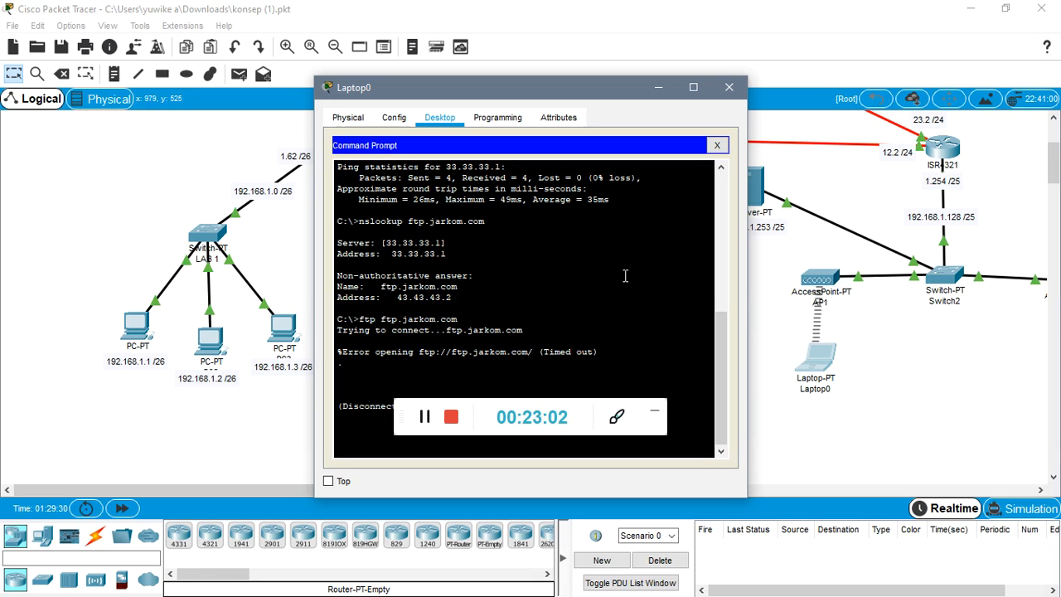
pyautogui.click(728, 88)
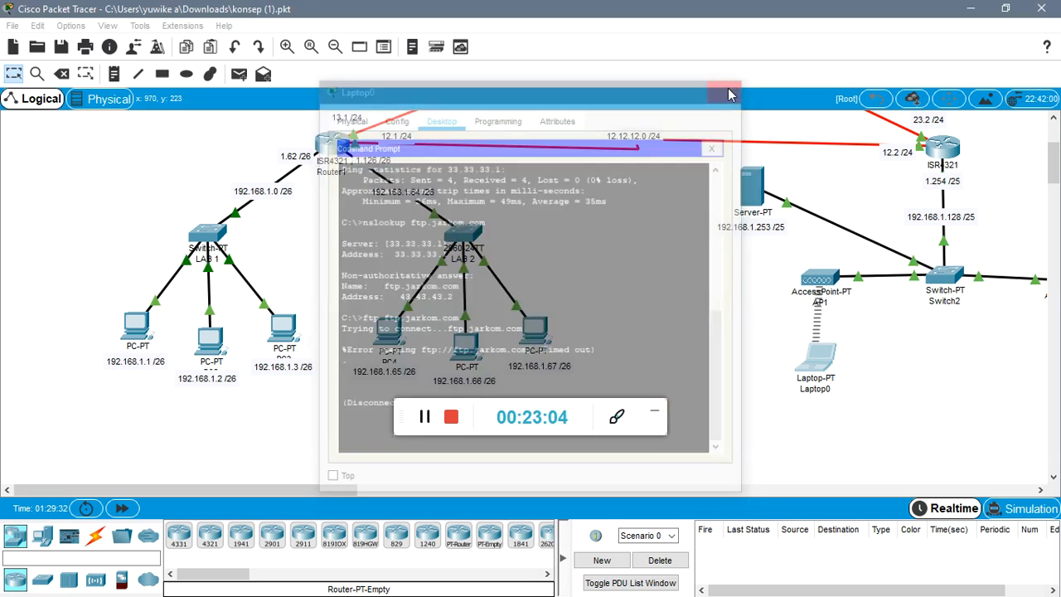